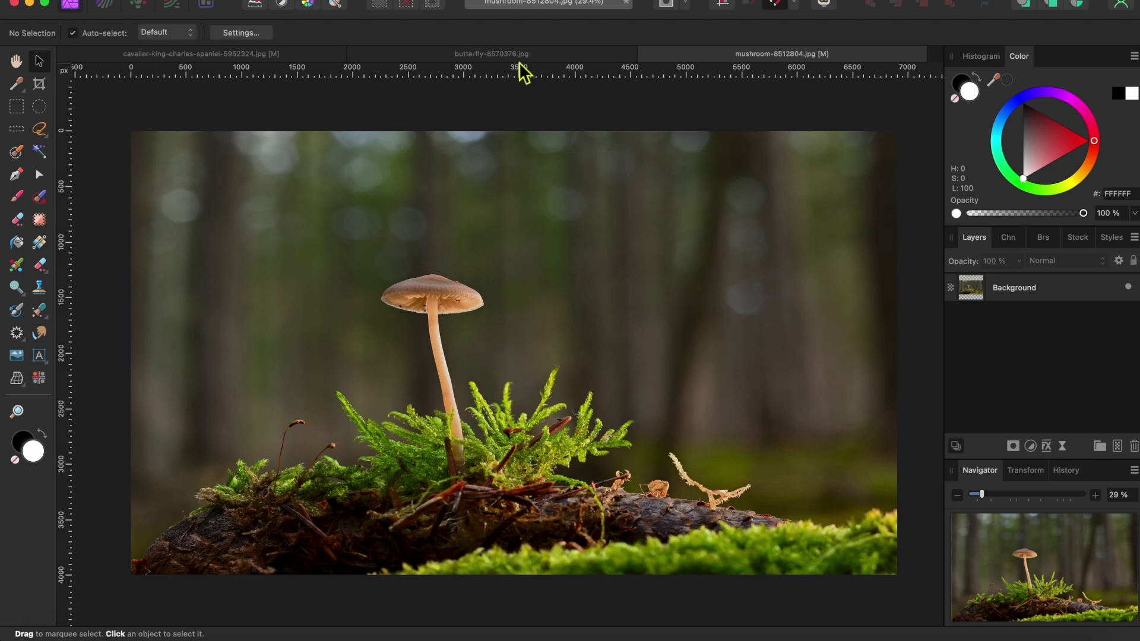
Switch to the Cavalier King Charles spaniel photo and brush over the whole dog with the Selection Brush
click(517, 55)
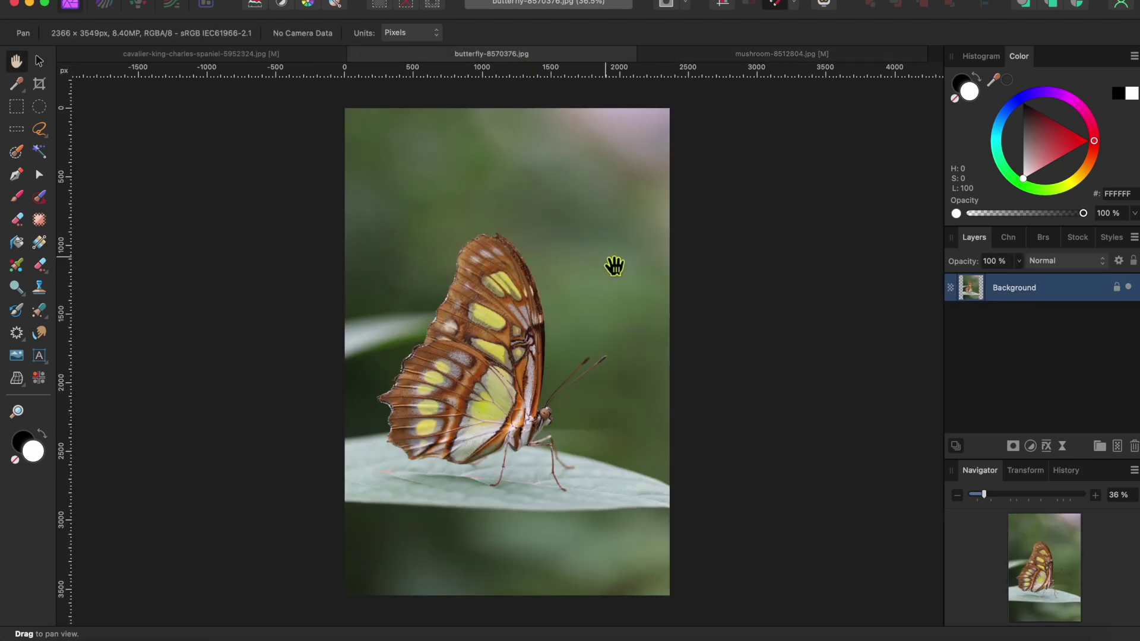
click(315, 55)
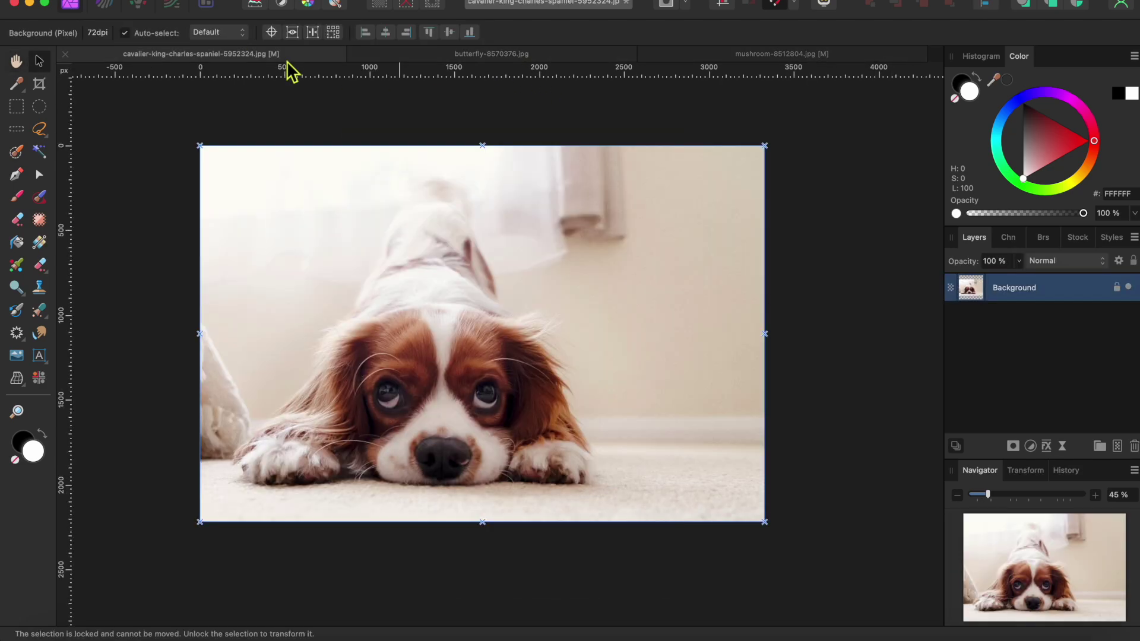
scroll(324, 268, up, 2)
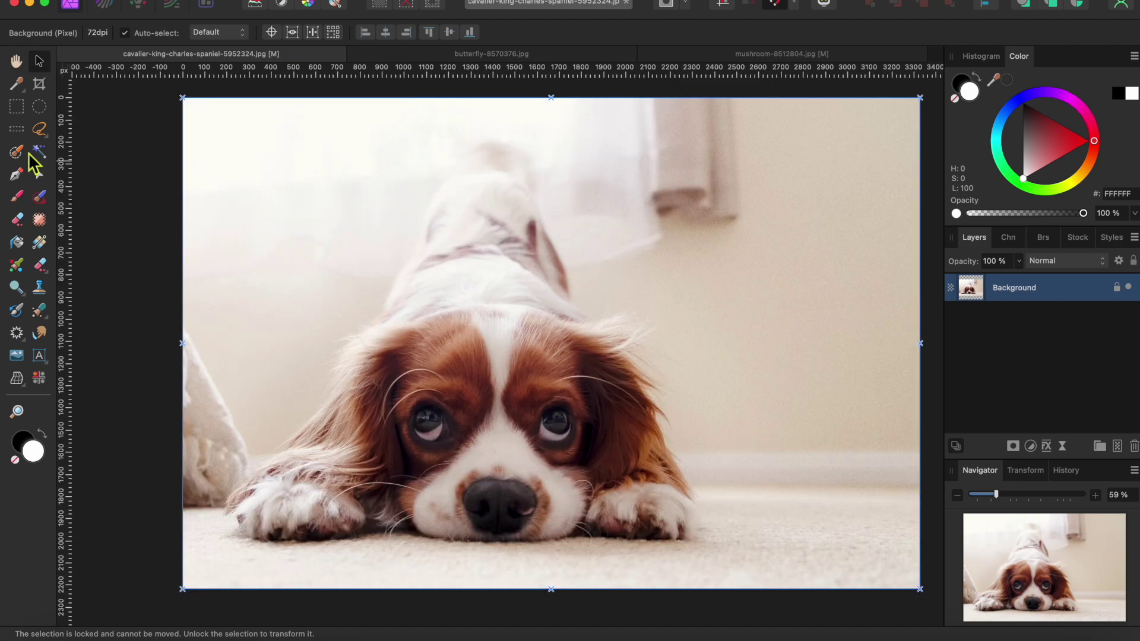
click(17, 152)
mouse_move(478, 482)
mouse_down()
mouse_move(633, 501)
mouse_move(504, 331)
mouse_move(473, 315)
mouse_move(572, 345)
mouse_move(489, 379)
mouse_up()
Examine the selection outline closely around the dog's paws, ears, back and chin
scroll(260, 489, up, 5)
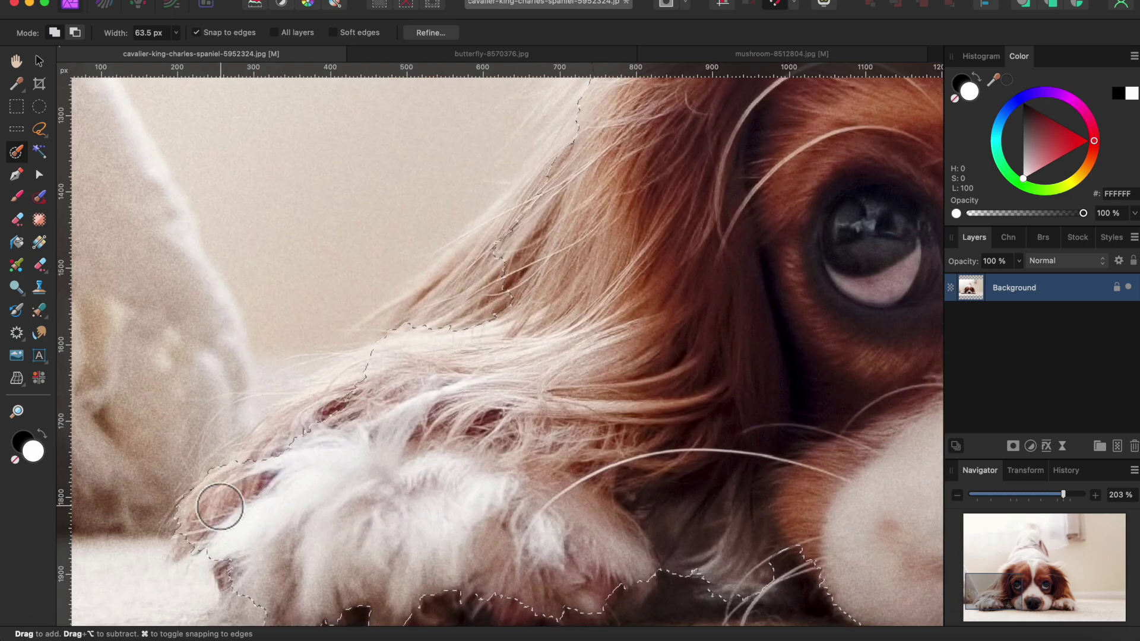
scroll(514, 239, up, 10)
scroll(514, 239, right, 8)
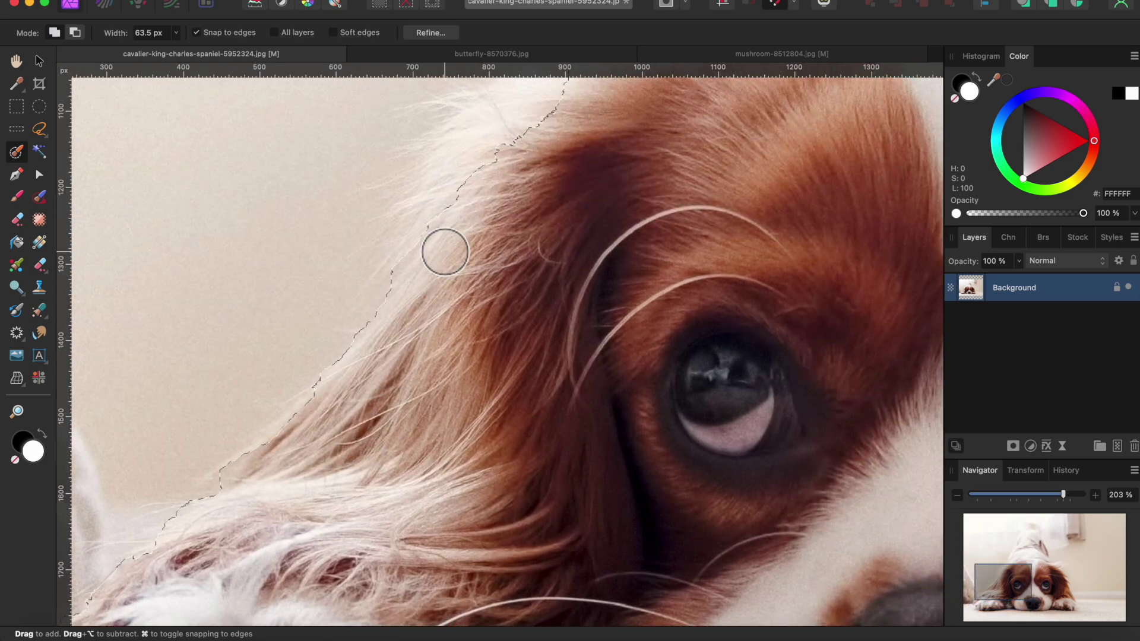
scroll(497, 214, right, 15)
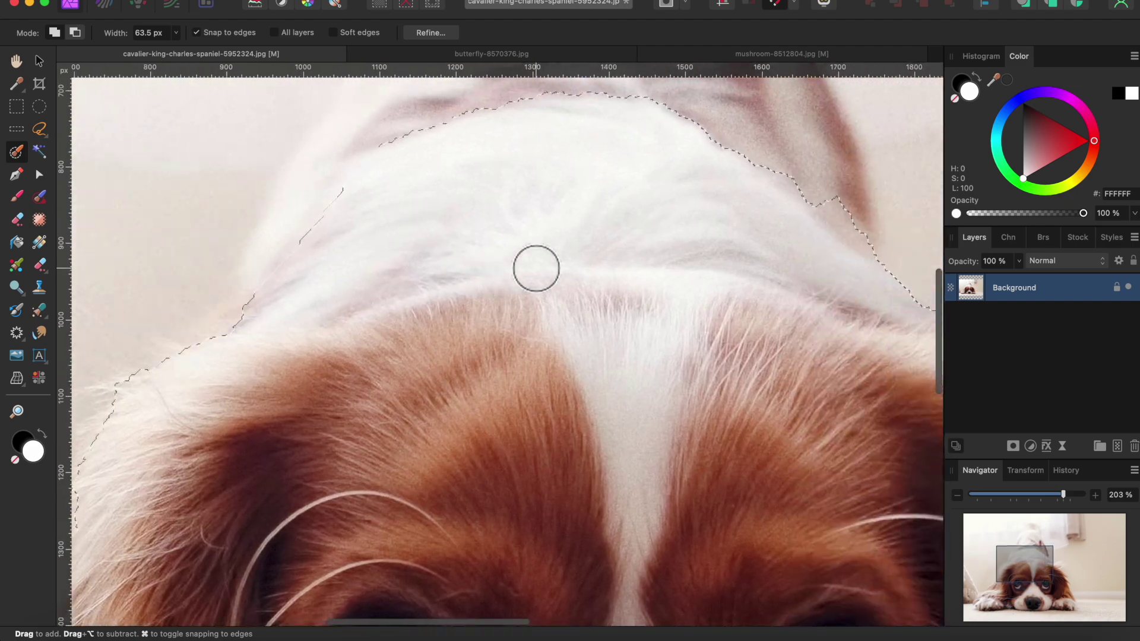
scroll(692, 287, down, 15)
scroll(692, 287, right, 15)
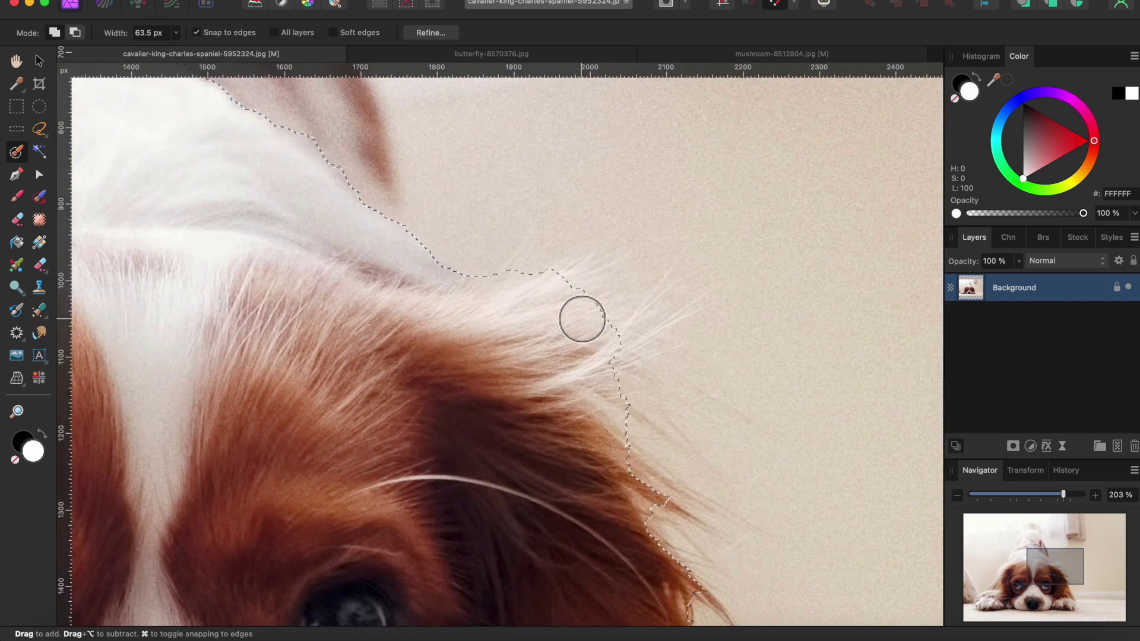
scroll(661, 447, down, 5)
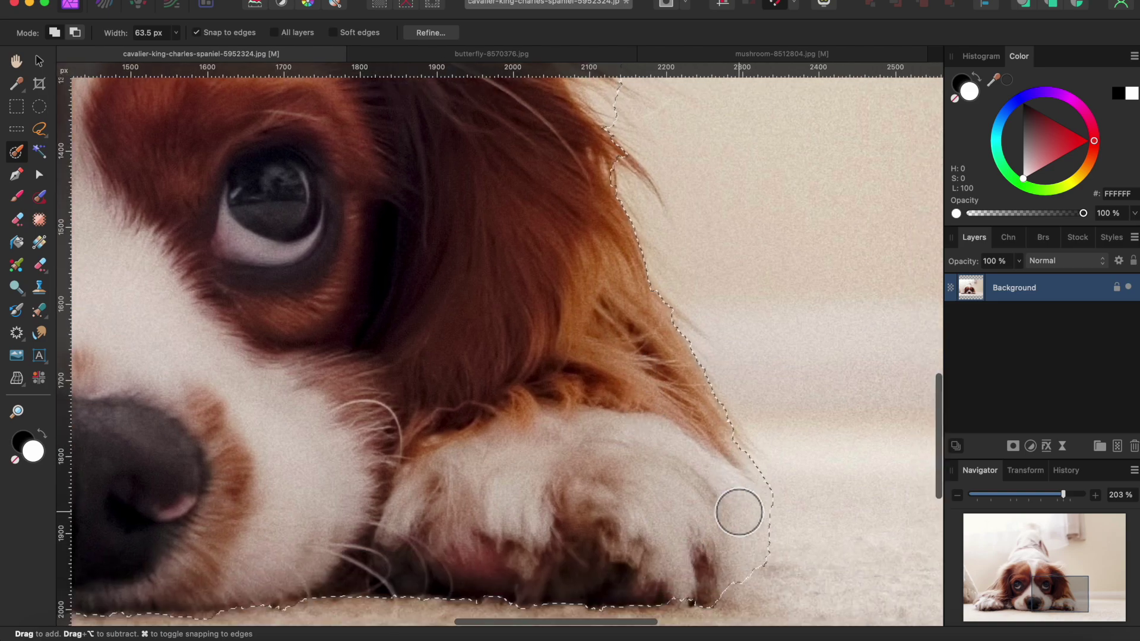
scroll(738, 512, left, 15)
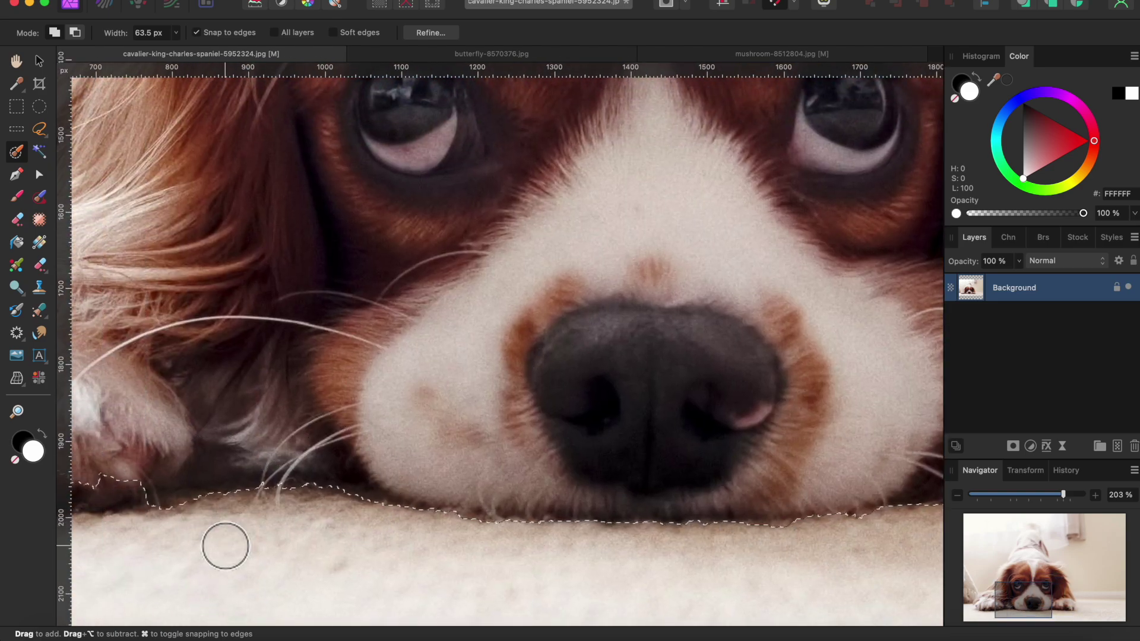
scroll(225, 546, left, 15)
scroll(498, 278, down, 2)
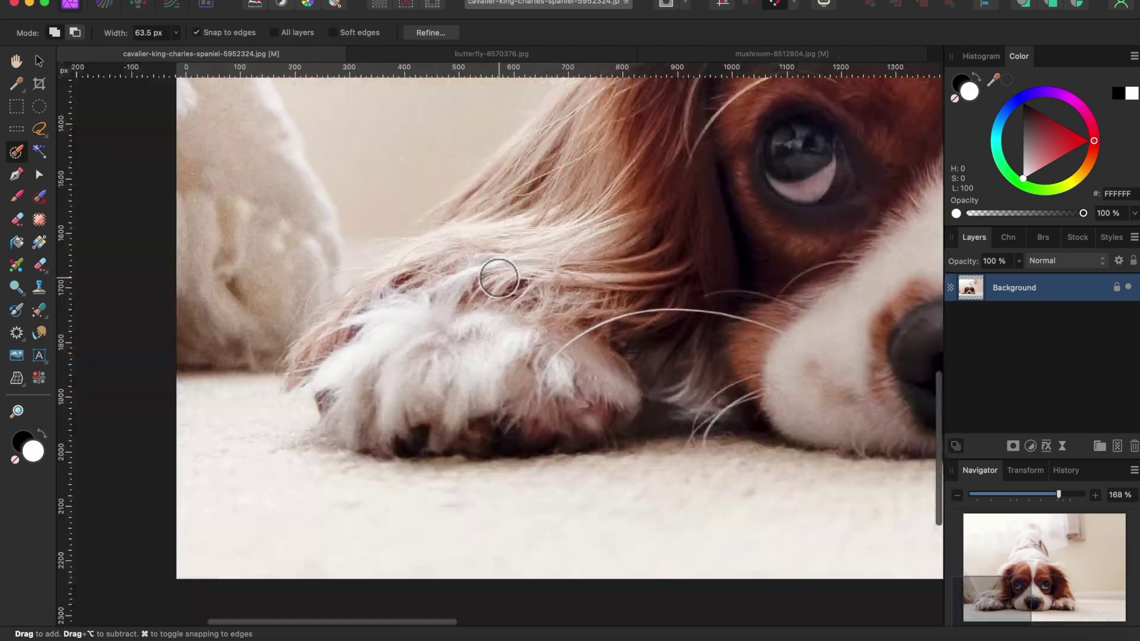
scroll(501, 279, down, 10)
Start refining the selection and paint an 87 px matte brush along the fur edge of the dog's left-hand ear
click(432, 32)
scroll(517, 285, up, 7)
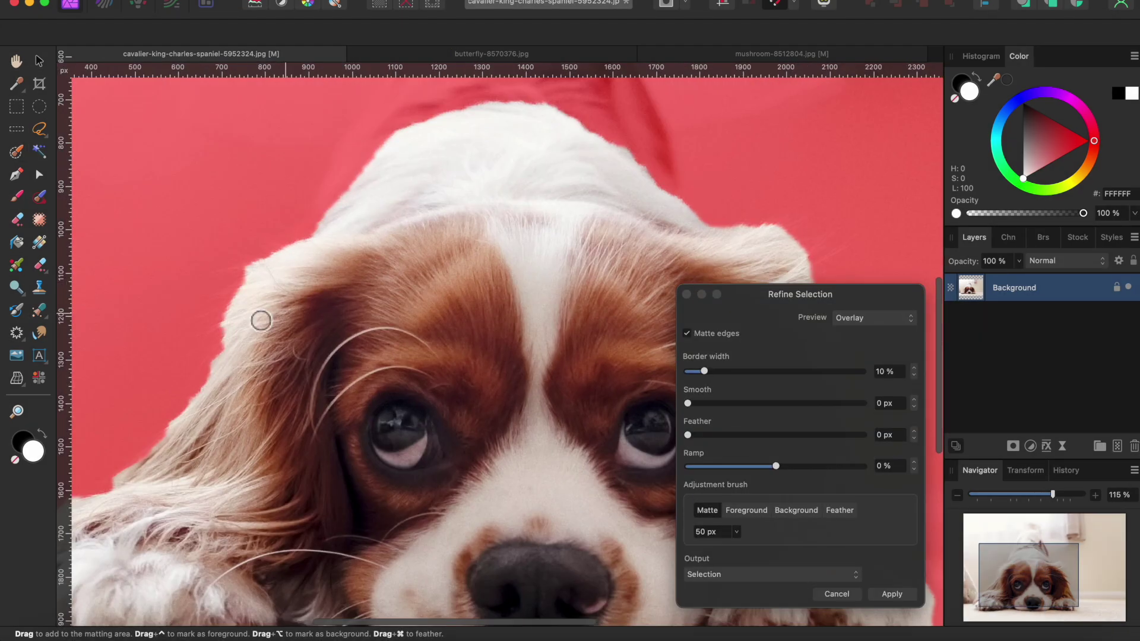
key(bracketright)
key(bracketright)
key(bracketright)
key(bracketright)
mouse_move(301, 253)
mouse_down()
mouse_move(246, 291)
mouse_move(191, 417)
mouse_move(151, 453)
mouse_up()
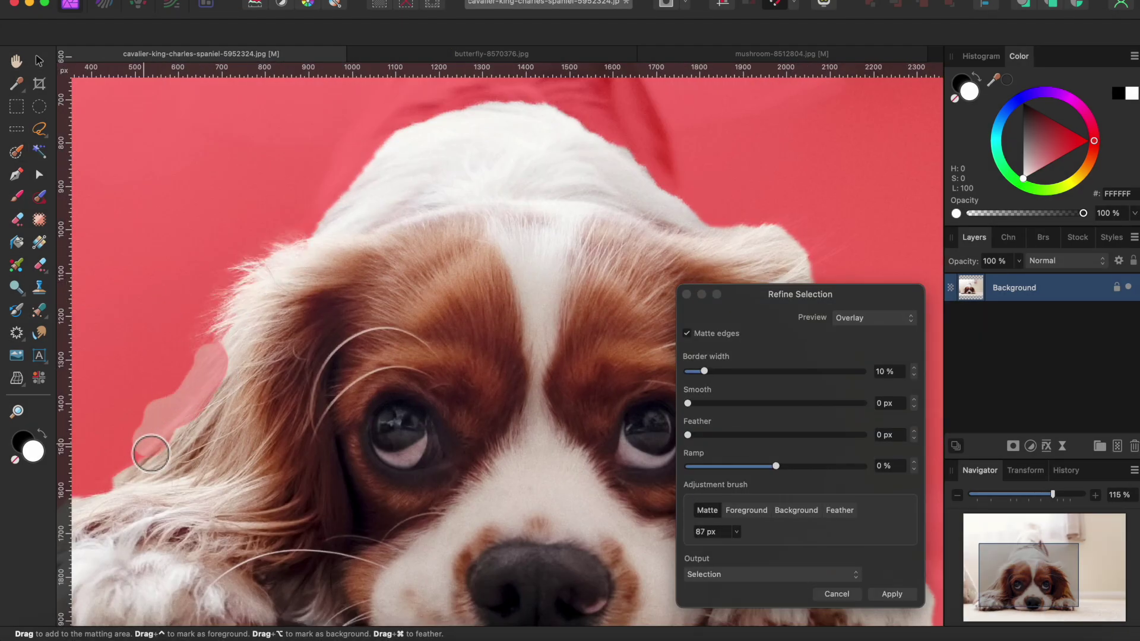
Paint matte around the fur of the dog's left-hand paw
scroll(274, 373, left, 10)
scroll(275, 374, down, 8)
drag(208, 517, 174, 431)
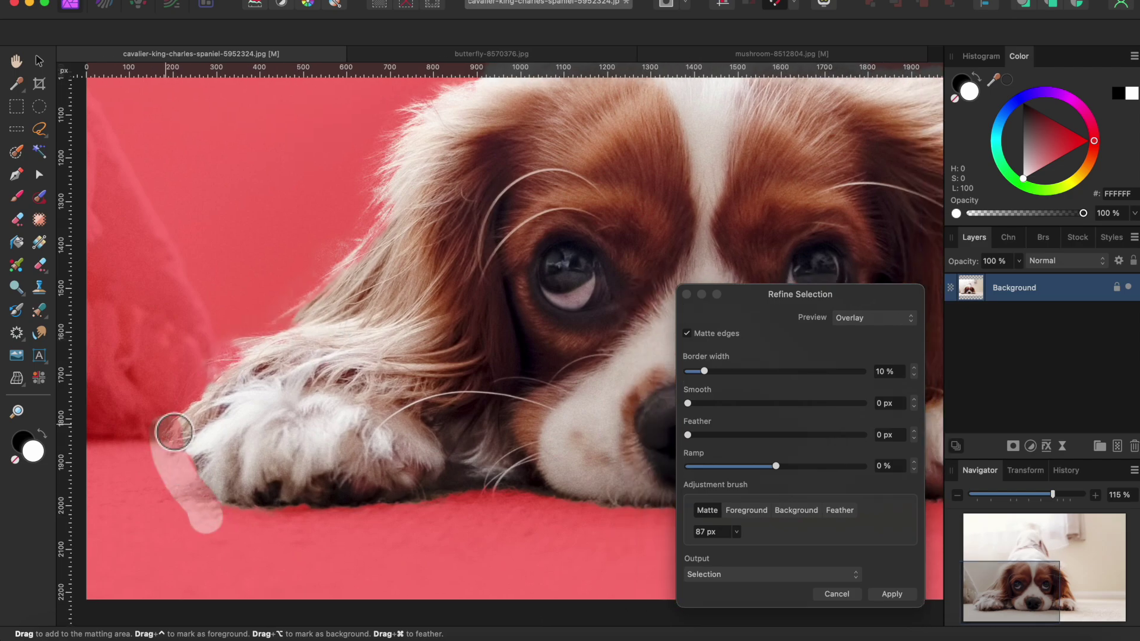
Paint matte around the dog's right-hand paw and up the outer edge beside it
scroll(210, 561, right, 10)
scroll(210, 561, down, 2)
mouse_move(564, 433)
mouse_down()
mouse_move(580, 367)
mouse_move(537, 297)
mouse_up()
scroll(609, 316, up, 3)
scroll(610, 316, left, 2)
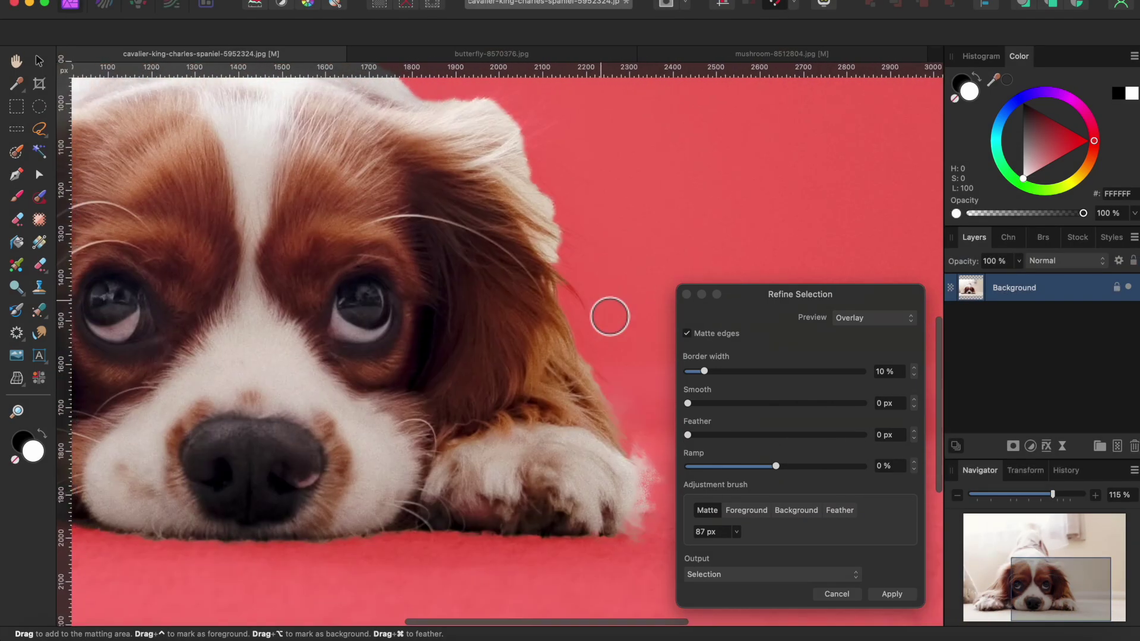
mouse_move(652, 484)
mouse_down()
mouse_move(592, 368)
mouse_move(504, 294)
mouse_move(486, 257)
mouse_up()
Paint matte over the wispy fur on the dog's right-hand ear and along the edge of its back
scroll(652, 392, right, 5)
scroll(652, 391, down, 1)
scroll(652, 391, up, 4)
drag(435, 184, 503, 240)
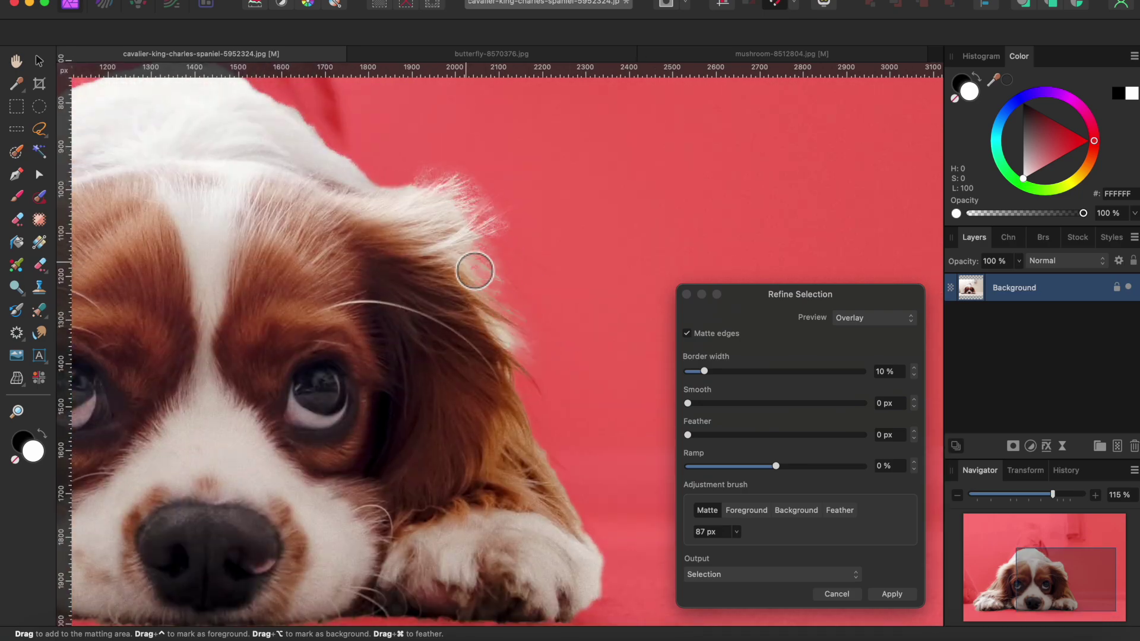
scroll(498, 280, up, 3)
scroll(499, 279, left, 3)
scroll(463, 244, left, 2)
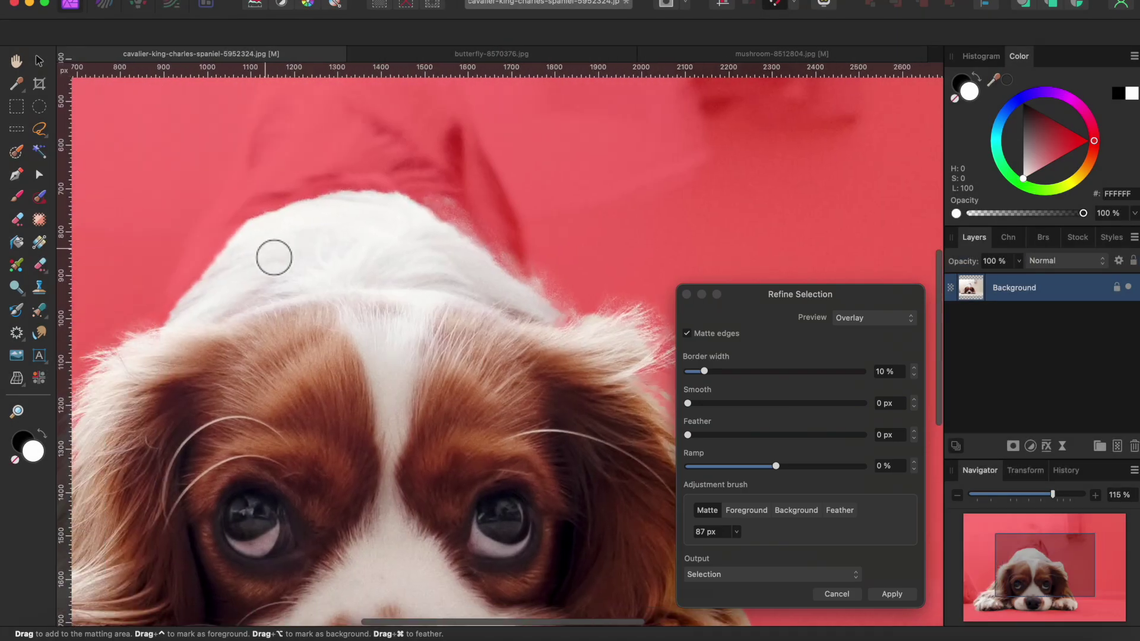
Preview the refined dog selection on a white matte and inspect its edges
scroll(274, 257, down, 3)
scroll(270, 252, down, 3)
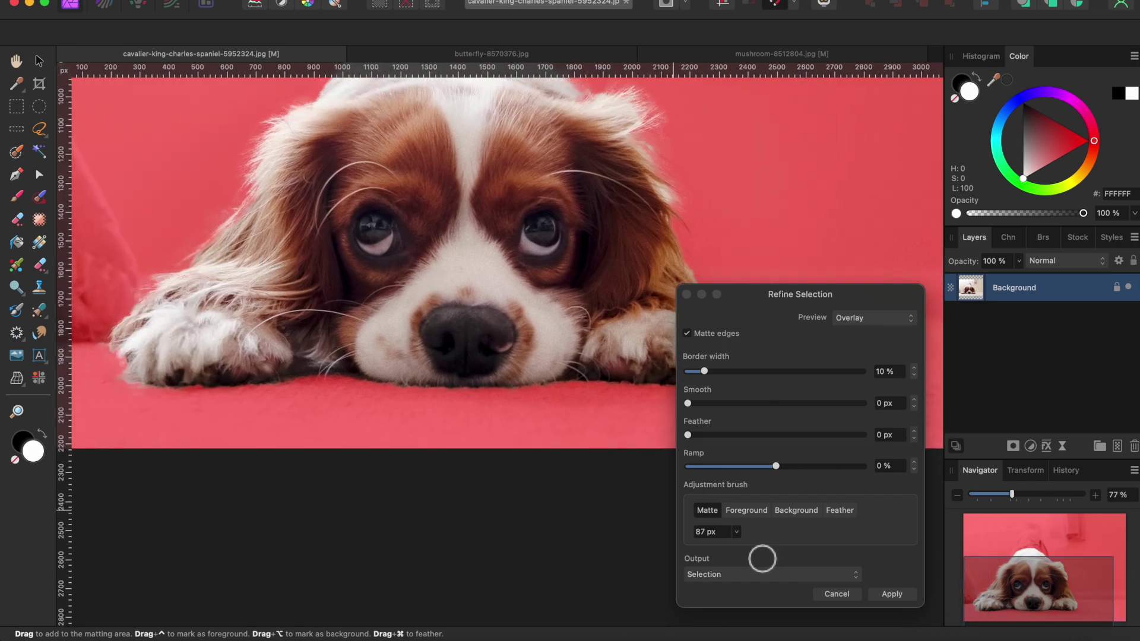
click(766, 574)
click(957, 363)
click(873, 318)
click(866, 348)
scroll(567, 338, up, 2)
scroll(566, 338, right, 3)
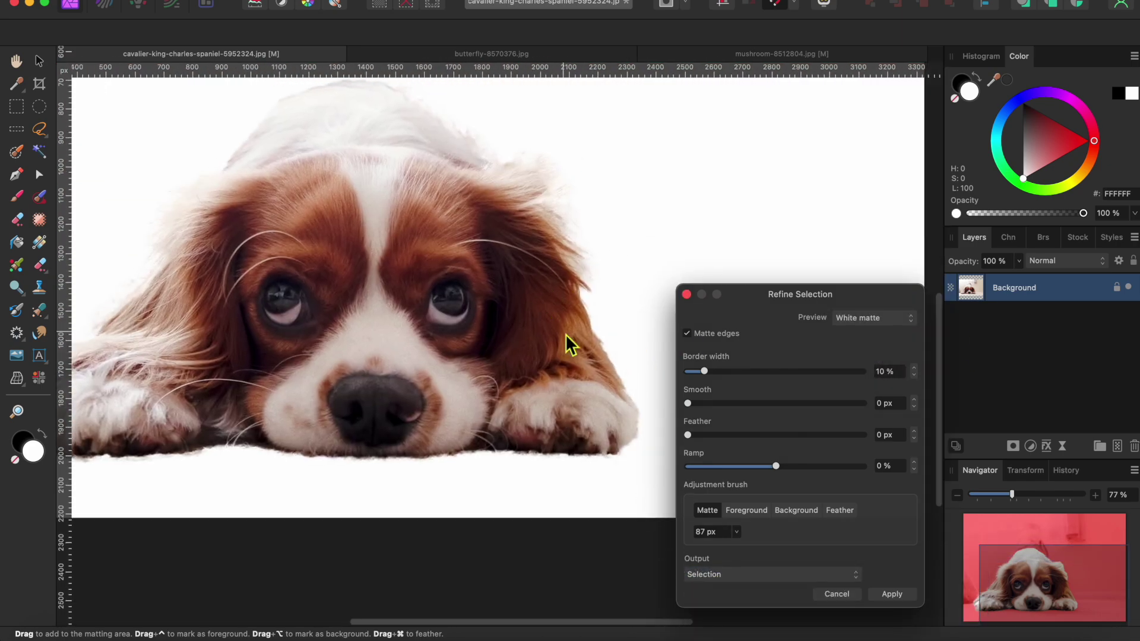
scroll(570, 343, down, 2)
scroll(570, 343, left, 2)
Output the refined dog selection to a new layer and apply the refinement
click(738, 574)
click(712, 603)
click(892, 593)
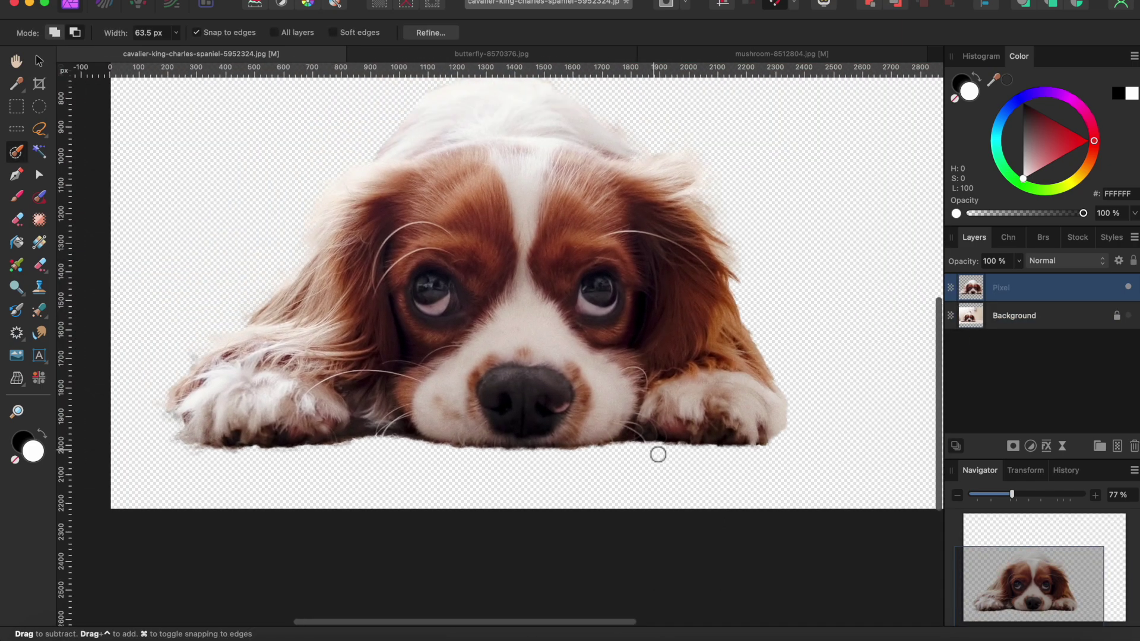
Delete the faint background remnants above the dog's right-hand ear and along its back with freehand selections, and deselect
key(l)
scroll(631, 203, up, 5)
mouse_move(631, 173)
mouse_down()
mouse_move(787, 237)
mouse_move(658, 131)
mouse_up()
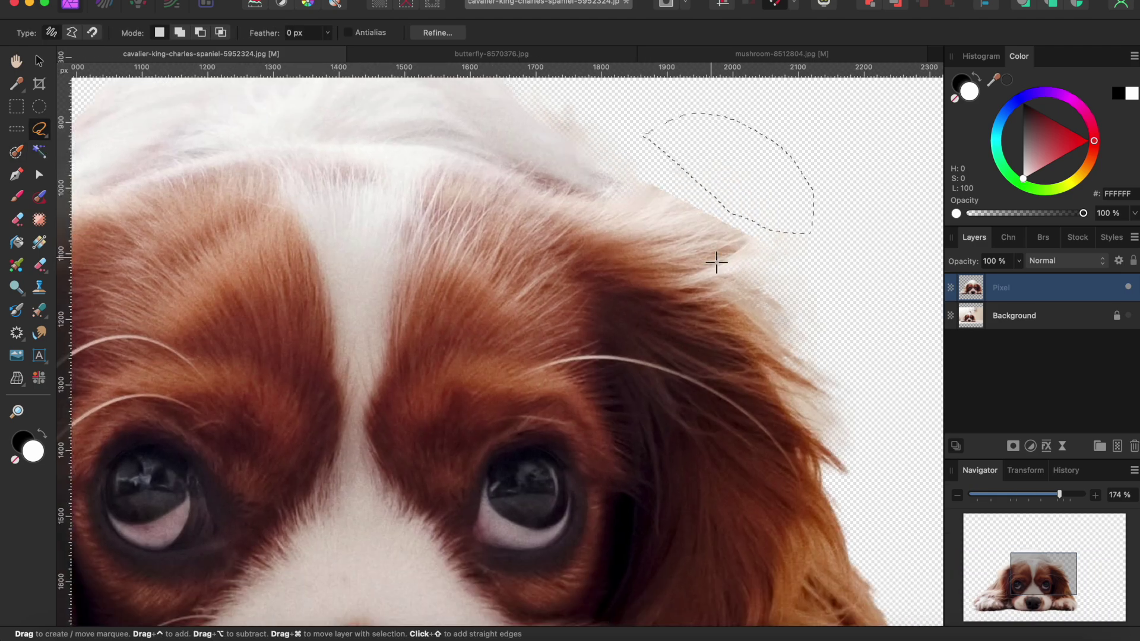
drag(631, 173, 777, 249)
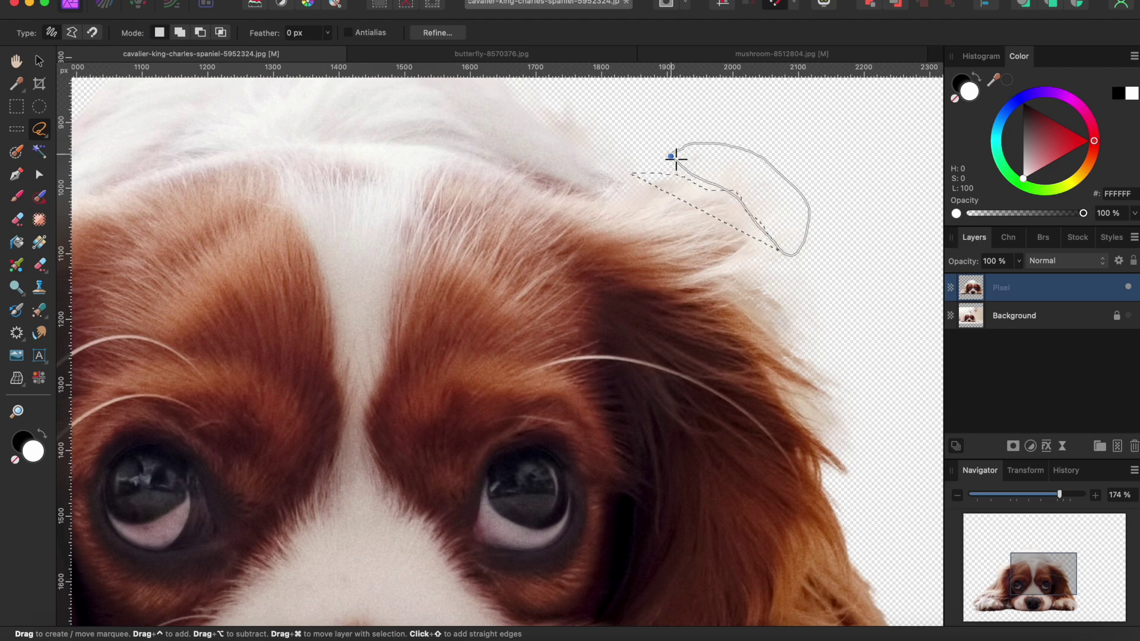
scroll(824, 296, up, 5)
mouse_move(643, 334)
mouse_down()
mouse_move(623, 318)
mouse_move(564, 270)
mouse_up()
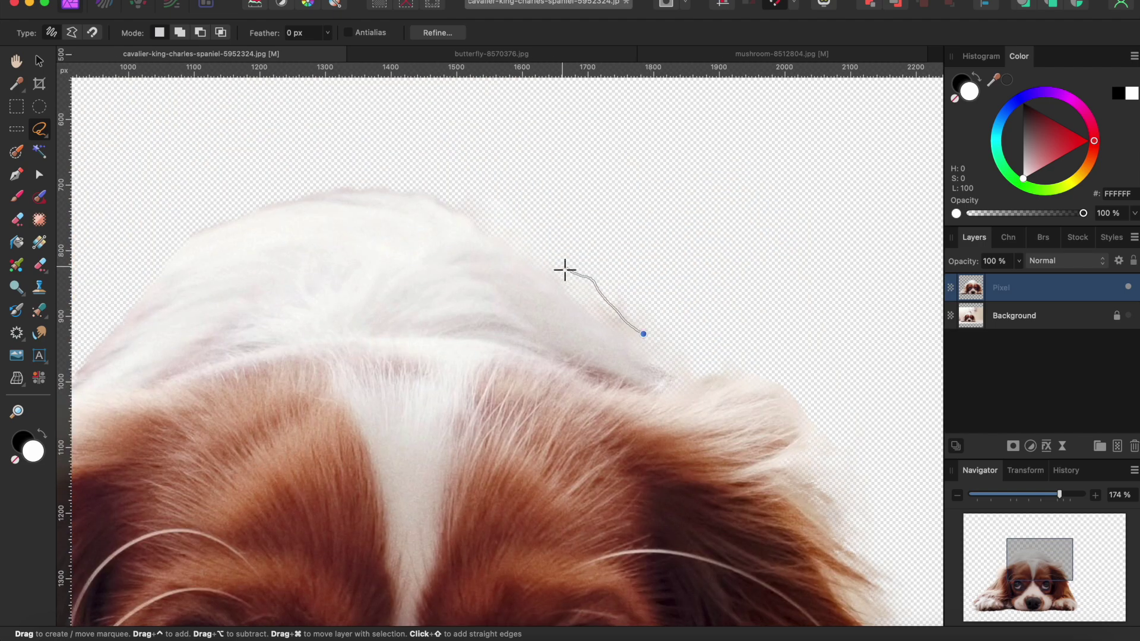
drag(661, 341, 647, 336)
key(Delete)
key(super+d)
scroll(646, 337, down, 5)
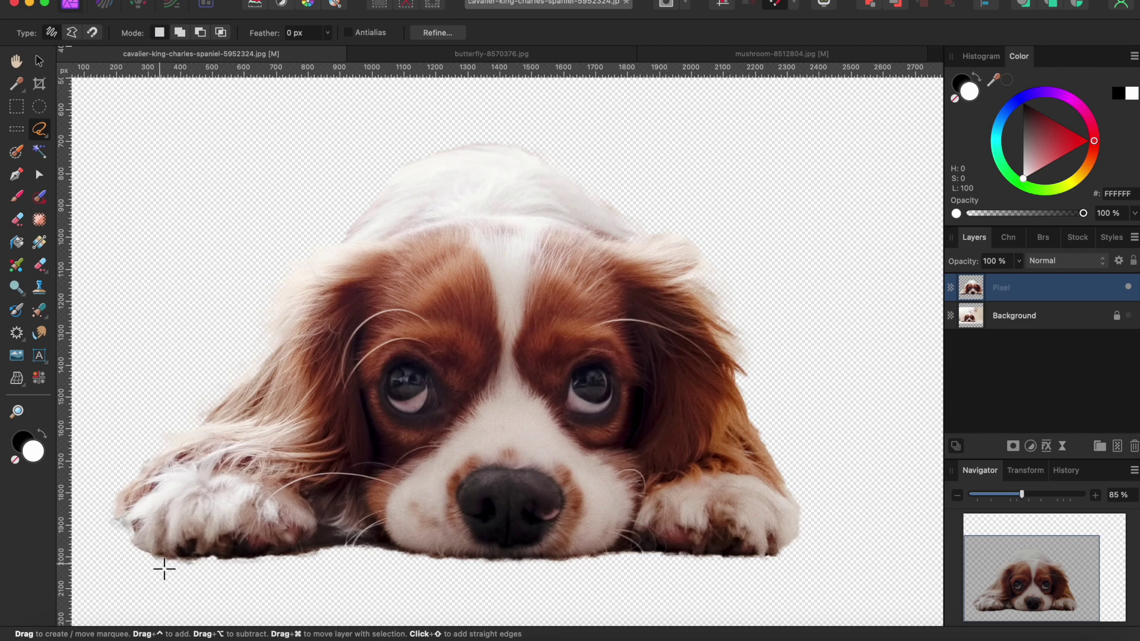
Move the cut-out dog up and to the right on the canvas
scroll(233, 546, down, 3)
click(40, 63)
drag(493, 382, 608, 323)
Show the Assets panel and add the cut-out dog to the Animals category
click(683, 5)
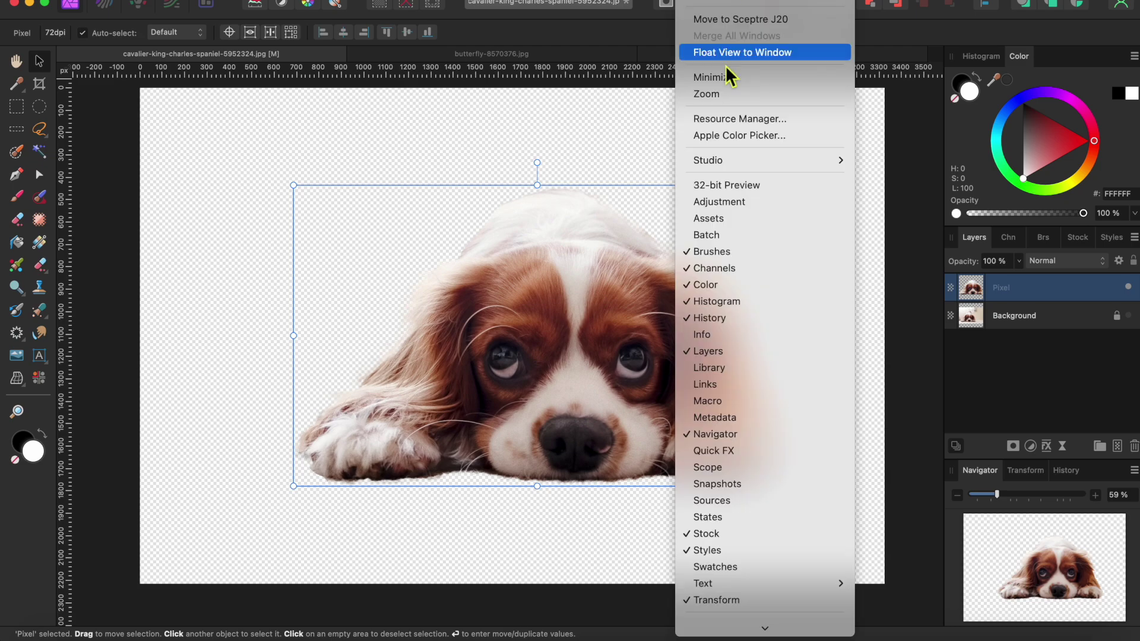
click(732, 218)
drag(647, 374, 176, 467)
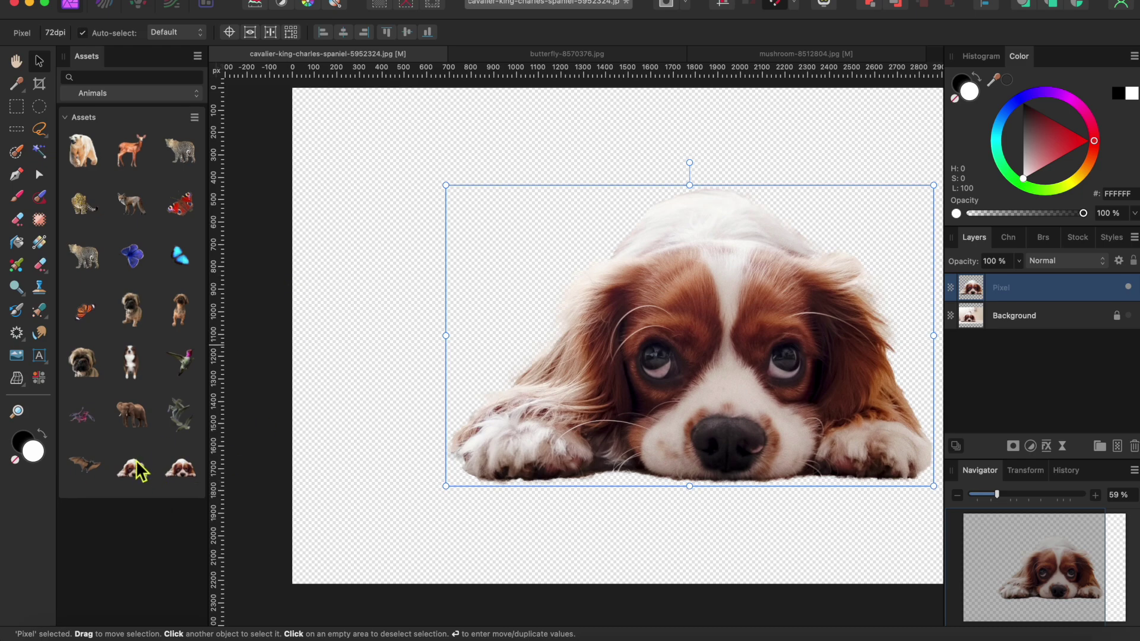
scroll(363, 339, right, 1)
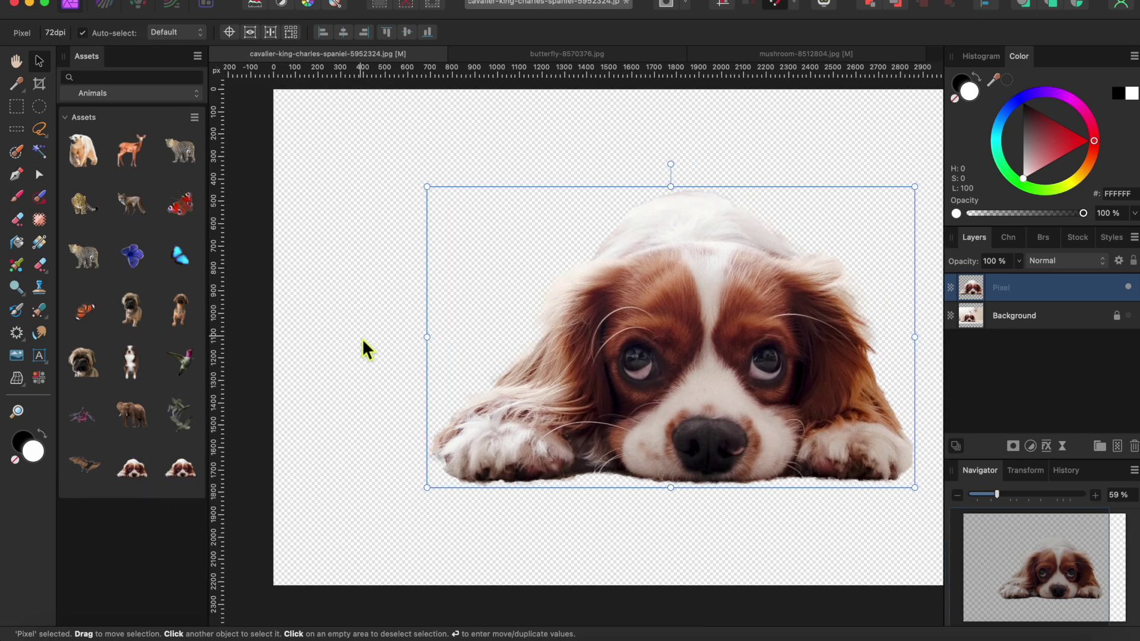
key(super+shift+5)
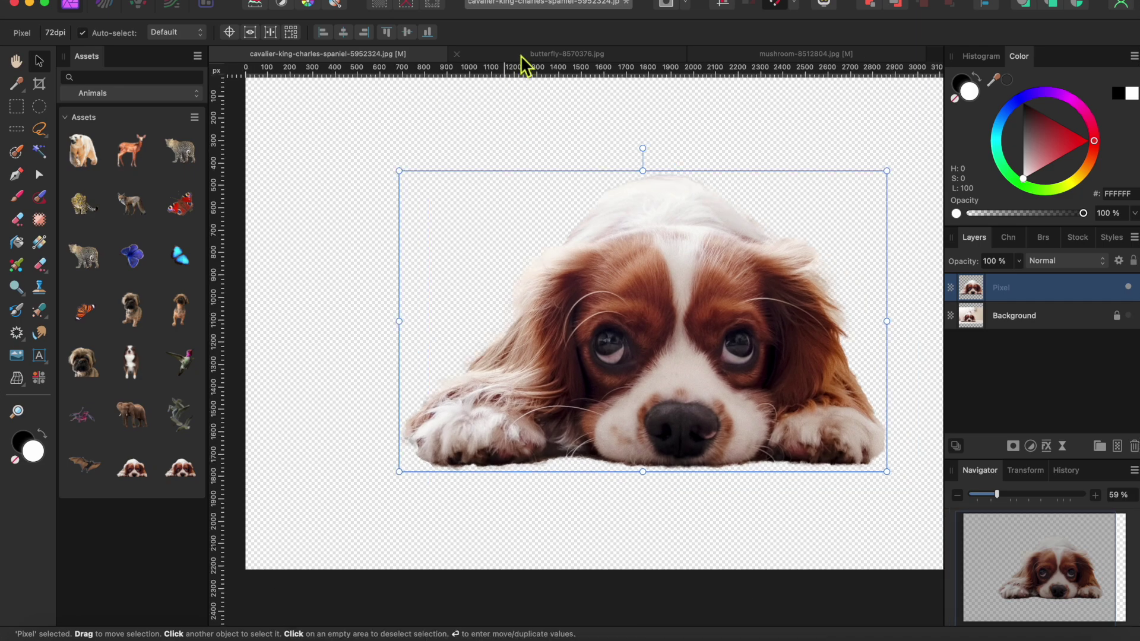
Switch to the butterfly photo and select the butterfly's wings with the Selection Brush
click(523, 57)
key(w)
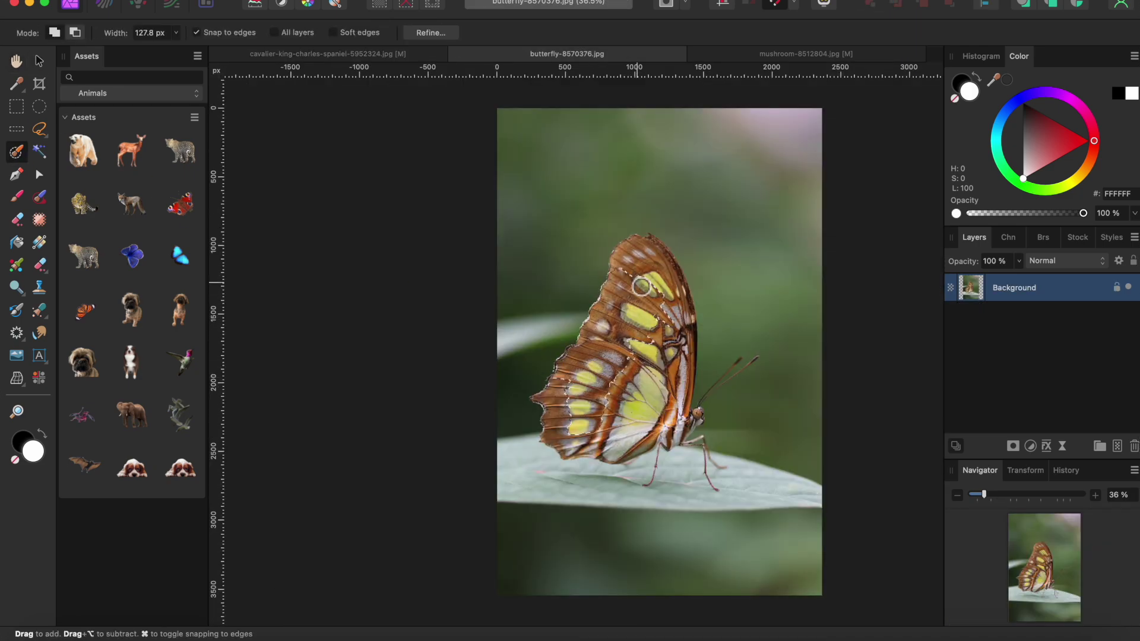
drag(641, 287, 658, 294)
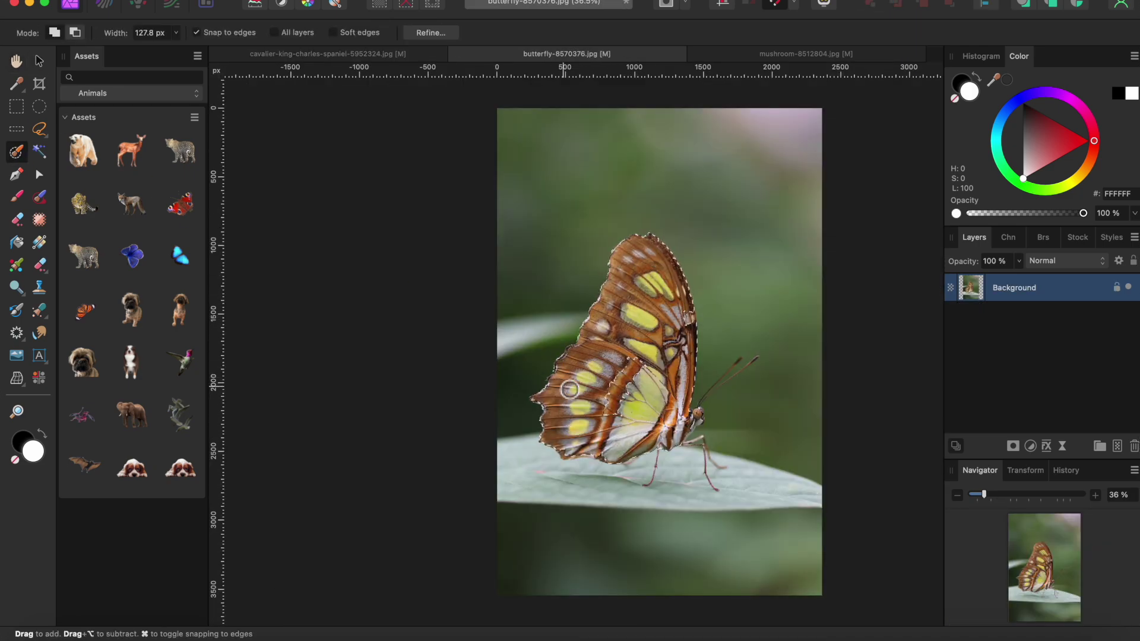
scroll(626, 411, right, 3)
scroll(626, 410, down, 1)
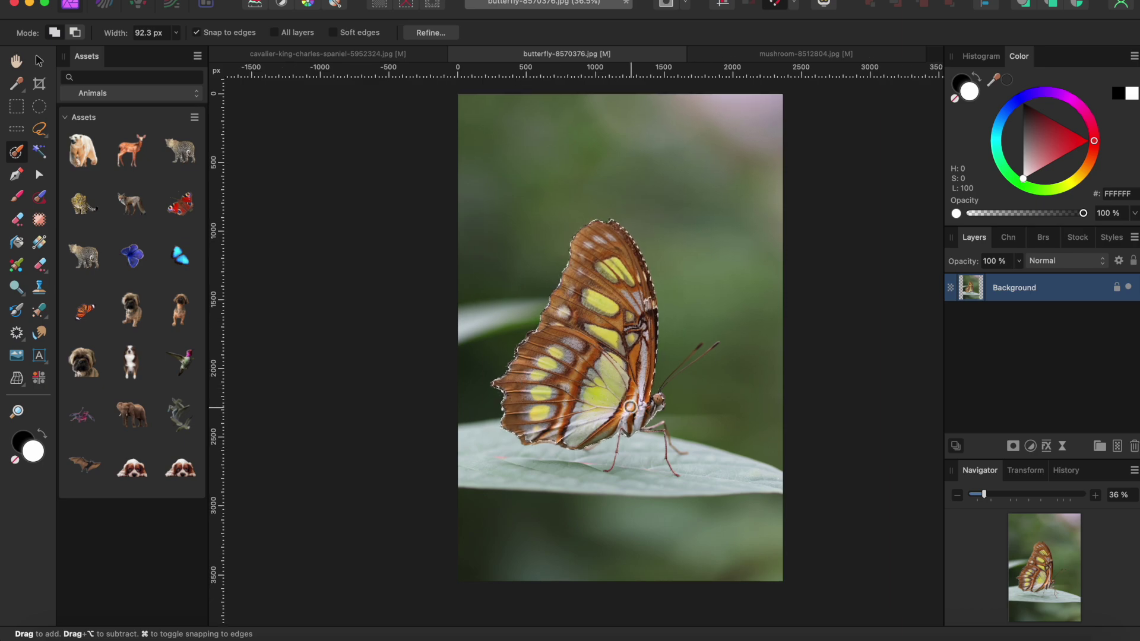
Add the butterfly's head, thin legs and antennae to the selection using a 21.4 px brush width
scroll(630, 407, up, 5)
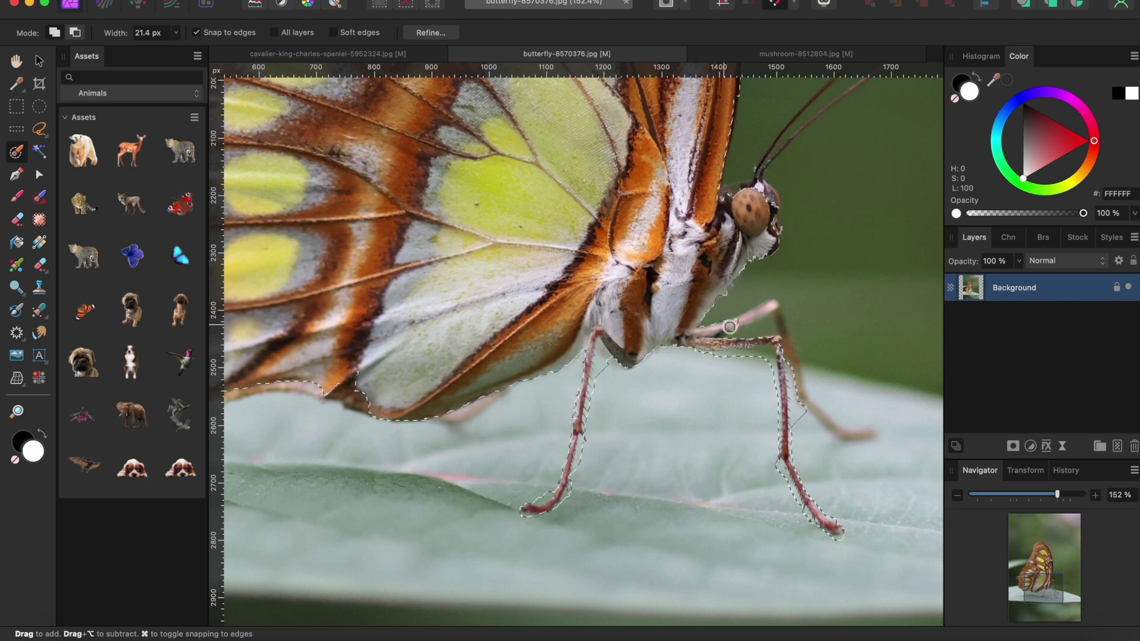
mouse_move(730, 327)
mouse_down()
mouse_move(798, 347)
mouse_move(868, 436)
mouse_up()
scroll(743, 201, right, 5)
scroll(743, 202, up, 4)
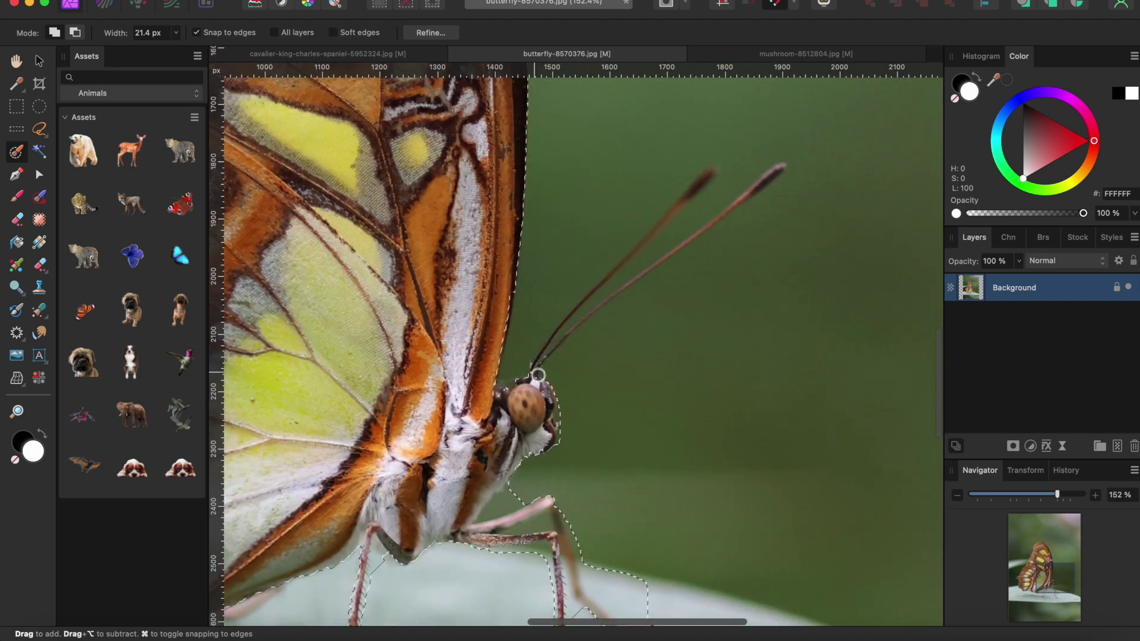
mouse_move(543, 380)
mouse_down()
mouse_move(678, 208)
mouse_move(757, 174)
mouse_move(580, 323)
mouse_move(632, 287)
mouse_up()
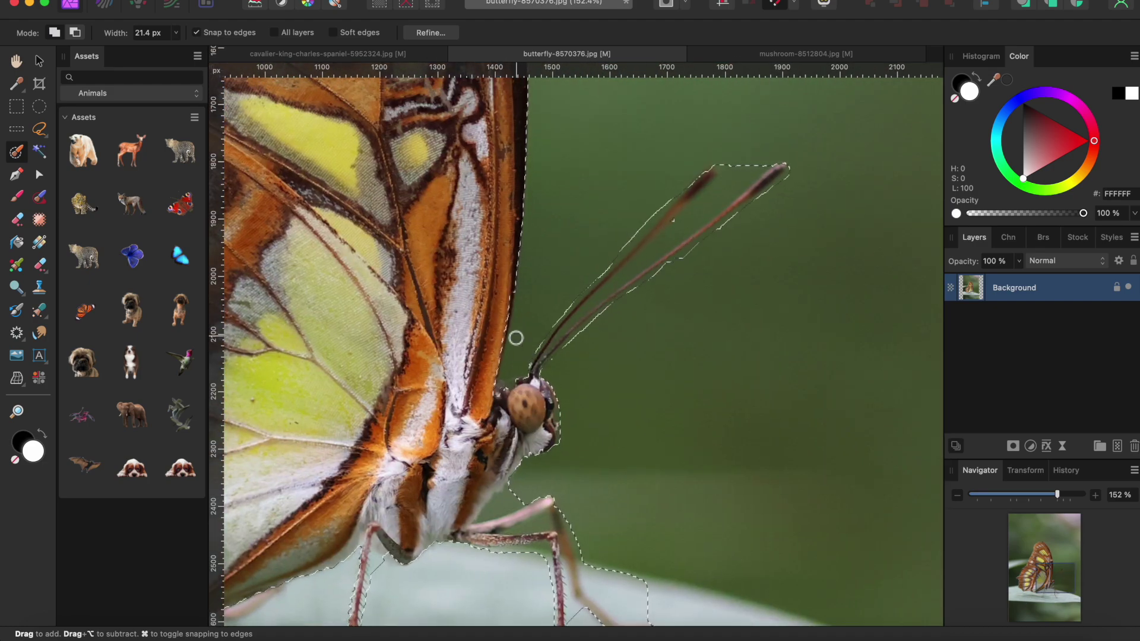
Add the missing strip along the lower wing edge to the butterfly selection
scroll(507, 336, up, 5)
scroll(508, 336, left, 3)
scroll(491, 334, down, 2)
scroll(438, 336, down, 4)
scroll(438, 336, left, 3)
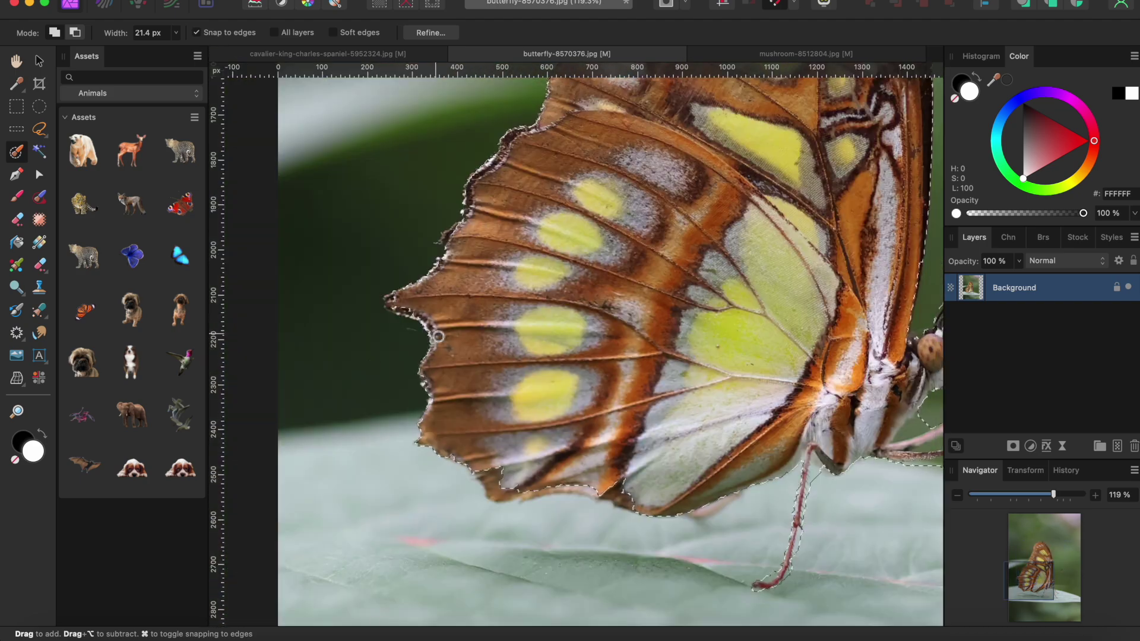
mouse_move(514, 458)
mouse_down()
mouse_move(504, 477)
mouse_move(628, 503)
mouse_up()
scroll(634, 504, right, 3)
scroll(633, 504, down, 3)
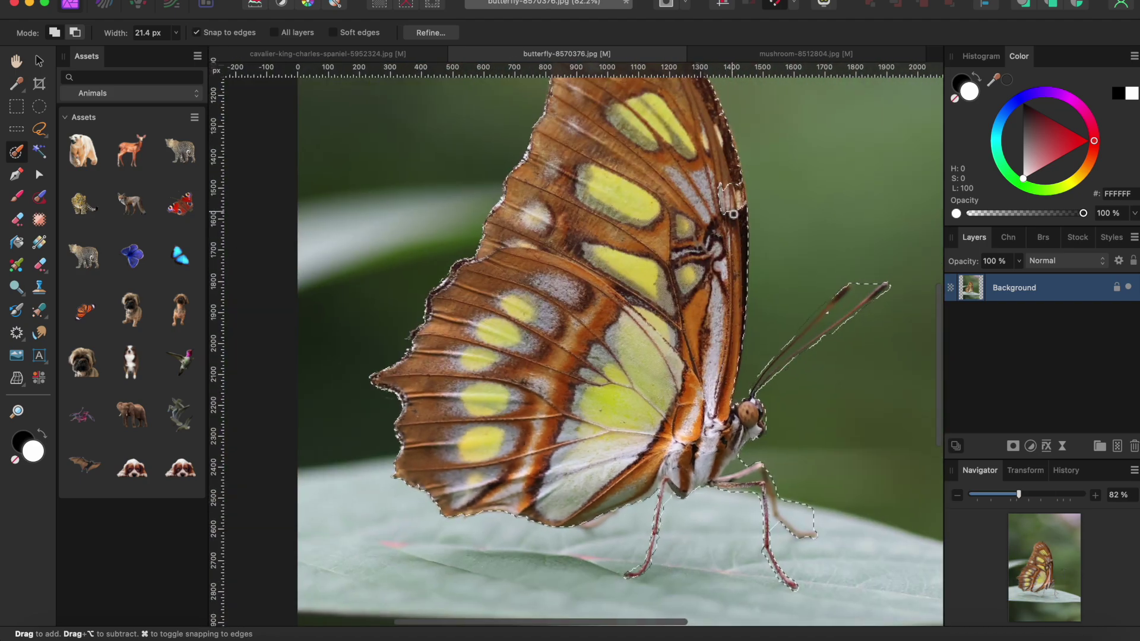
Refine the butterfly selection using the White matte preview and output it as a new layer
scroll(733, 214, down, 2)
click(431, 32)
click(868, 319)
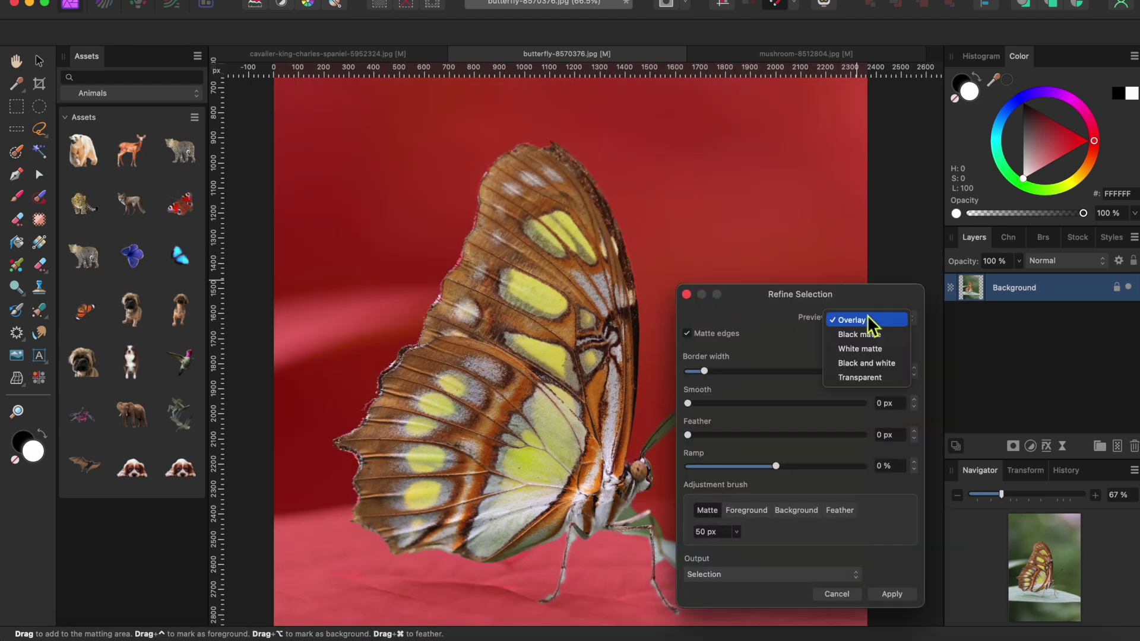
click(860, 348)
drag(819, 300, 921, 293)
scroll(732, 403, right, 3)
scroll(732, 403, down, 2)
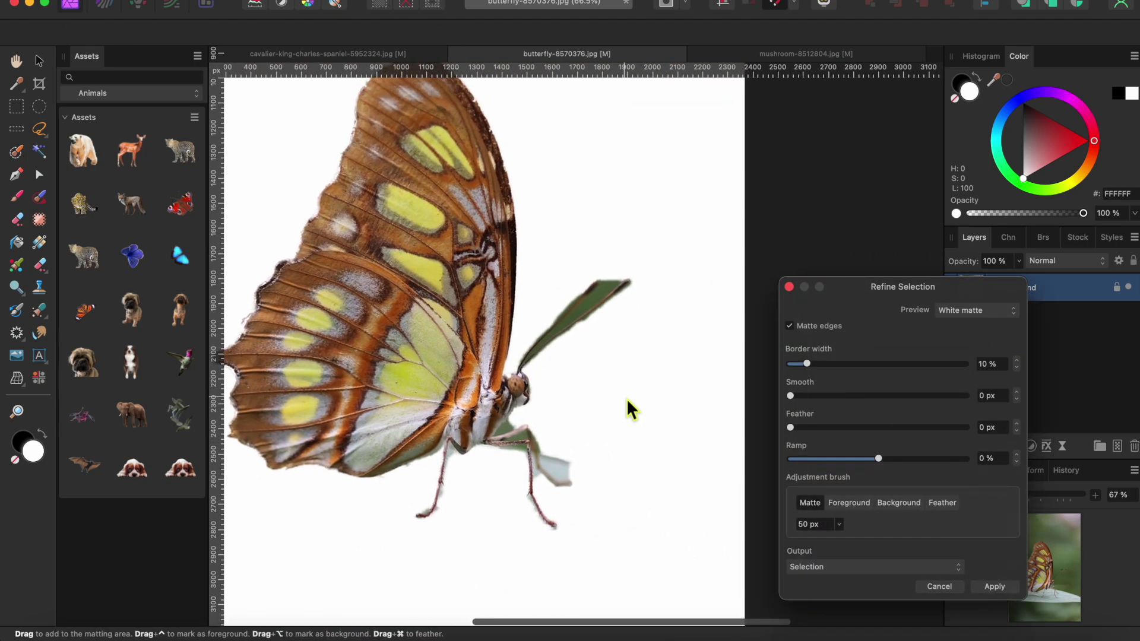
click(855, 566)
click(890, 595)
click(994, 586)
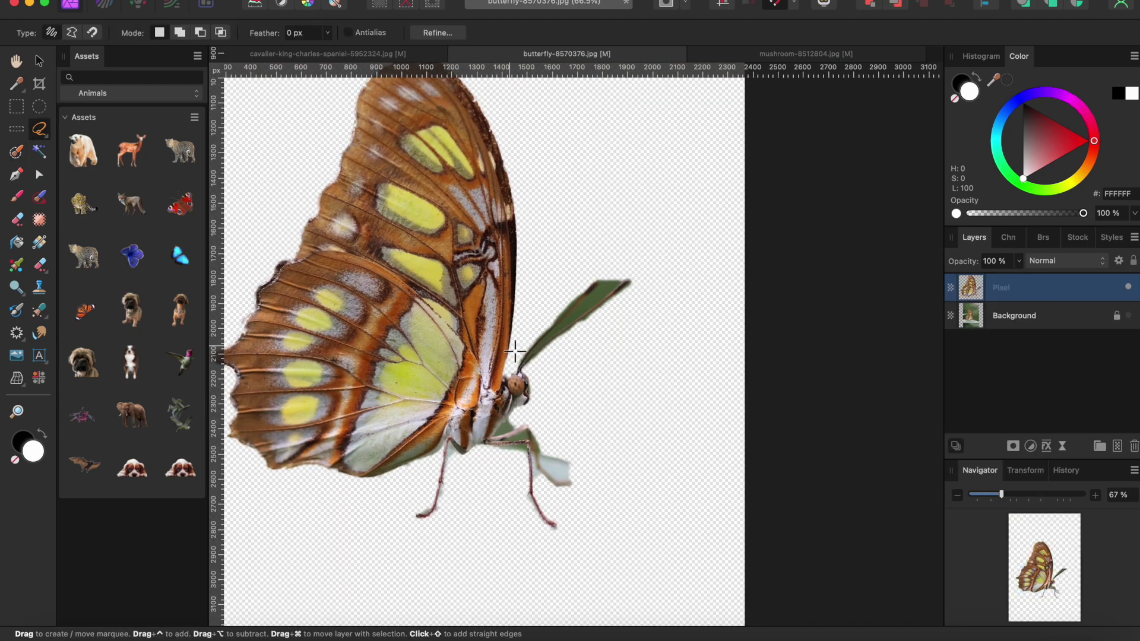
Remove the green fringe along the upper antenna's outer edge using a Pen tool outline converted to a selection
scroll(514, 350, up, 8)
key(p)
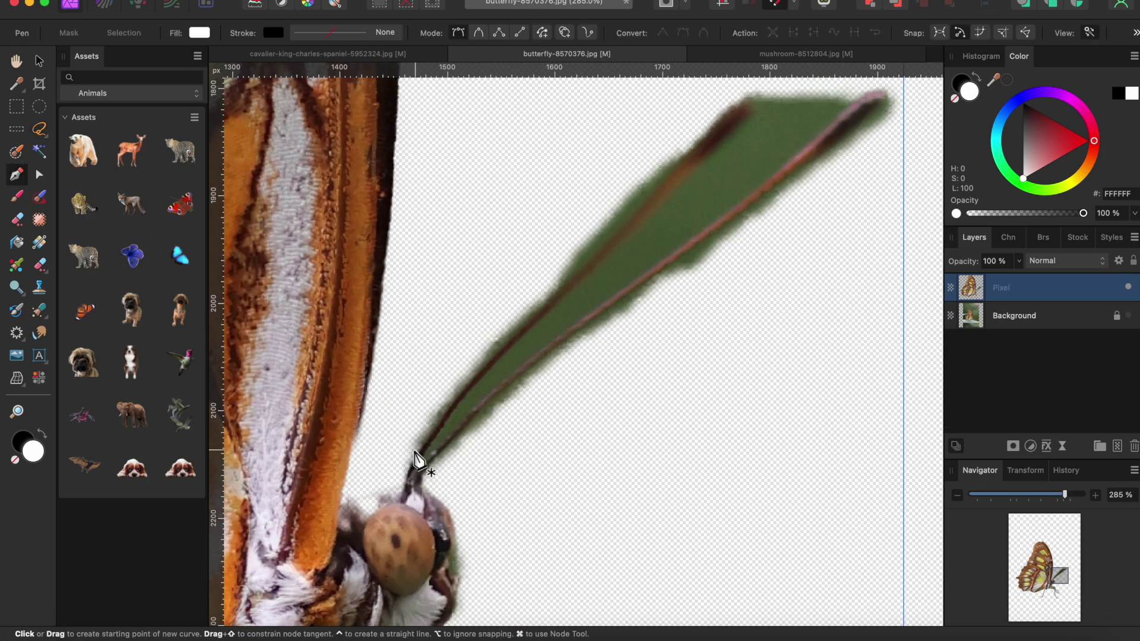
click(417, 450)
click(443, 420)
click(473, 375)
click(508, 341)
click(543, 303)
click(586, 259)
click(627, 217)
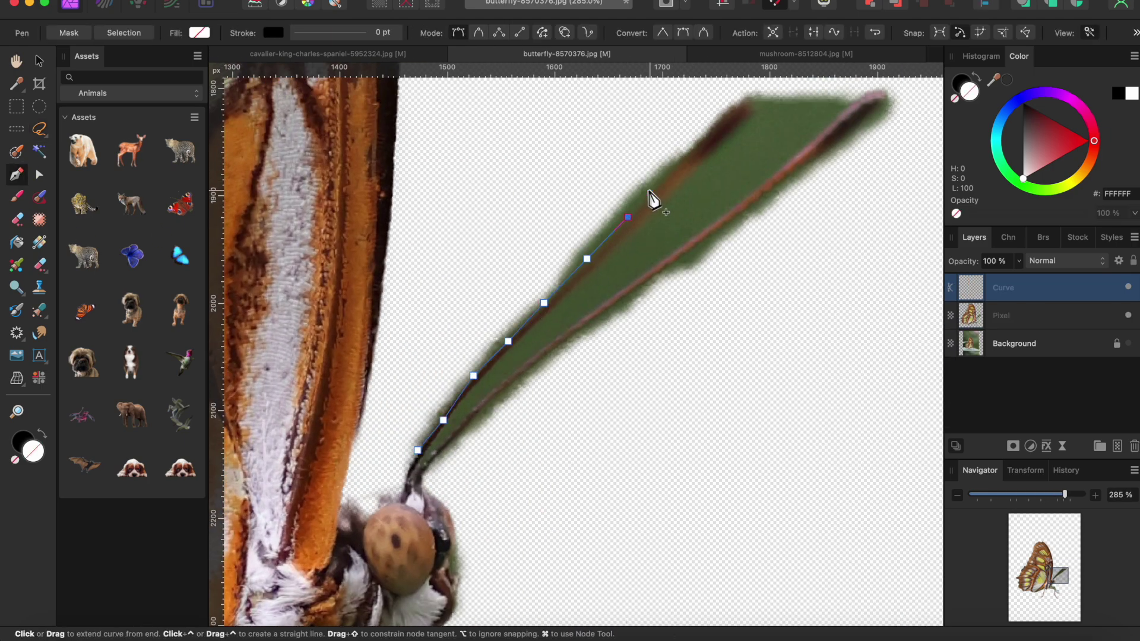
click(693, 123)
click(567, 134)
click(395, 347)
click(124, 34)
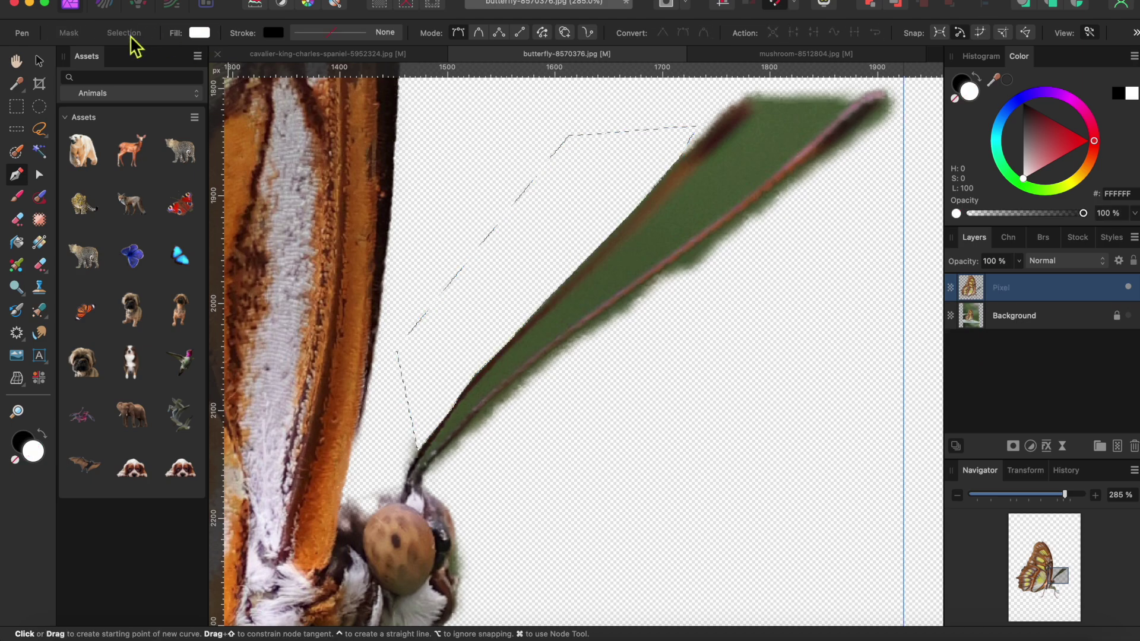
Trace the fringe below the lower antenna with the Pen tool, convert it to a selection and delete it
click(432, 466)
click(463, 430)
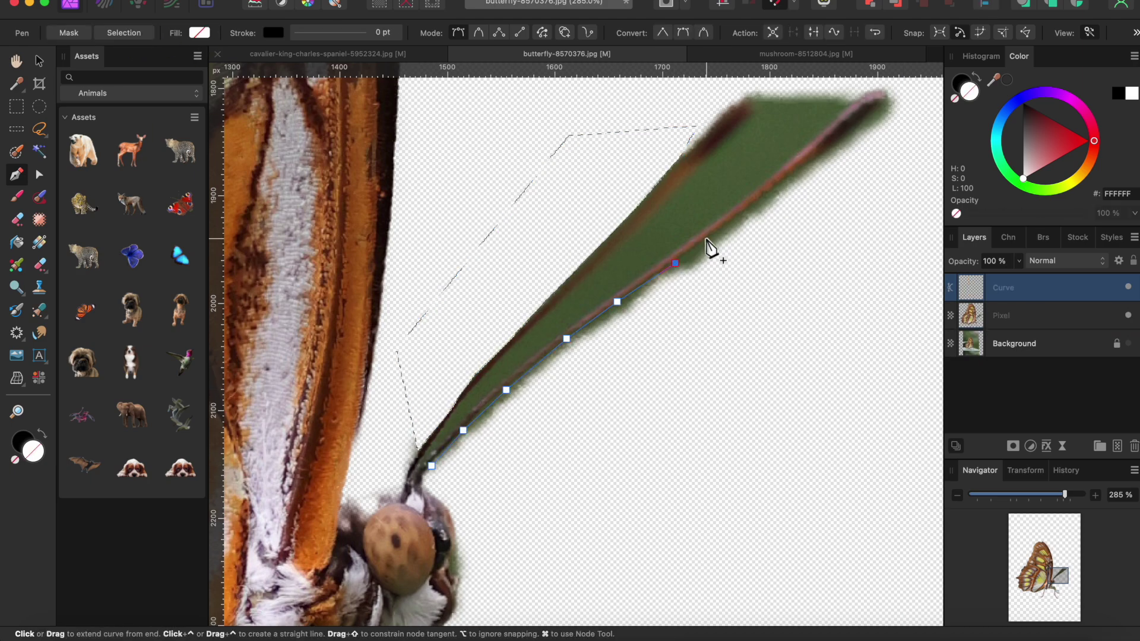
click(726, 227)
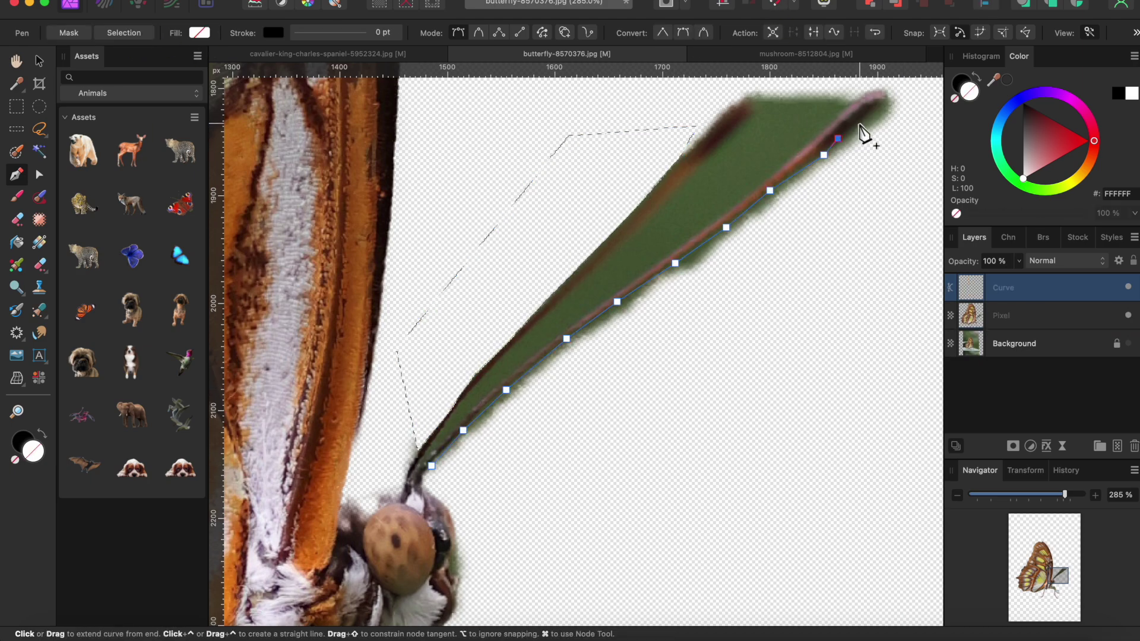
click(883, 100)
click(890, 155)
click(431, 466)
click(142, 33)
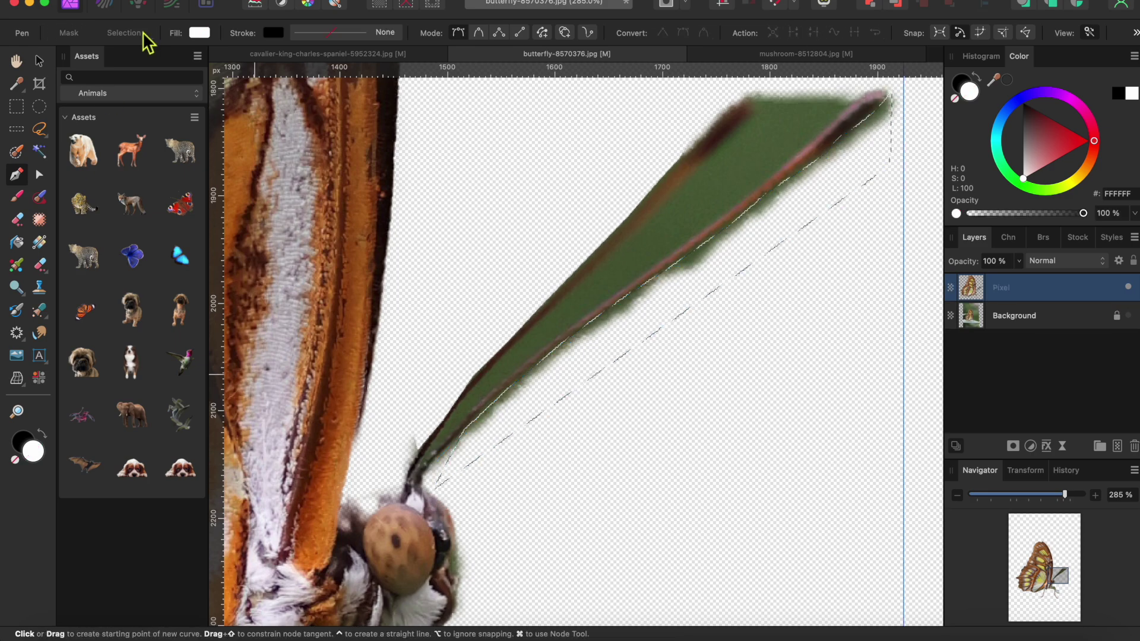
Outline the green area between the two antennae with the Pen tool and delete it as a selection
click(414, 475)
click(429, 445)
click(657, 204)
click(701, 165)
click(724, 140)
click(754, 117)
click(750, 95)
click(817, 89)
click(856, 88)
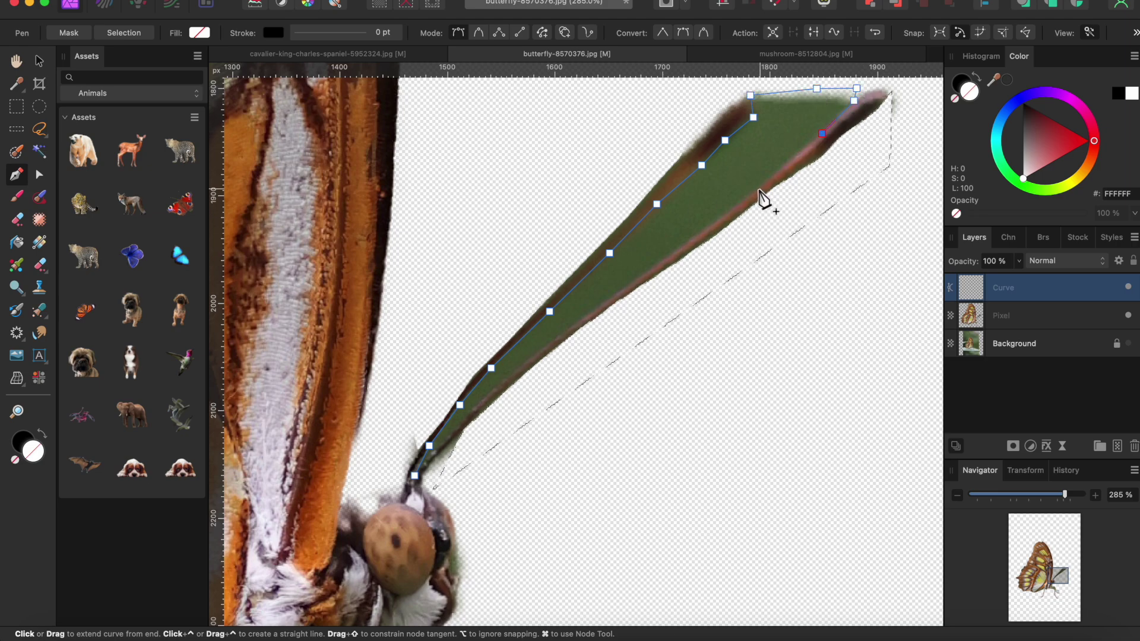
click(663, 258)
click(617, 290)
click(580, 318)
click(529, 361)
click(483, 396)
click(448, 438)
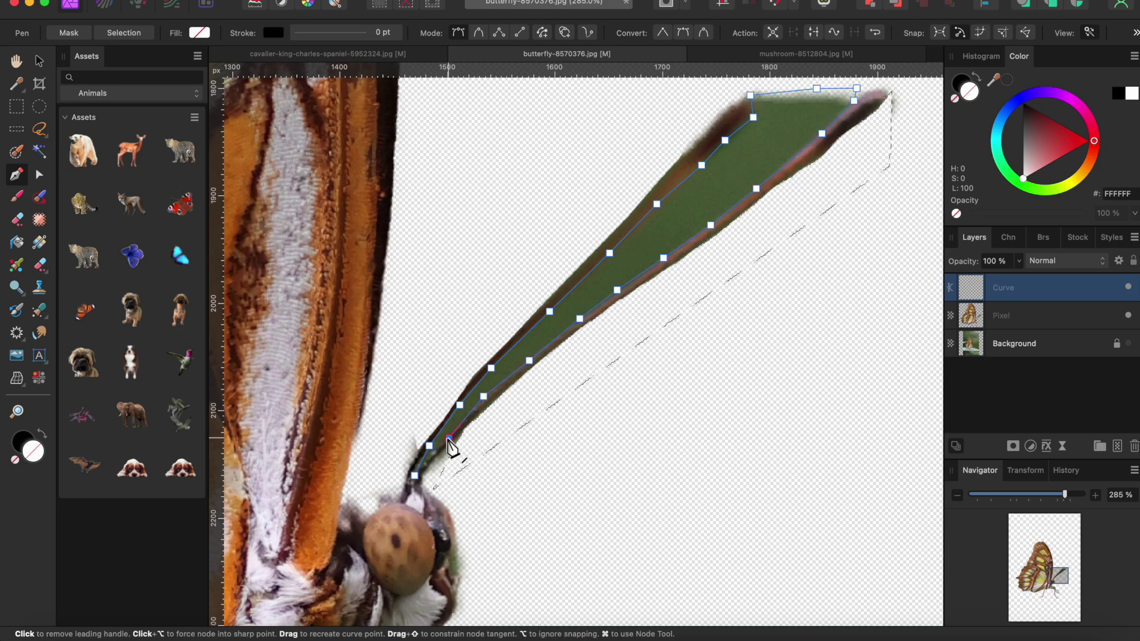
click(415, 476)
click(124, 33)
key(Delete)
Clear the leftover fringes beside the antenna tip and around the antenna bases with freehand selections
scroll(555, 296, down, 2)
key(l)
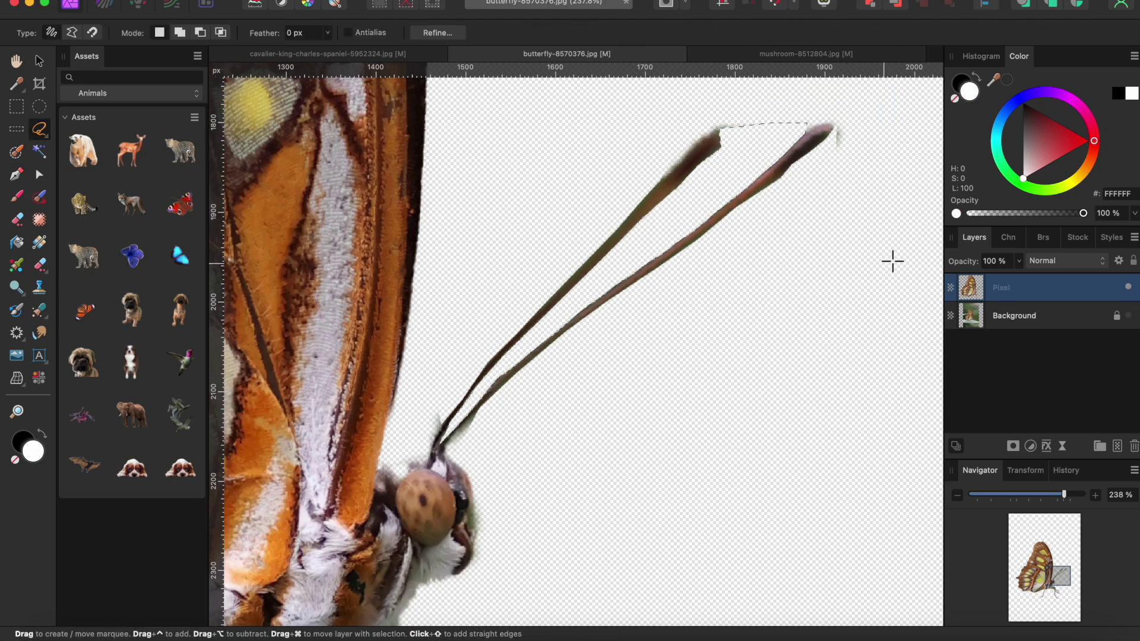
drag(884, 107, 877, 108)
scroll(461, 443, up, 5)
drag(443, 447, 466, 428)
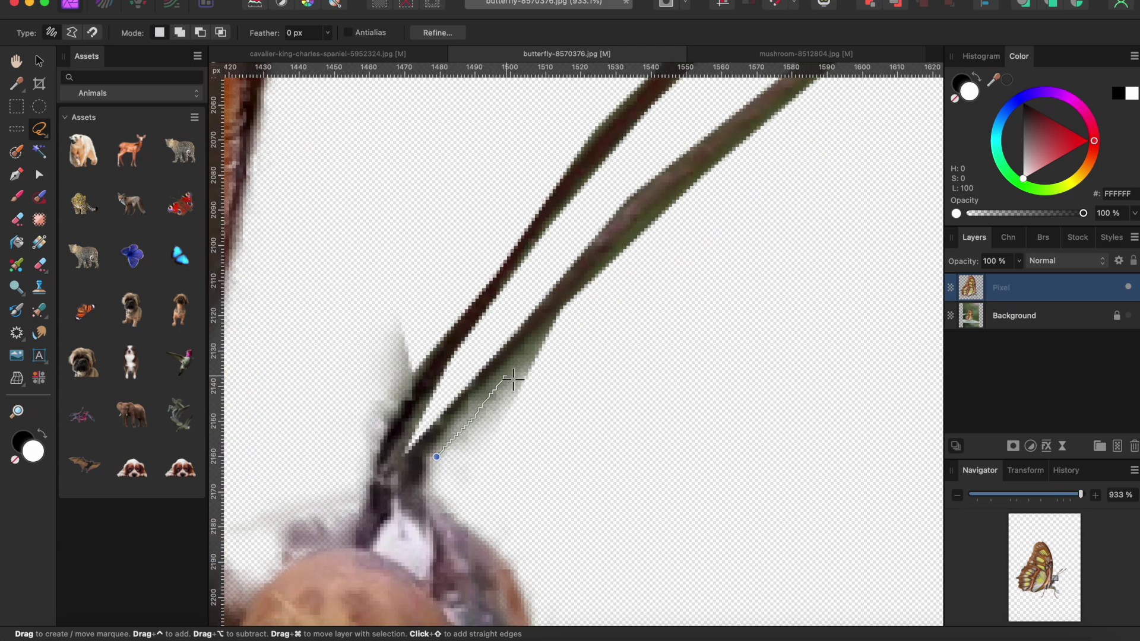
key(Delete)
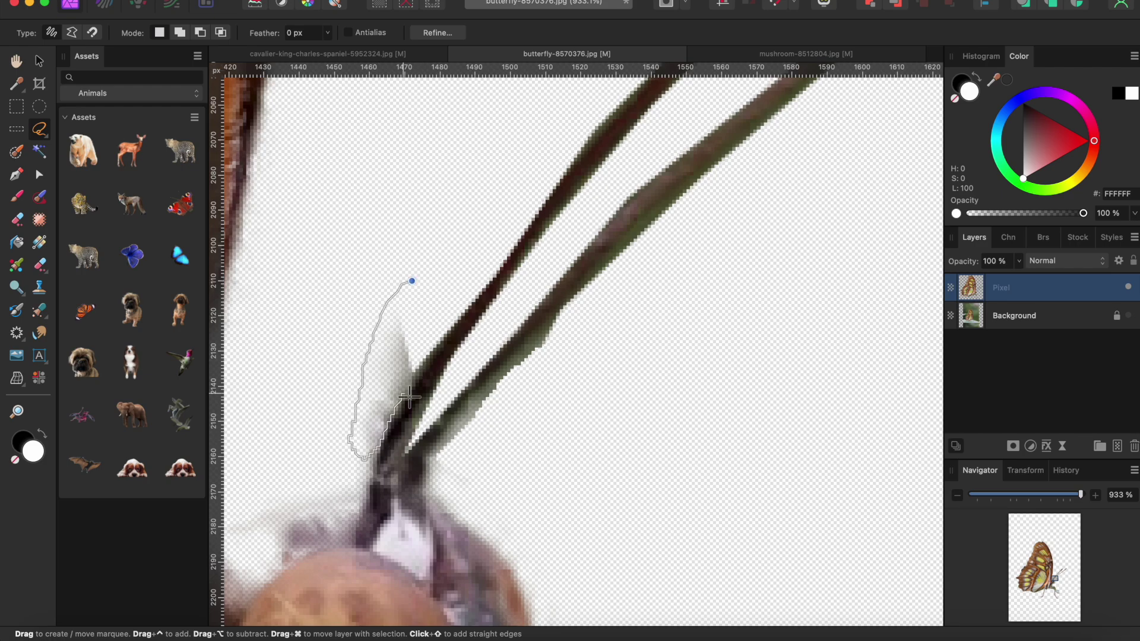
drag(409, 395, 419, 290)
Delete the green background between the butterfly's body and its bent front leg using freehand selections
scroll(432, 426, down, 5)
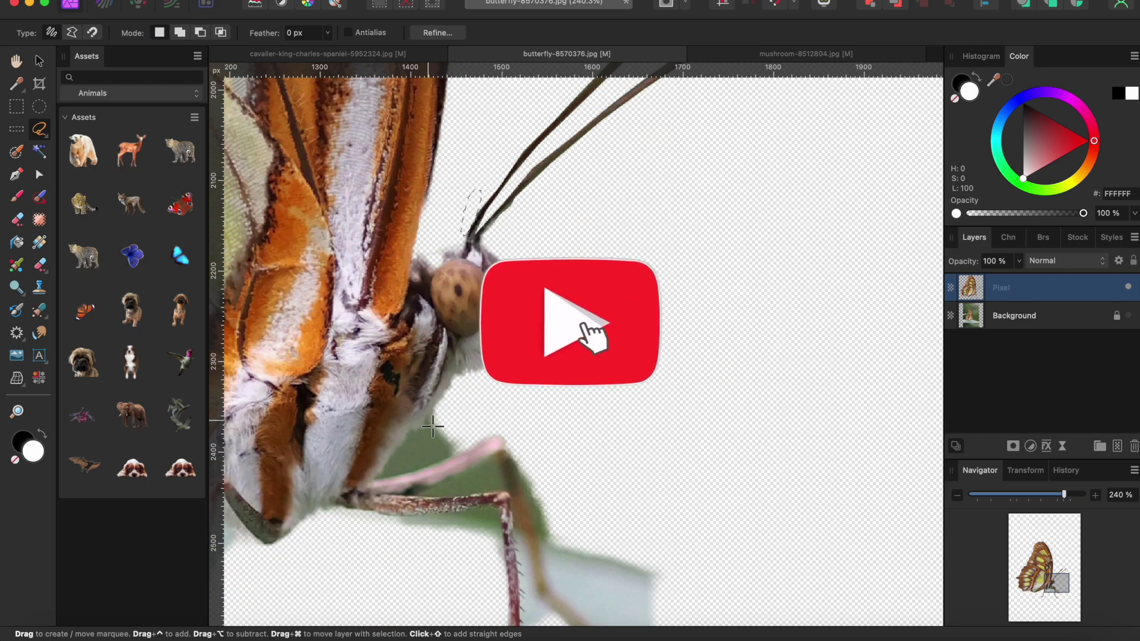
mouse_move(433, 427)
mouse_down()
mouse_move(381, 484)
mouse_move(470, 450)
mouse_move(444, 421)
mouse_up()
key(Delete)
mouse_move(416, 499)
mouse_down()
mouse_move(494, 464)
mouse_move(505, 479)
mouse_move(504, 498)
mouse_move(418, 498)
mouse_up()
key(Delete)
Delete the background patches outside and between the two front legs and beneath the upper leg segment
drag(526, 477, 557, 582)
scroll(552, 471, down, 3)
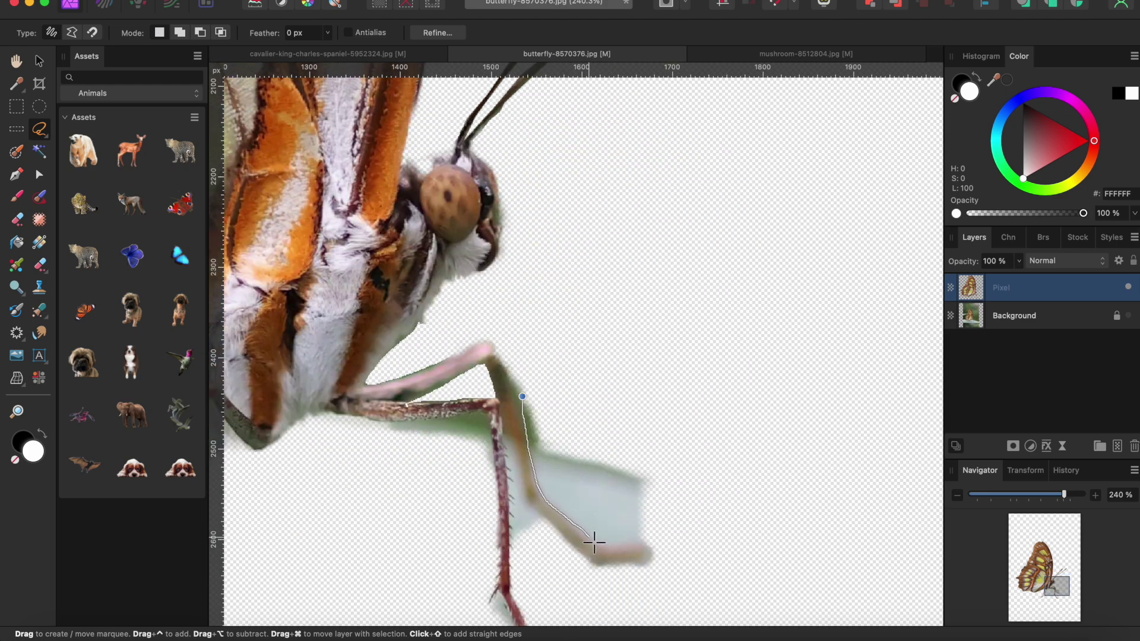
drag(530, 404, 523, 398)
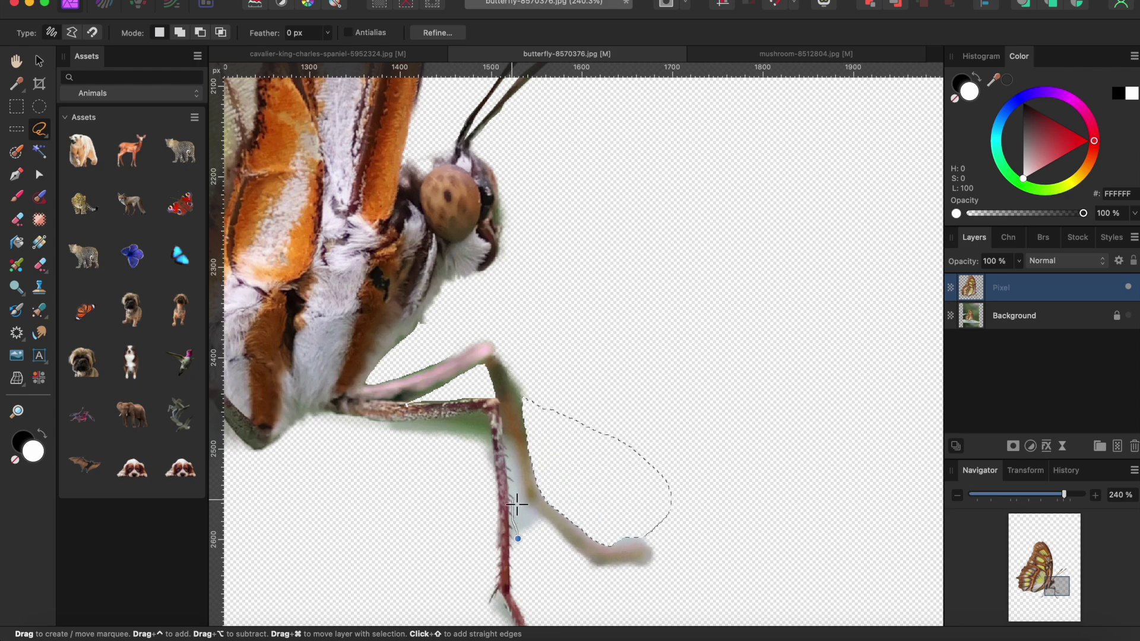
key(Delete)
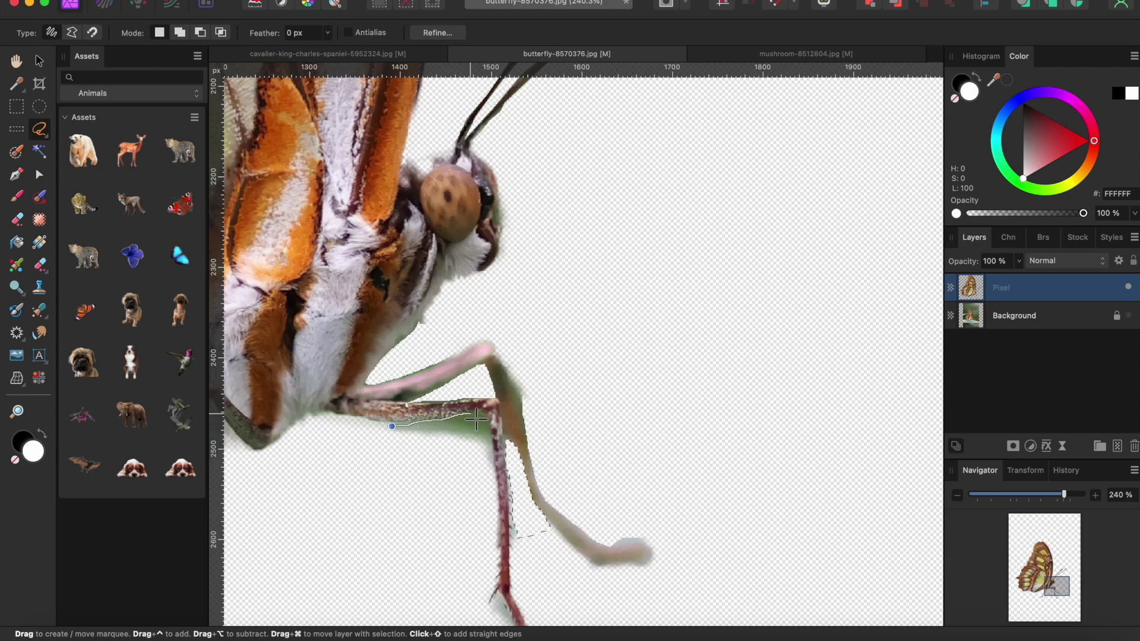
drag(397, 435, 391, 427)
key(Delete)
key(e)
key(x)
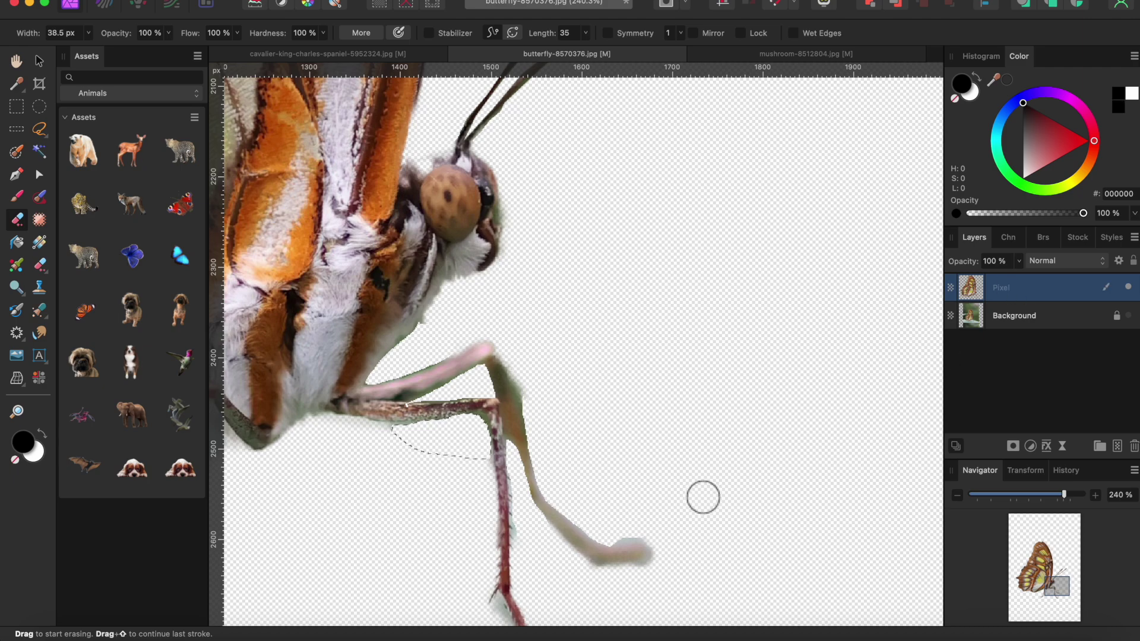
scroll(565, 353, left, 10)
key(l)
key(x)
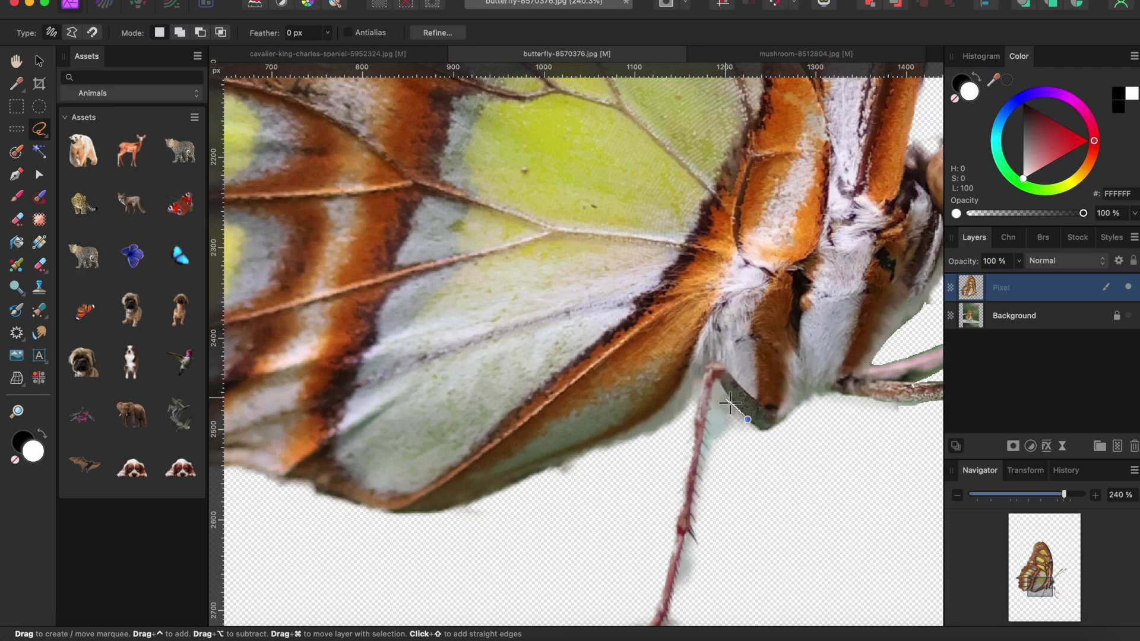
Remove the remaining background fringes around the butterfly's rear leg and along its wing edge with freehand selections
scroll(753, 426, down, 3)
drag(681, 453, 694, 460)
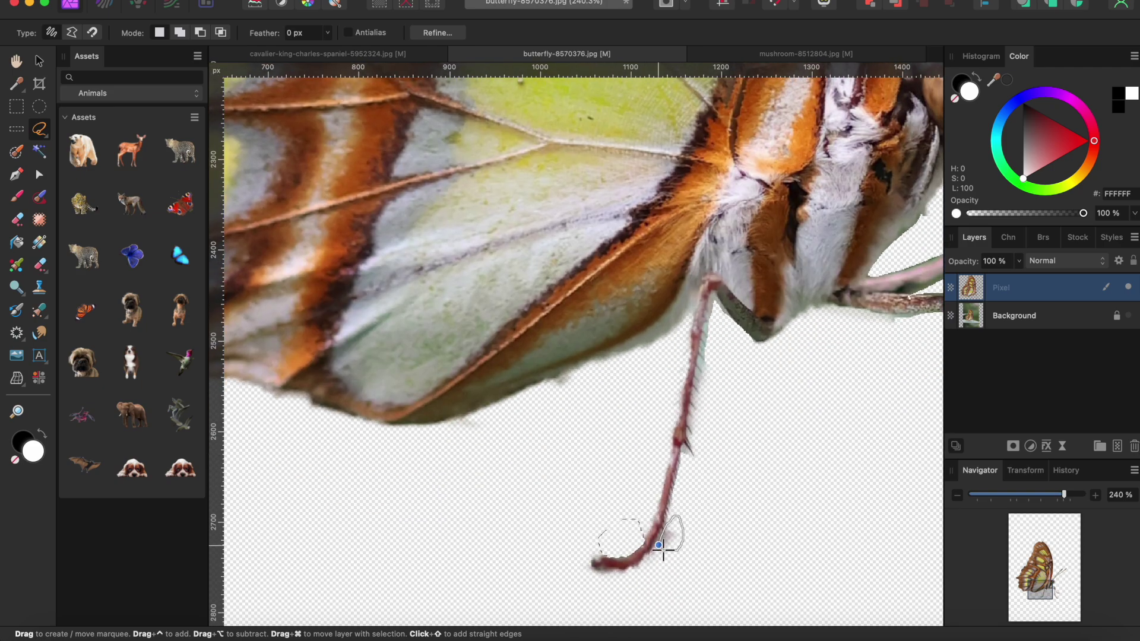
drag(663, 549, 664, 549)
scroll(606, 577, up, 3)
scroll(606, 577, left, 5)
mouse_move(602, 508)
mouse_down()
mouse_move(797, 429)
mouse_move(604, 532)
mouse_up()
scroll(587, 534, down, 10)
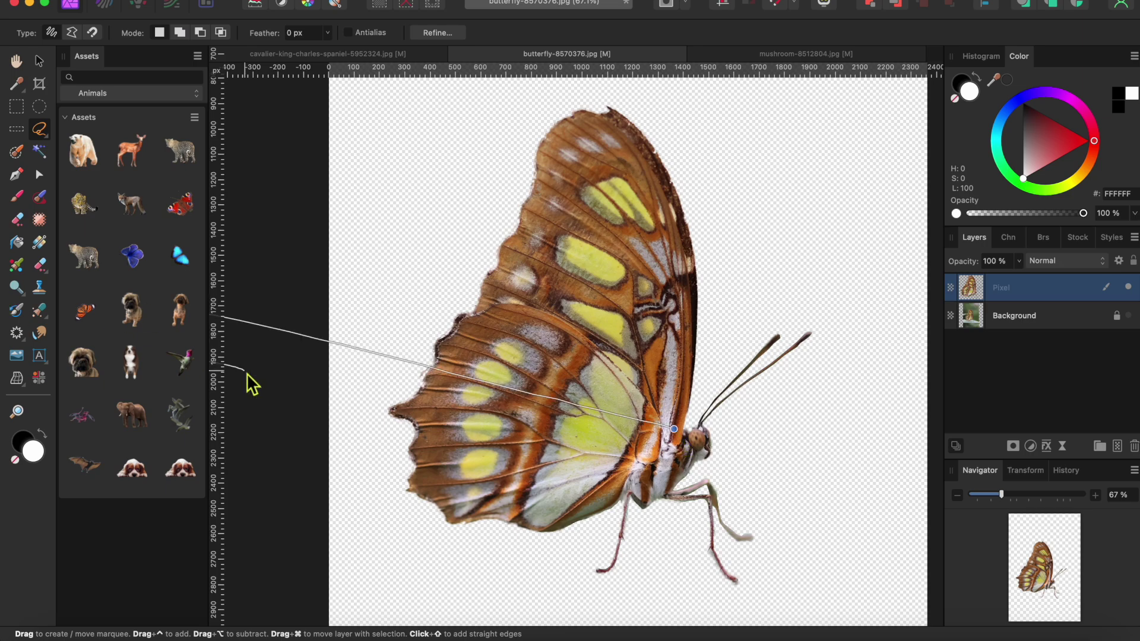
Add the cut-out butterfly to the Animals assets
click(39, 60)
drag(576, 344, 168, 295)
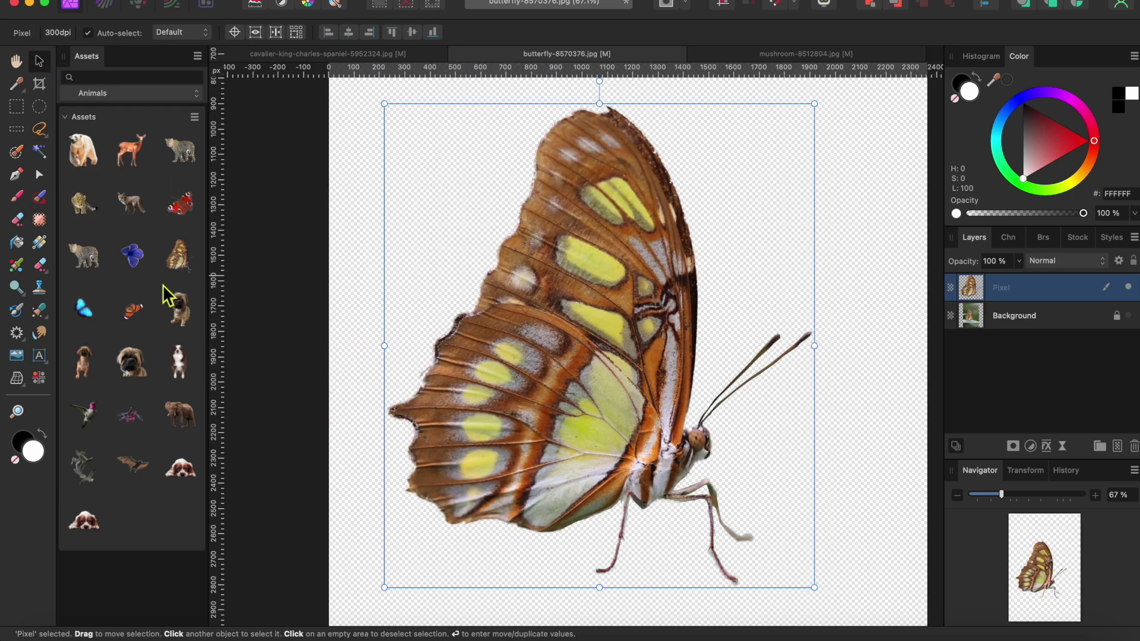
scroll(404, 291, down, 3)
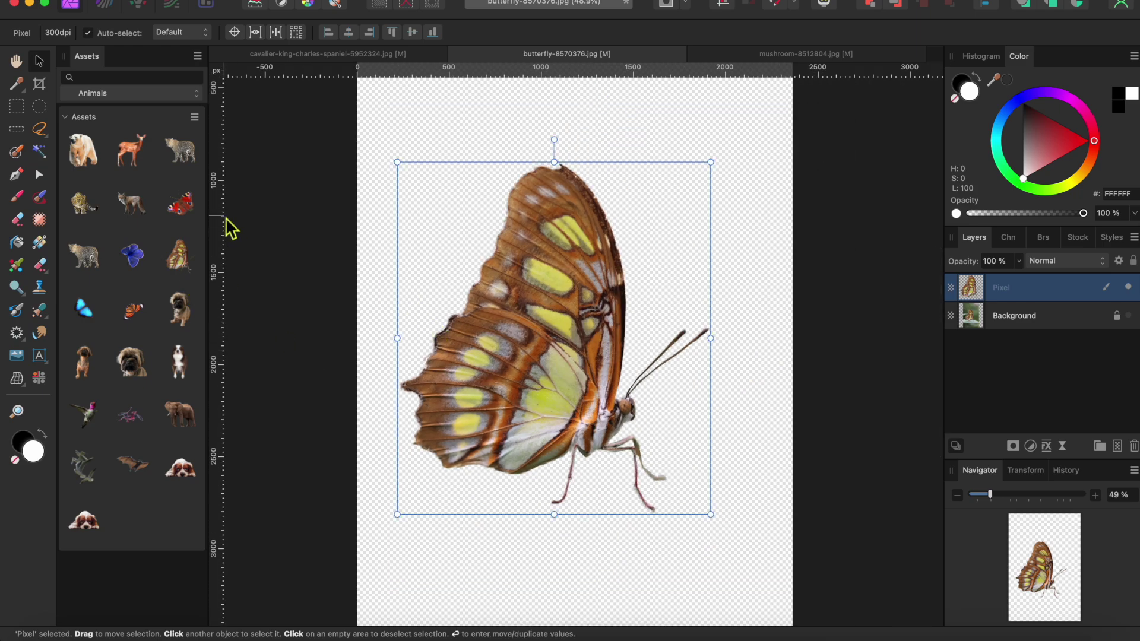
Switch to the mushroom photo, choose the Selection Brush and duplicate the Background layer
click(742, 55)
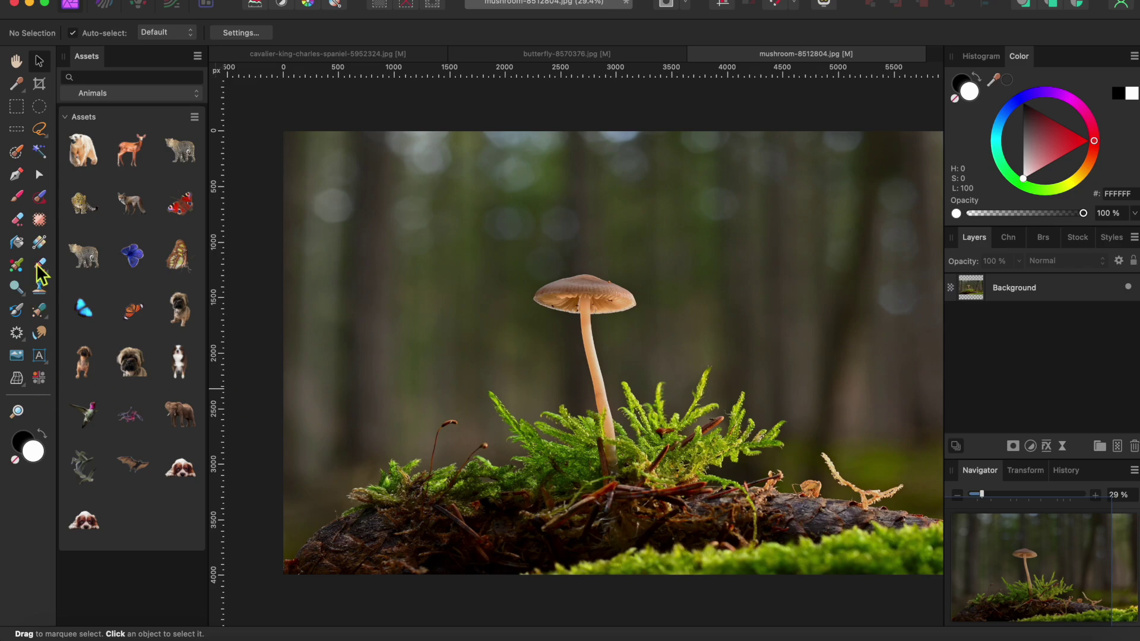
click(18, 160)
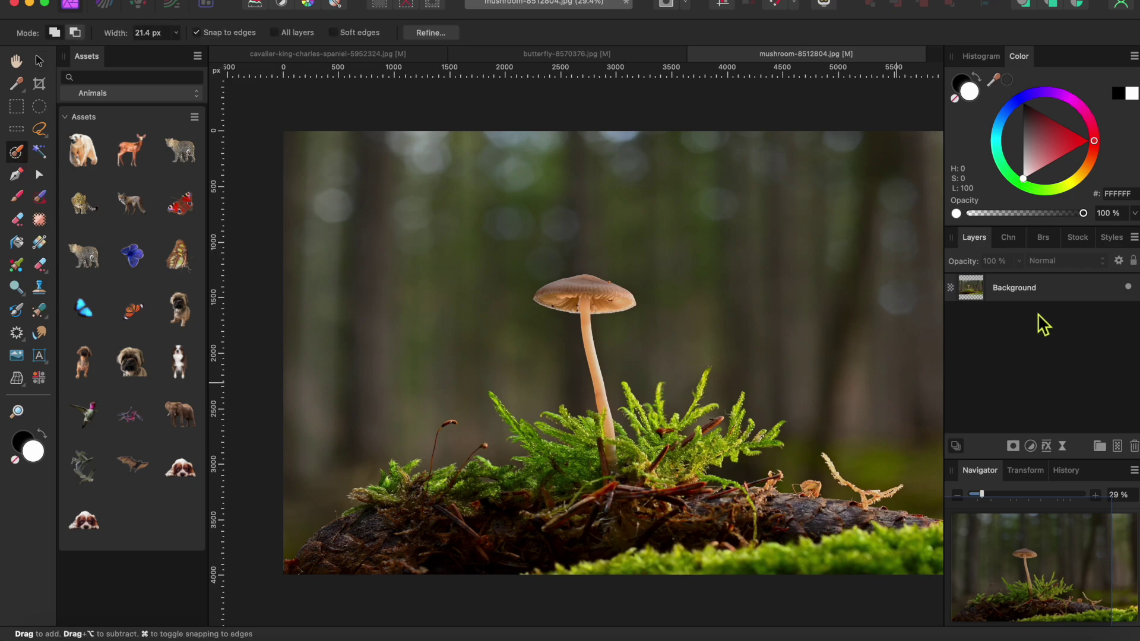
right_click(1028, 290)
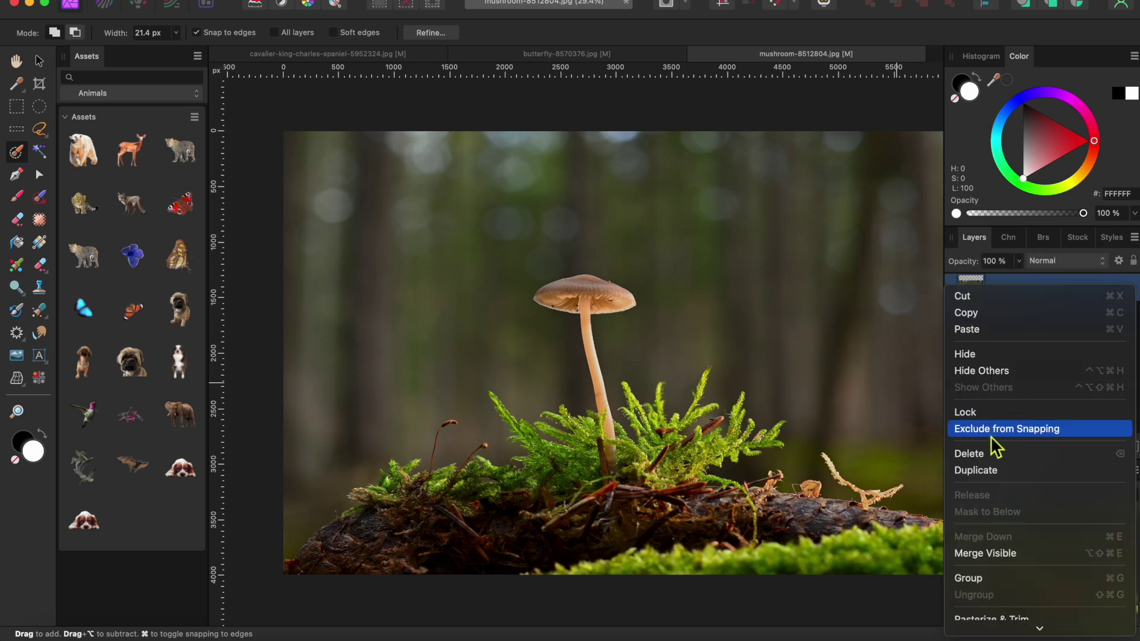
click(990, 470)
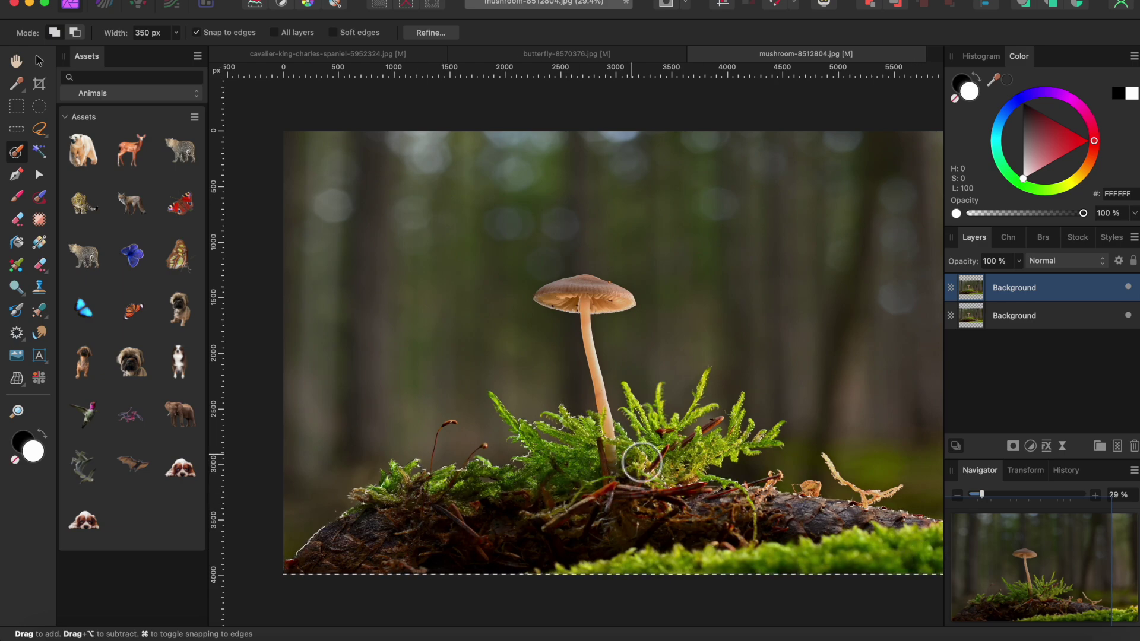
Add the moss and the mushroom's stem and cap to the selection, reducing the brush width to 95.4 px
mouse_move(683, 462)
mouse_down()
mouse_move(719, 436)
mouse_move(747, 443)
mouse_move(653, 450)
mouse_up()
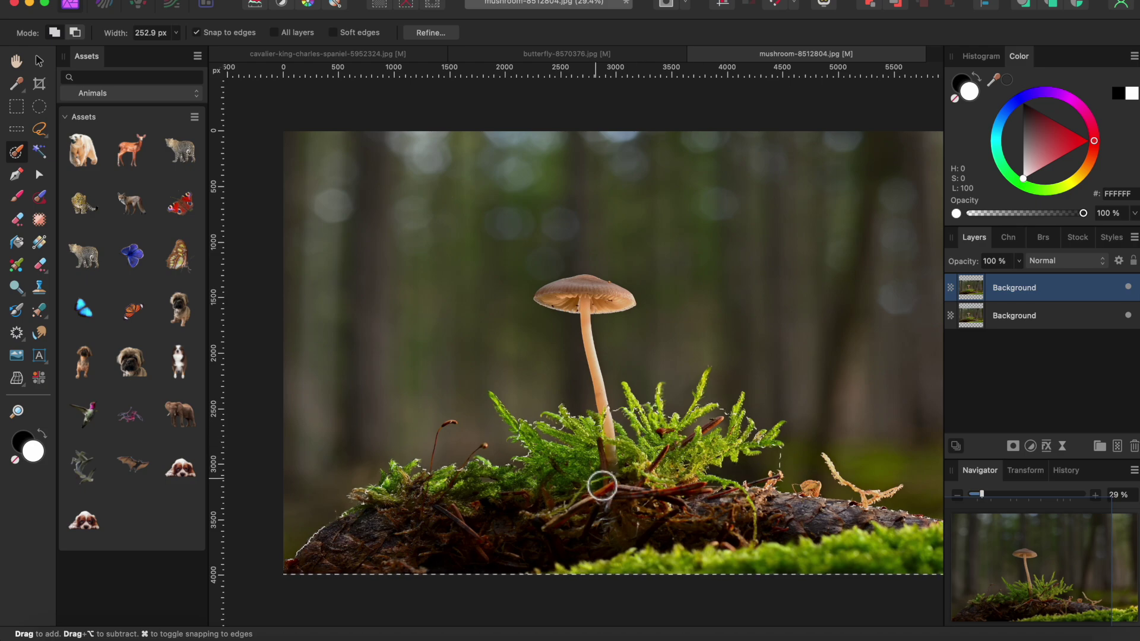
scroll(600, 482, up, 3)
scroll(600, 482, right, 2)
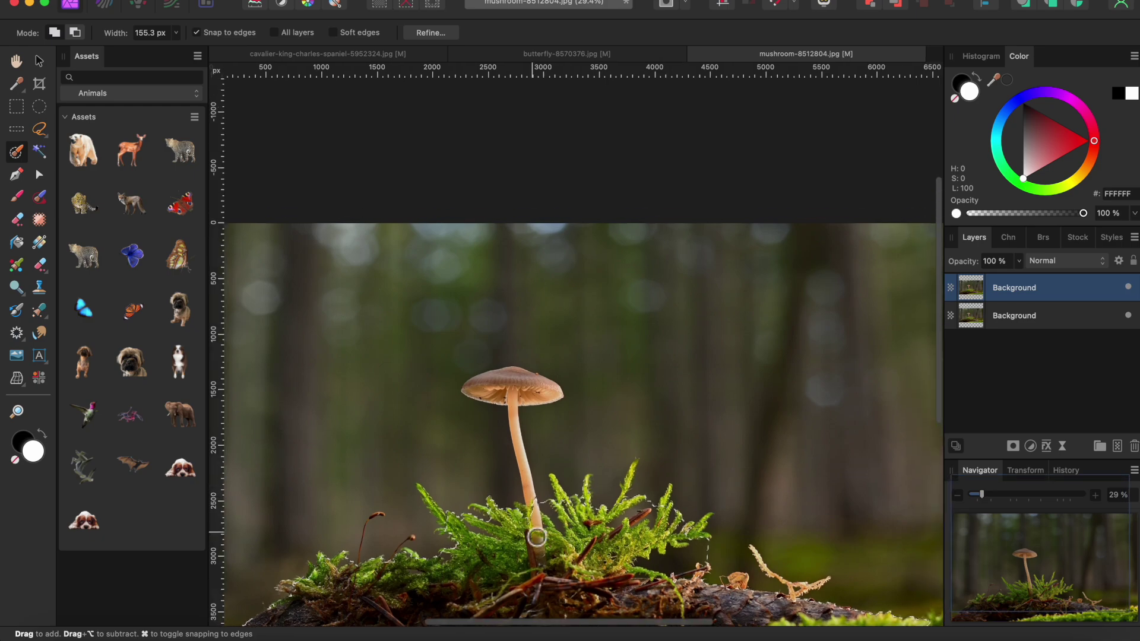
key(bracketleft)
key(bracketleft)
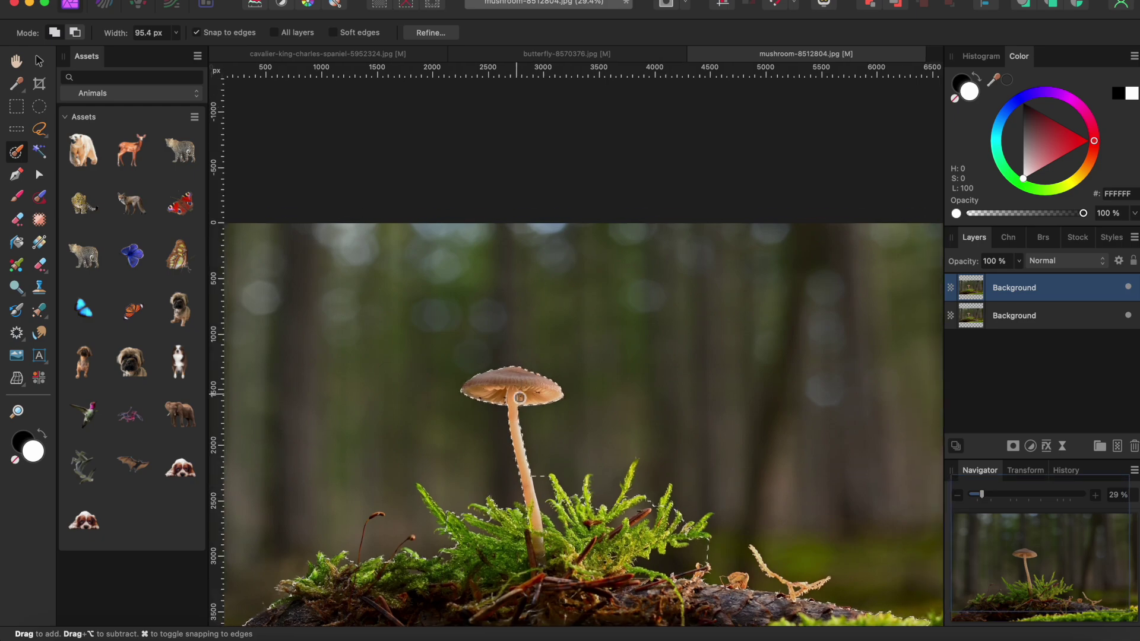
Extend the selection over the moss sprigs to the right of the mushroom's stem with a 58.6 px brush
scroll(520, 398, up, 3)
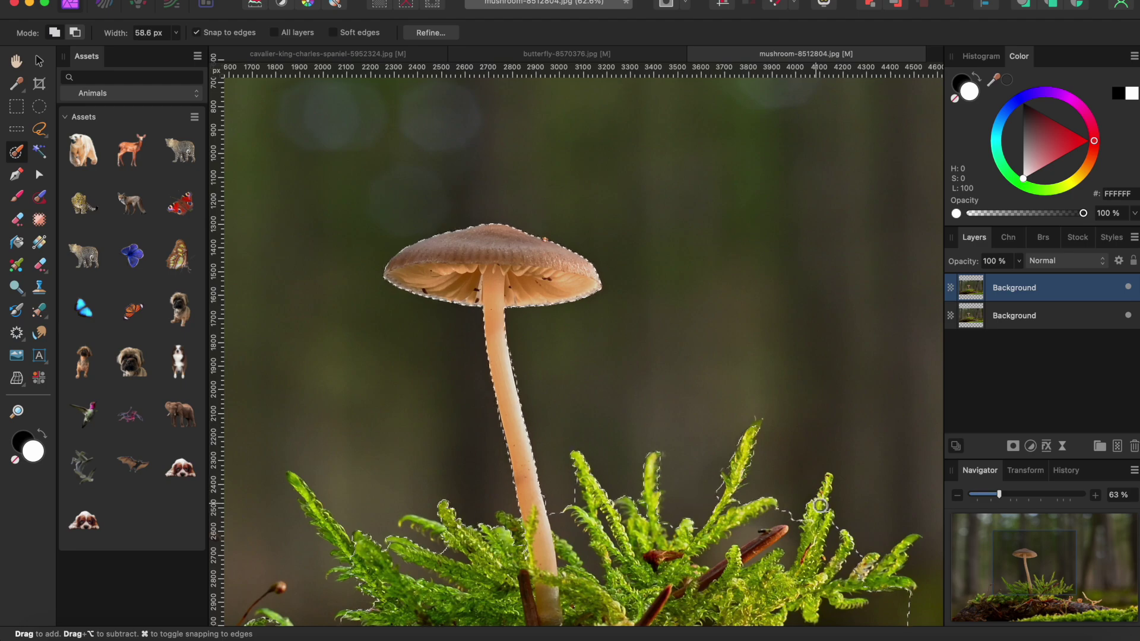
scroll(820, 505, down, 2)
scroll(820, 506, right, 1)
scroll(832, 562, down, 2)
scroll(832, 562, right, 1)
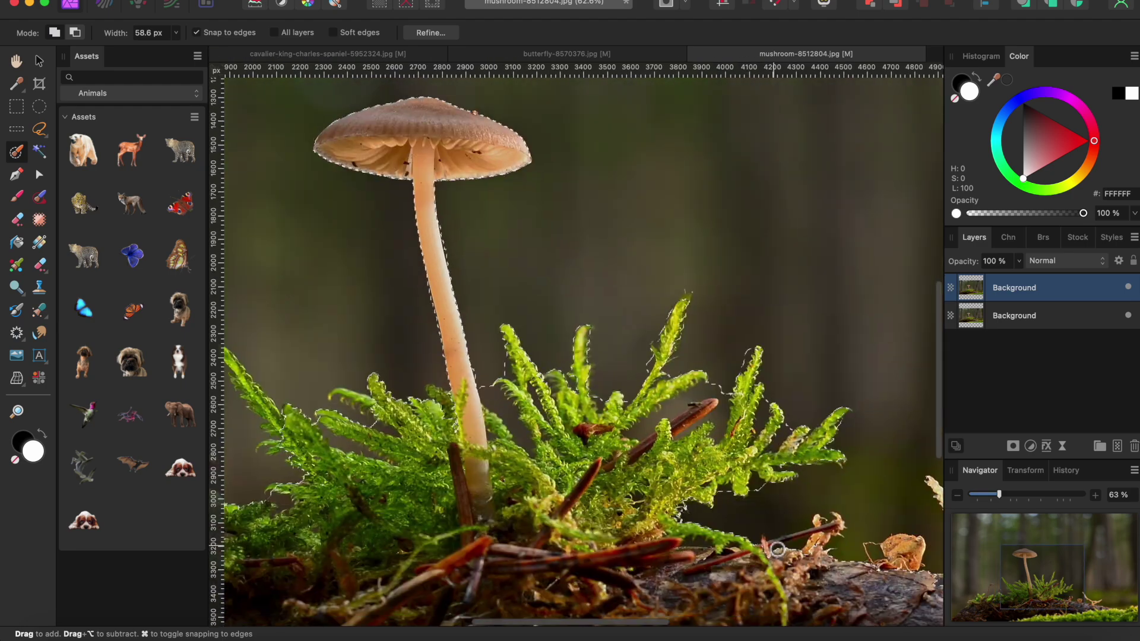
scroll(778, 549, down, 3)
scroll(777, 549, right, 2)
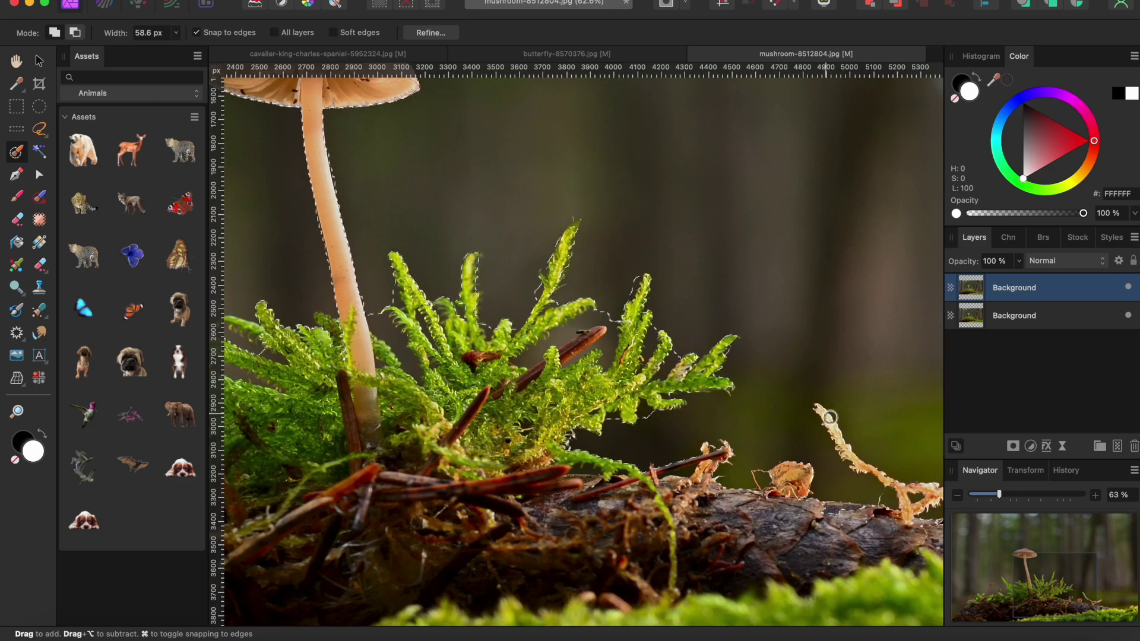
scroll(830, 418, right, 2)
scroll(436, 445, left, 6)
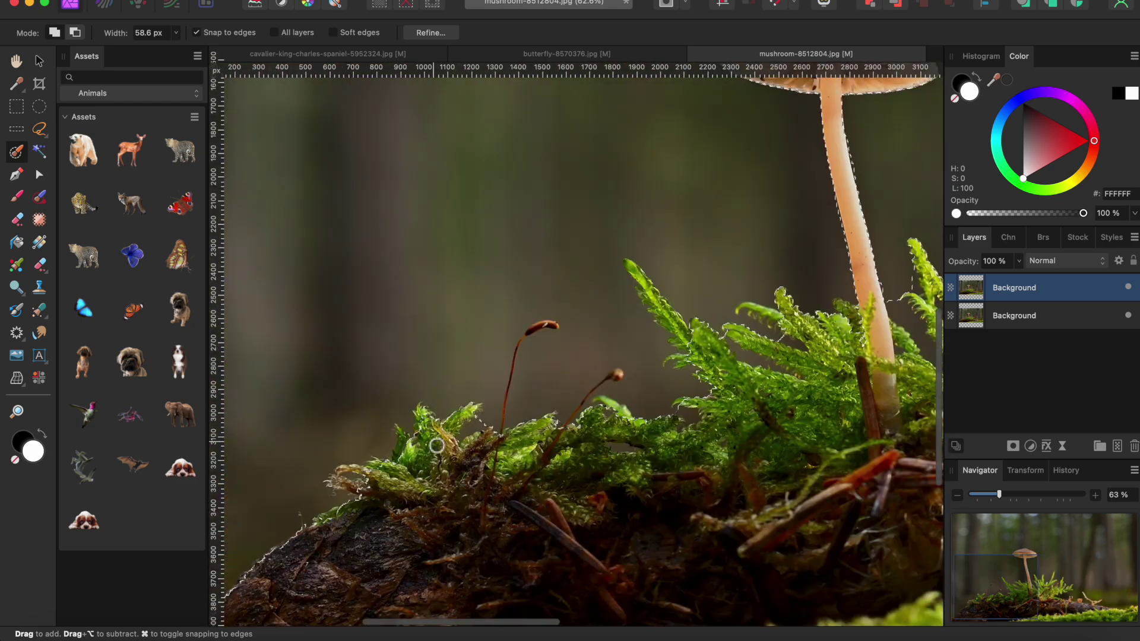
Add the two thin reddish stalks growing from the moss, including their tips, to the selection with an 8.3 px brush
scroll(496, 438, up, 5)
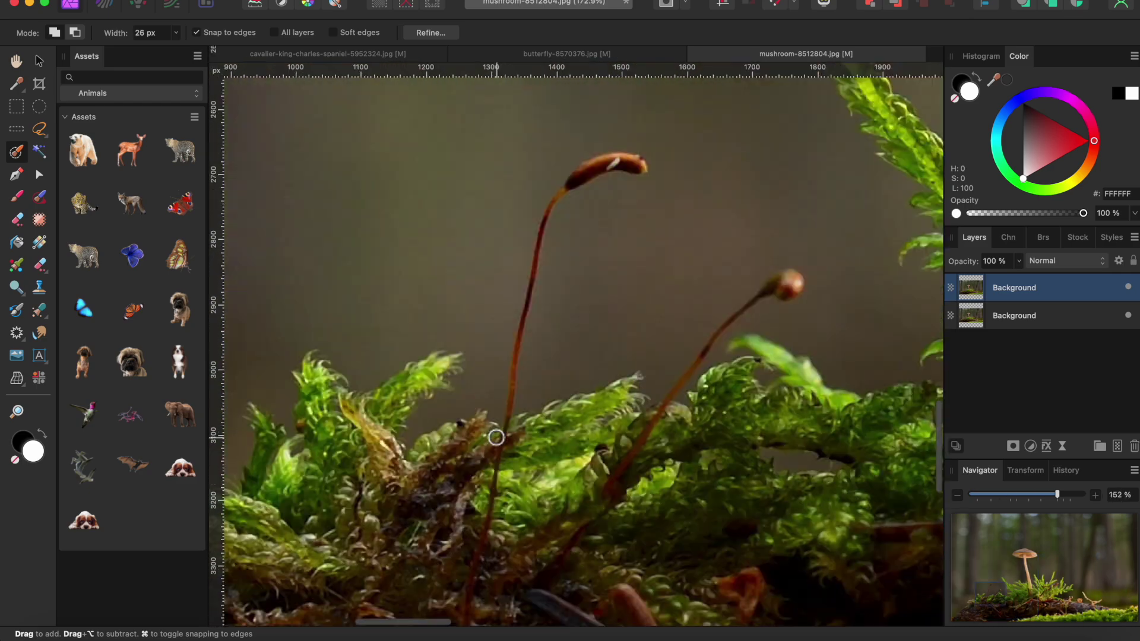
scroll(496, 438, up, 3)
scroll(527, 384, up, 5)
key(bracketleft)
key(bracketleft)
key(bracketleft)
key(bracketleft)
scroll(524, 382, down, 4)
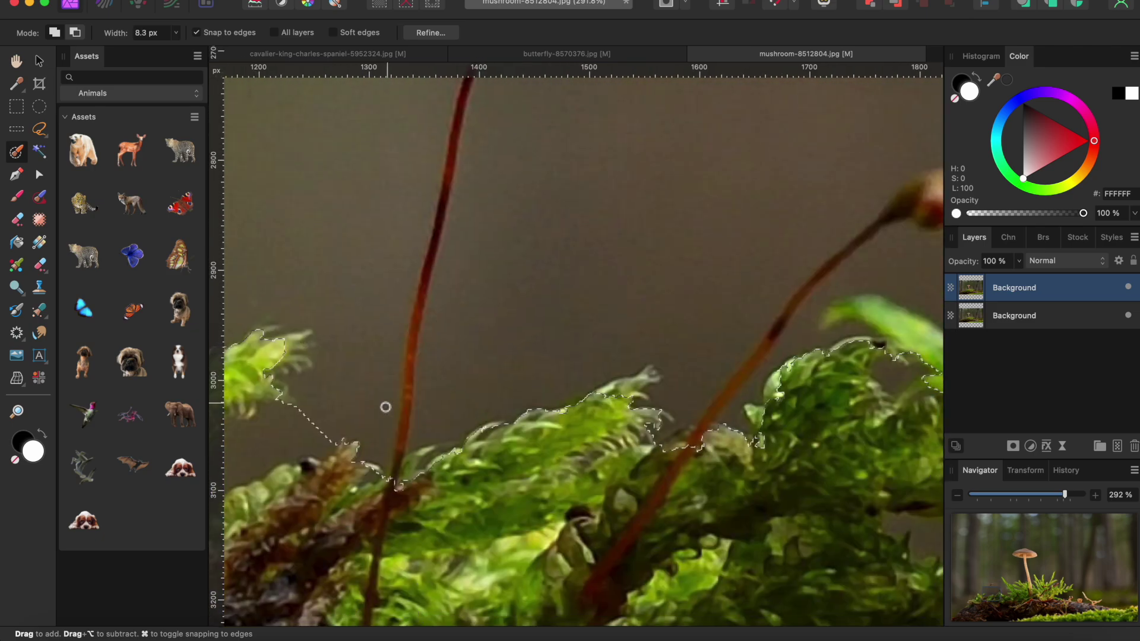
drag(397, 465, 443, 179)
scroll(436, 208, up, 3)
scroll(479, 141, up, 1)
mouse_move(418, 292)
mouse_down()
mouse_move(479, 143)
mouse_move(574, 110)
mouse_move(613, 125)
mouse_up()
scroll(613, 126, down, 2)
scroll(614, 126, right, 2)
mouse_move(803, 293)
mouse_down()
mouse_move(734, 310)
mouse_move(647, 387)
mouse_move(576, 489)
mouse_up()
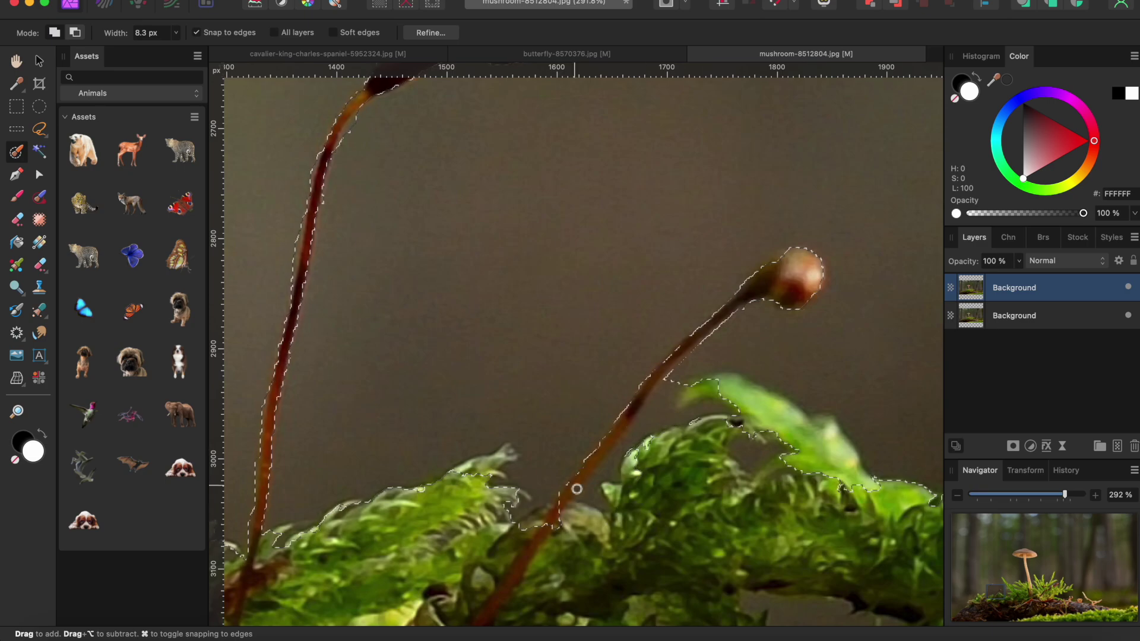
Refine the selection edge around the moss leaves and the long sprig beside the shorter stalk
scroll(606, 307, down, 3)
scroll(606, 307, right, 3)
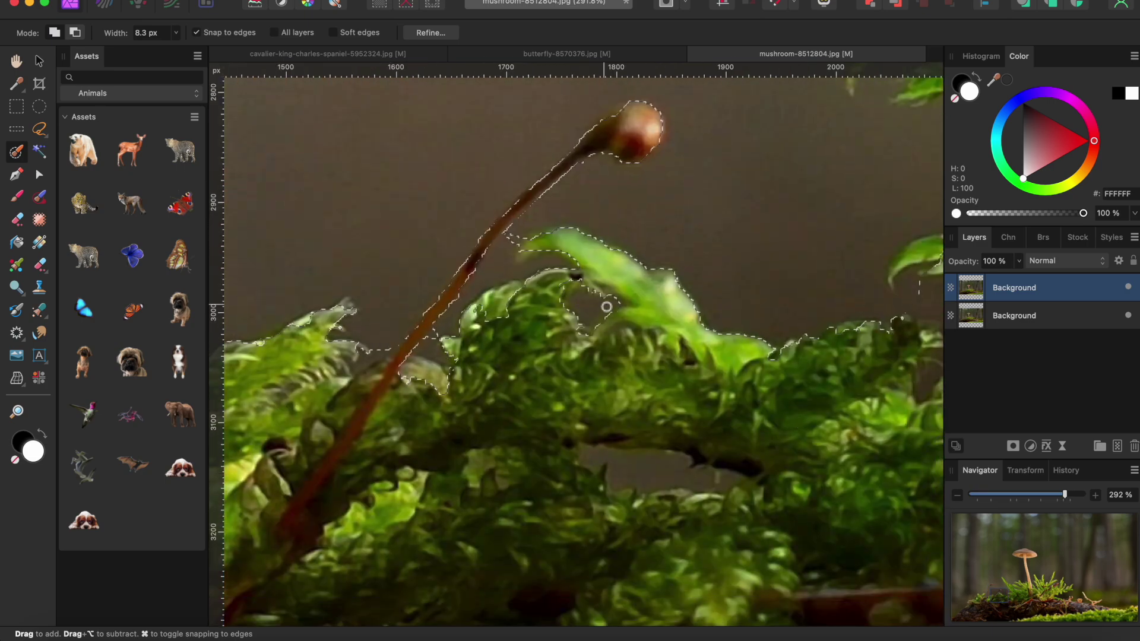
scroll(606, 307, right, 8)
scroll(442, 362, up, 3)
scroll(443, 362, left, 2)
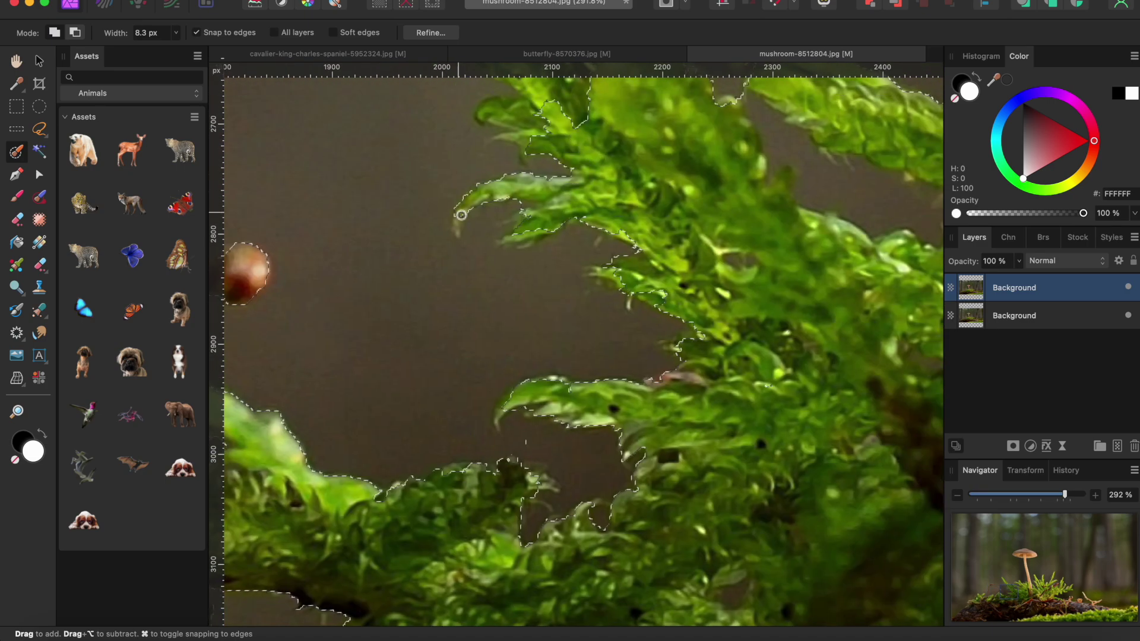
scroll(461, 215, up, 5)
scroll(461, 215, left, 2)
scroll(491, 249, up, 5)
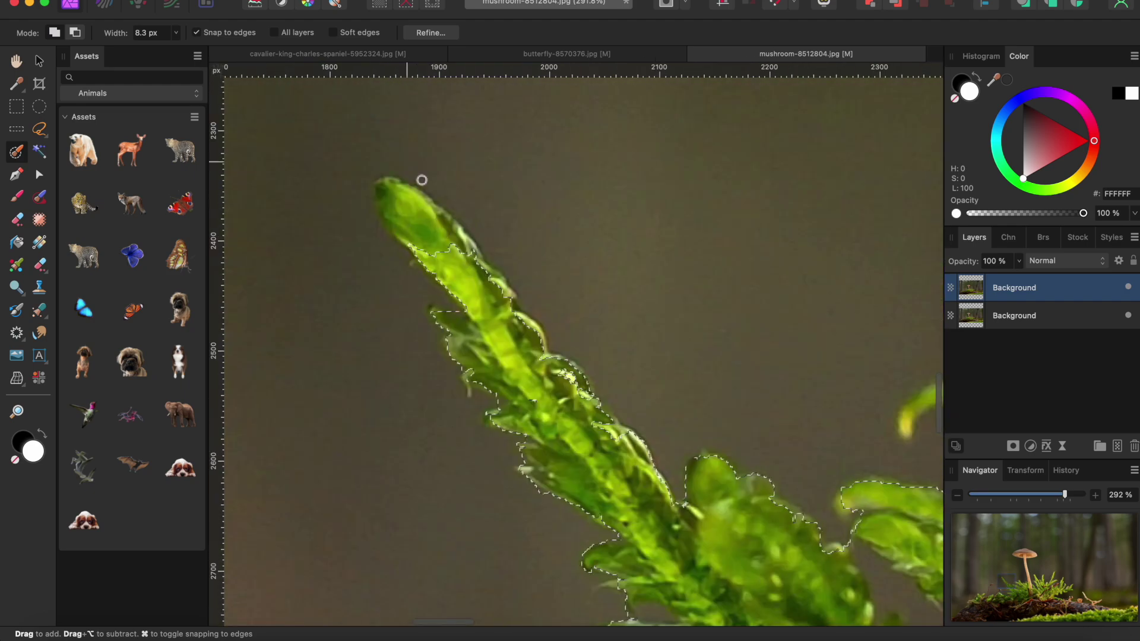
scroll(492, 351, down, 5)
Reduce the brush width to 6 px and subtract the background gaps between the moss sprigs left of the stem
key(bracketleft)
key(bracketleft)
scroll(665, 380, up, 8)
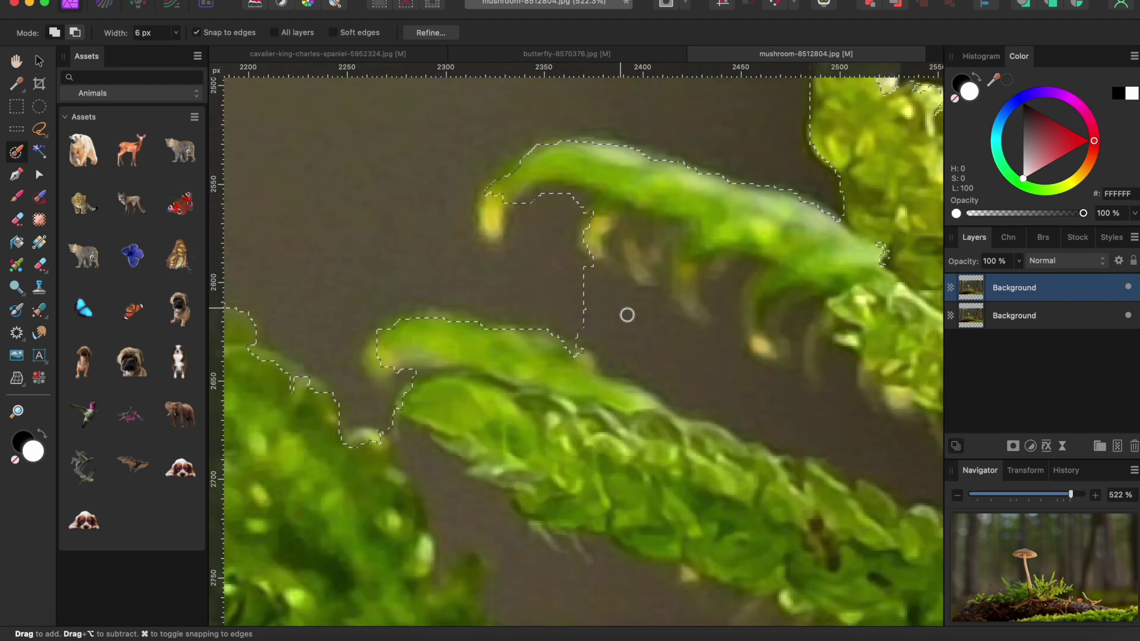
scroll(627, 315, right, 2)
scroll(627, 315, down, 1)
mouse_move(627, 315)
mouse_down()
mouse_move(833, 434)
mouse_move(718, 428)
mouse_move(620, 343)
mouse_move(806, 400)
mouse_move(752, 342)
mouse_up()
scroll(529, 247, down, 3)
scroll(529, 247, right, 1)
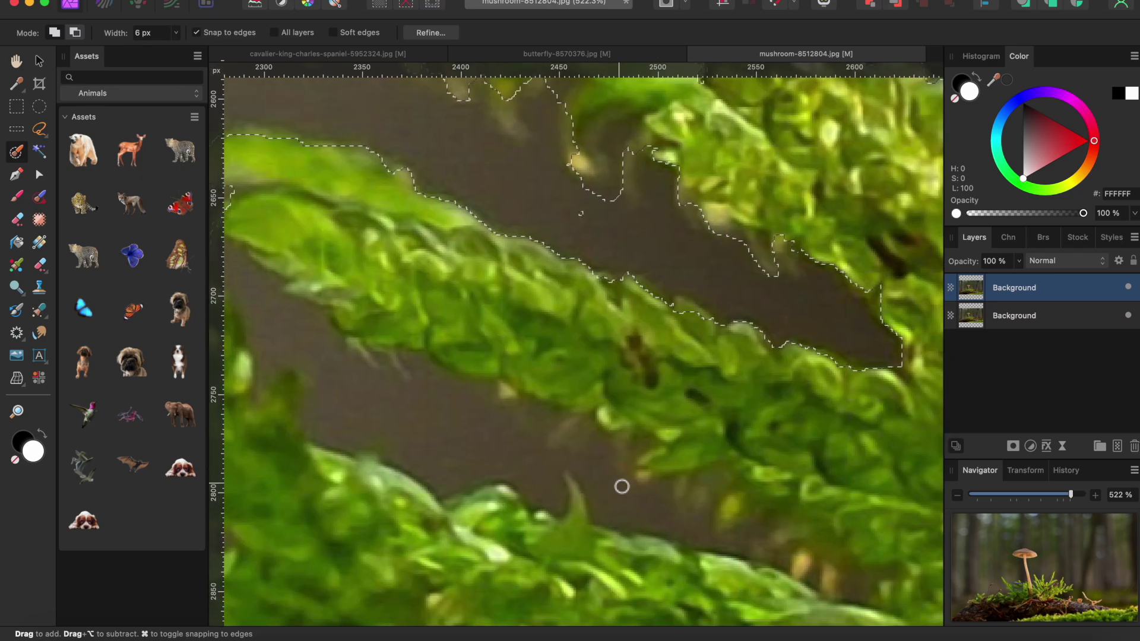
drag(622, 486, 409, 422)
Subtract the background gaps between the stem and the neighbouring moss sprigs to its right from the selection
scroll(410, 422, down, 6)
scroll(767, 397, down, 2)
scroll(812, 358, up, 5)
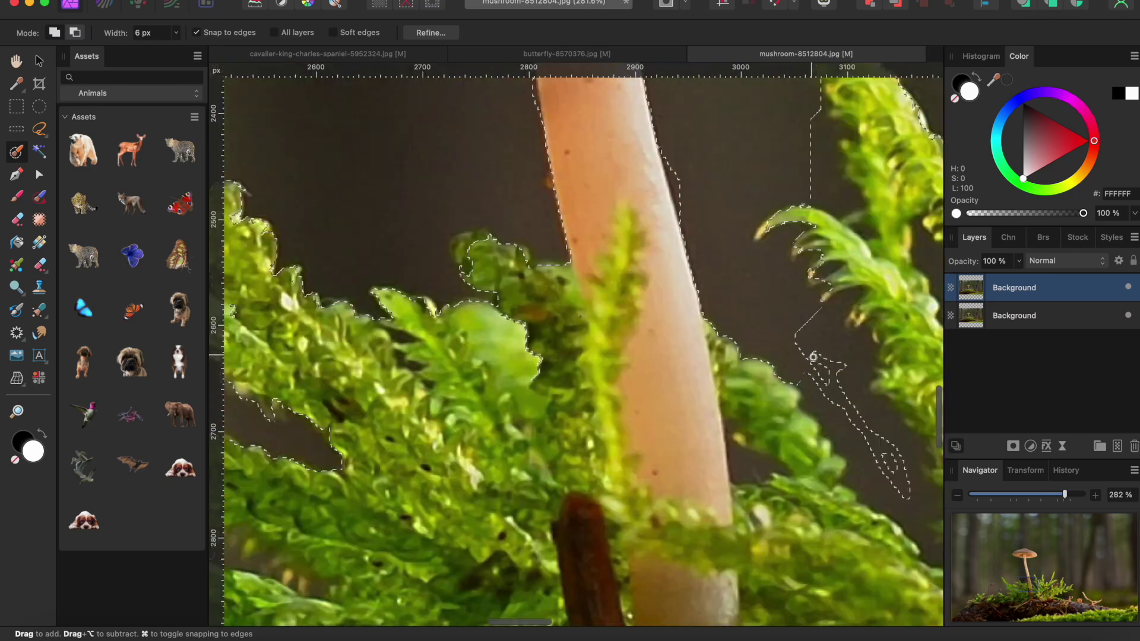
scroll(813, 357, right, 1)
drag(763, 350, 796, 448)
scroll(796, 448, up, 1)
mouse_move(749, 145)
mouse_down()
mouse_move(745, 211)
mouse_move(776, 215)
mouse_up()
drag(600, 172, 610, 226)
scroll(610, 226, right, 2)
drag(749, 249, 761, 298)
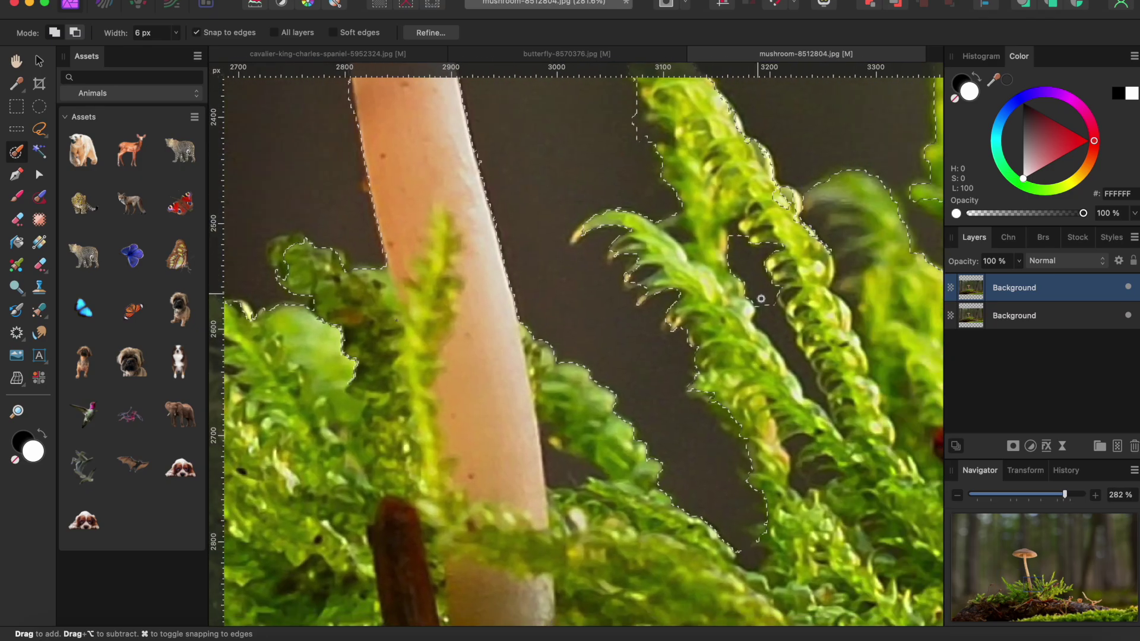
Refine the selection around the brown twig and the moss sprigs farther to the right
scroll(760, 299, right, 12)
mouse_move(369, 470)
mouse_down()
mouse_move(437, 417)
mouse_move(426, 485)
mouse_move(409, 463)
mouse_move(487, 420)
mouse_move(575, 307)
mouse_move(523, 378)
mouse_move(565, 375)
mouse_move(601, 317)
mouse_move(641, 334)
mouse_move(793, 305)
mouse_move(803, 398)
mouse_move(807, 341)
mouse_move(641, 450)
mouse_move(785, 336)
mouse_move(783, 463)
mouse_up()
scroll(772, 356, right, 5)
mouse_move(689, 205)
mouse_down()
mouse_move(784, 330)
mouse_move(756, 421)
mouse_move(767, 319)
mouse_up()
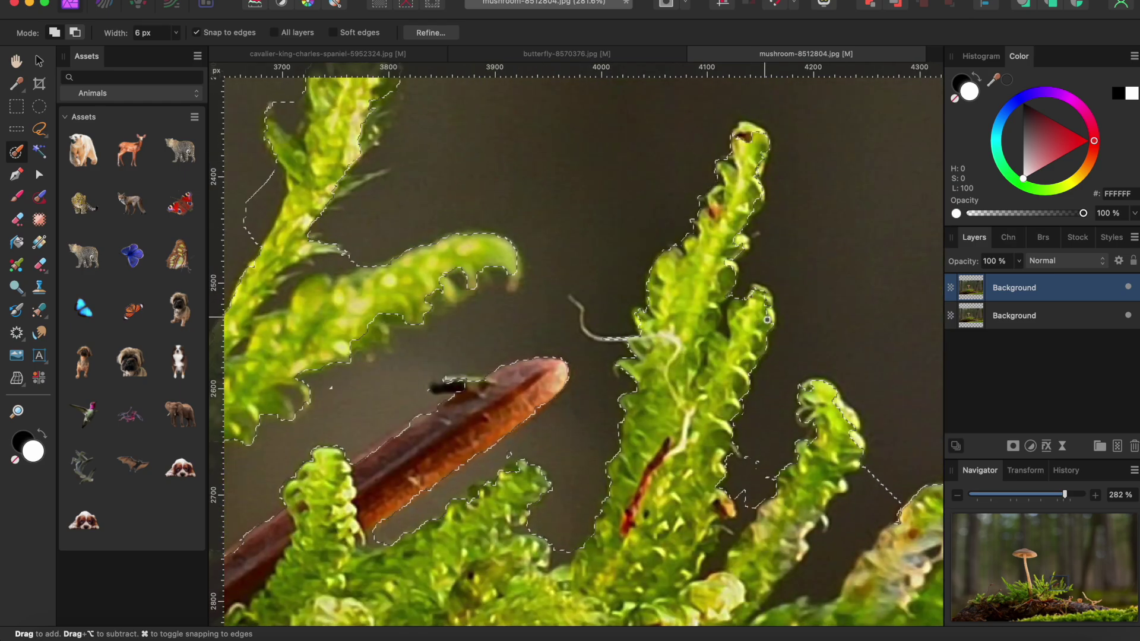
scroll(767, 319, right, 5)
Copy and paste the selected mushroom scene onto its own layer and hide the photo layers beneath it
scroll(677, 439, down, 10)
click(169, 2)
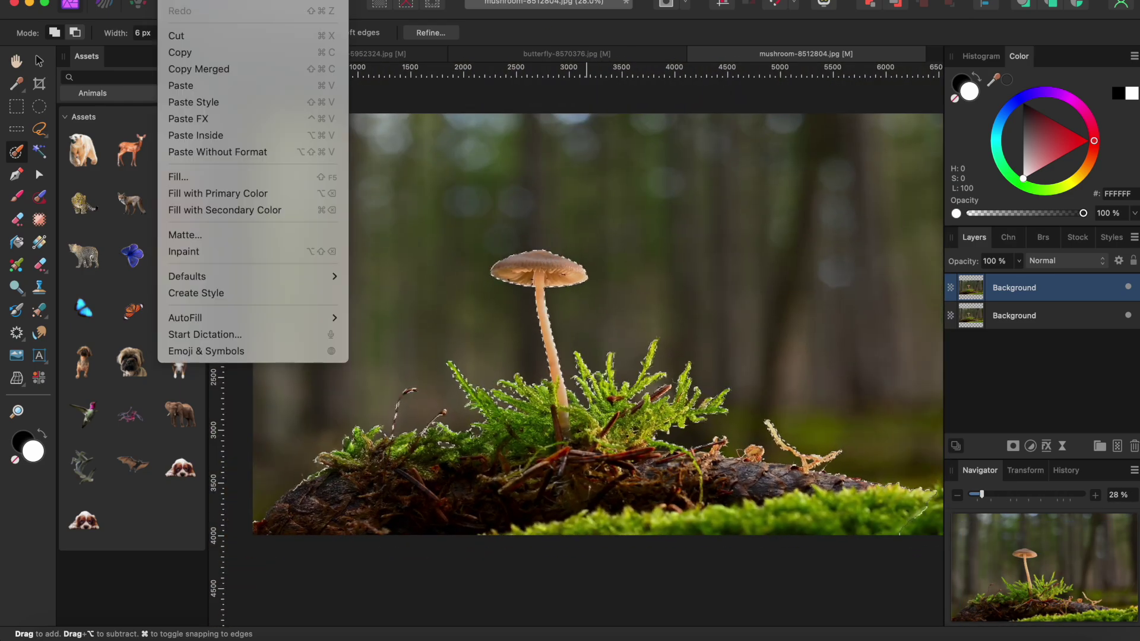
click(178, 52)
click(169, 1)
click(171, 89)
scroll(675, 386, down, 4)
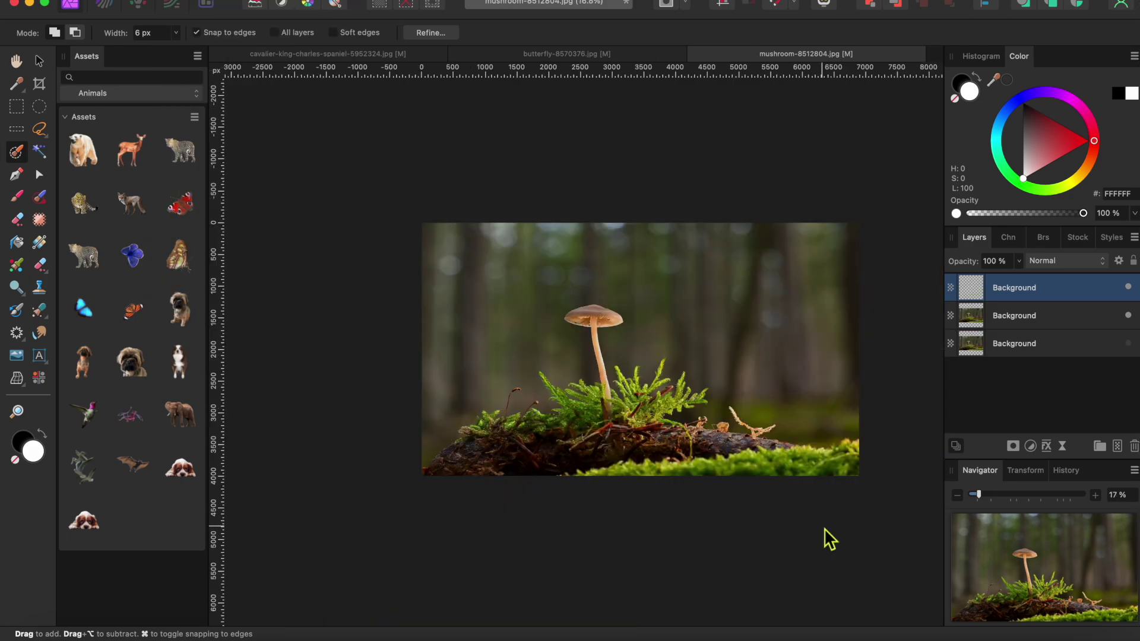
click(1128, 315)
Remove the dark background fringe along the right edge of the mushroom's stem with the Freehand Selection tool
scroll(647, 292, up, 5)
scroll(648, 292, up, 2)
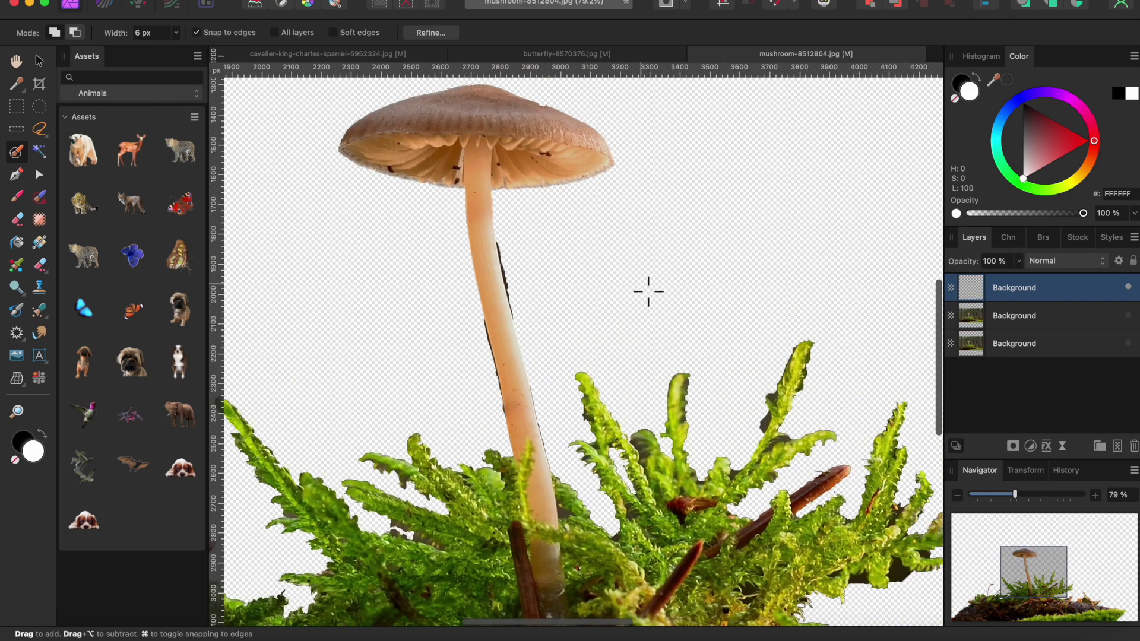
scroll(648, 291, right, 2)
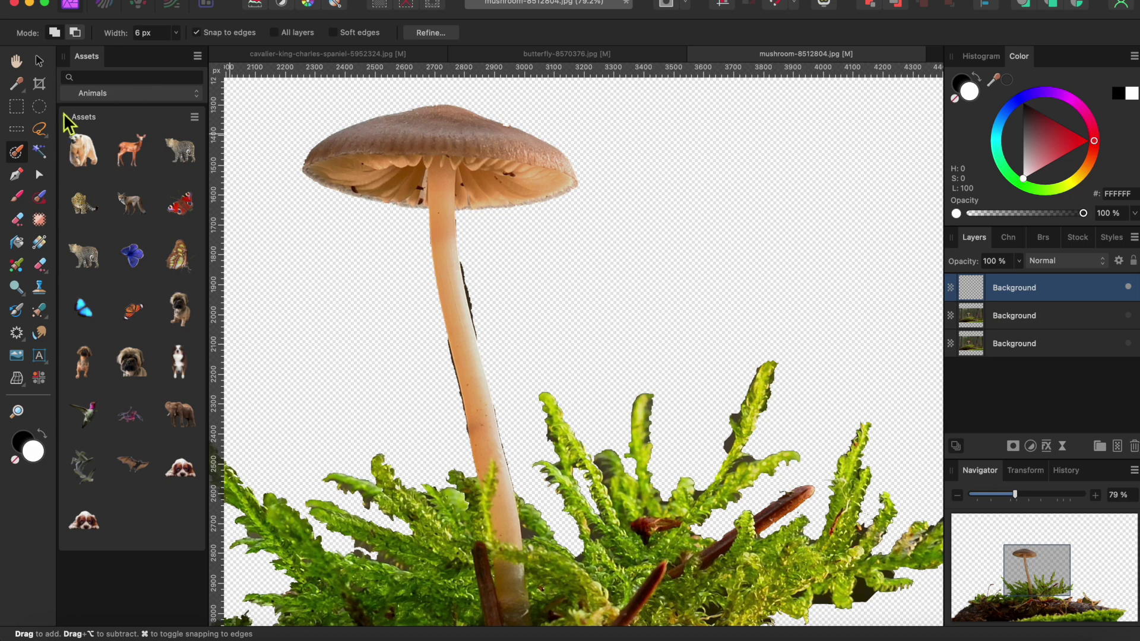
click(39, 129)
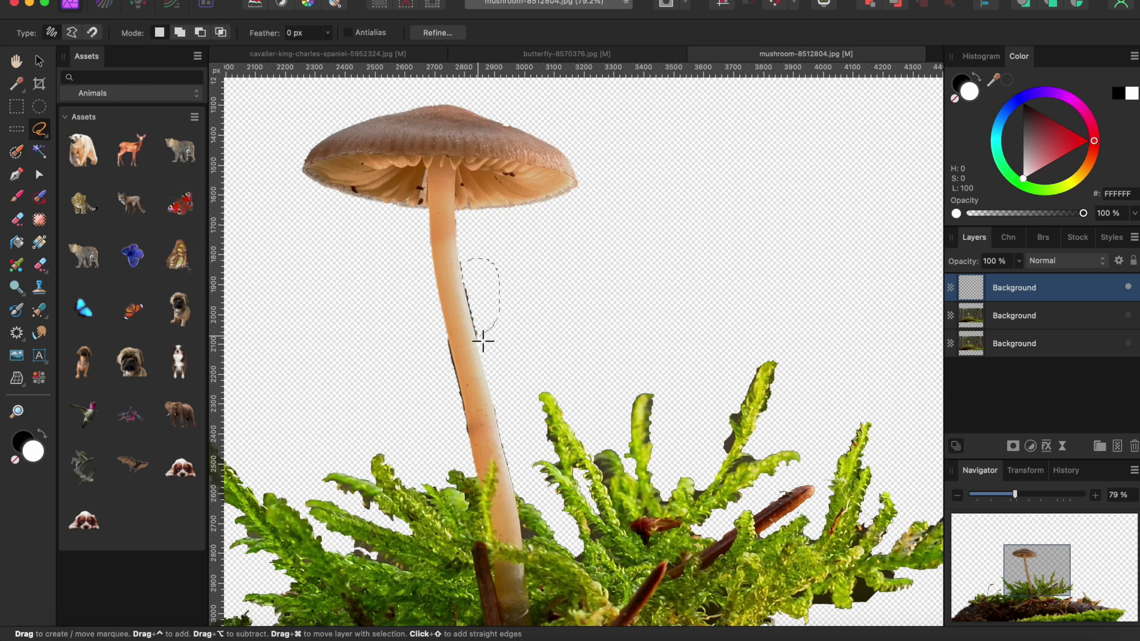
scroll(472, 280, up, 4)
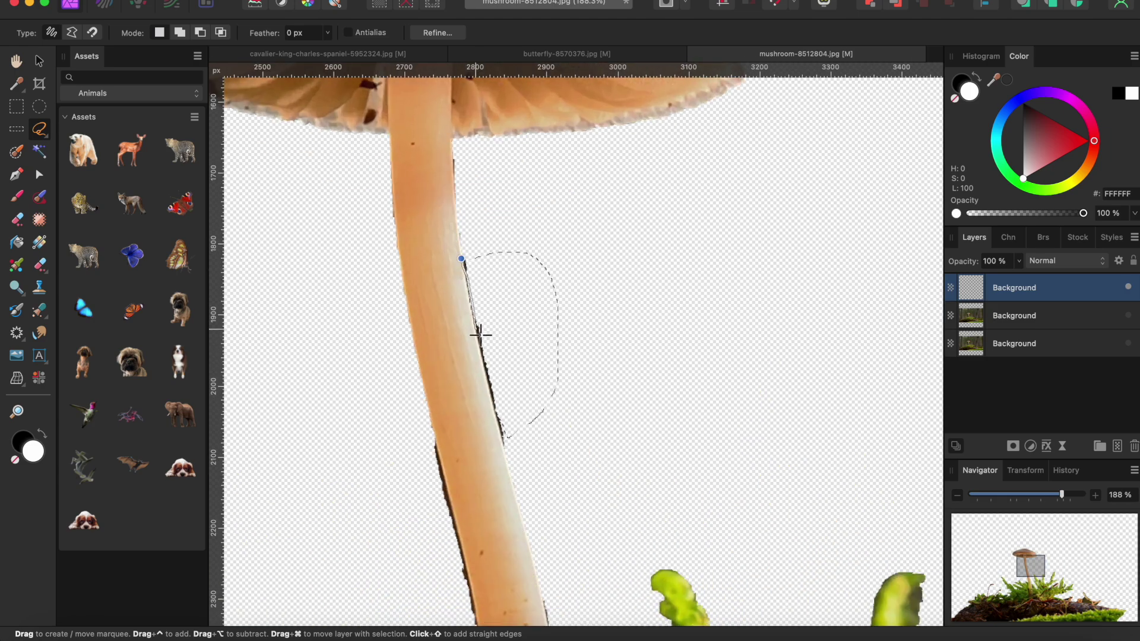
drag(488, 376, 492, 407)
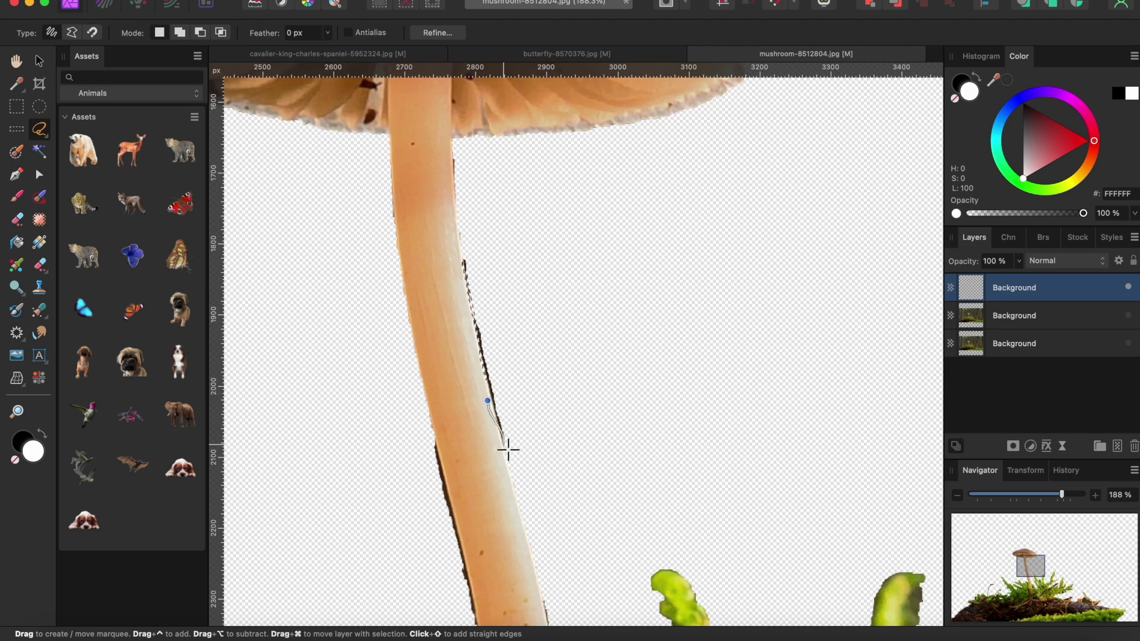
mouse_move(508, 450)
mouse_down()
mouse_move(499, 322)
mouse_move(465, 271)
mouse_up()
drag(492, 407, 493, 407)
Delete the dark fringe along the stem's left edge using a freehand selection, and deselect
scroll(471, 489, down, 5)
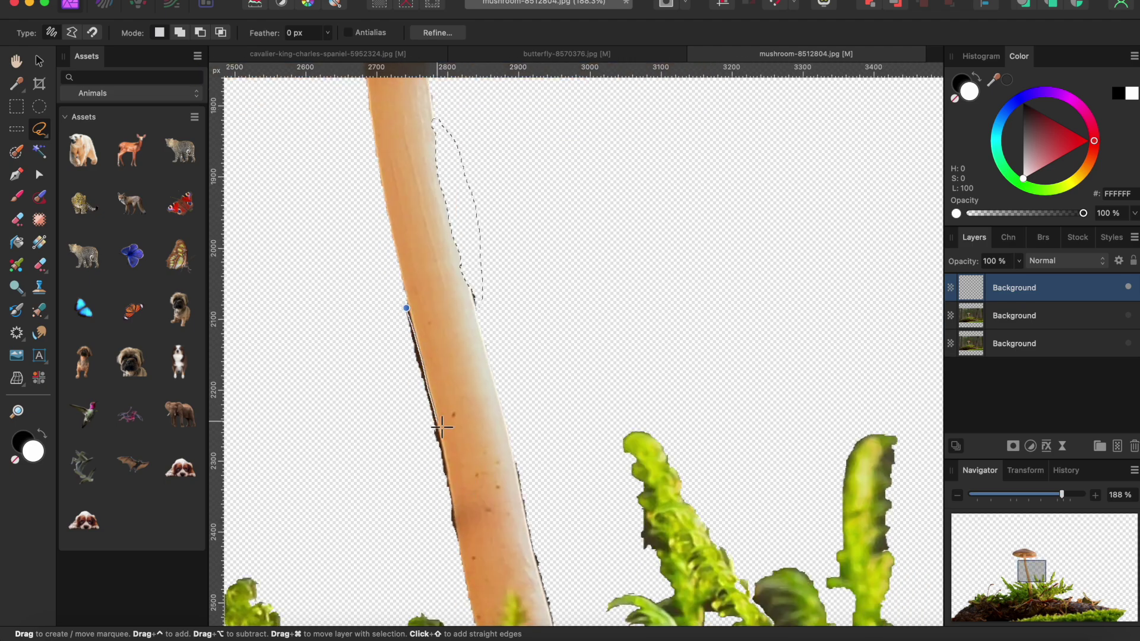
drag(457, 512, 407, 308)
key(Delete)
key(super+d)
Show the duplicated photo layer again and place the last dog cut-out from the Animals assets over the log
scroll(415, 379, down, 10)
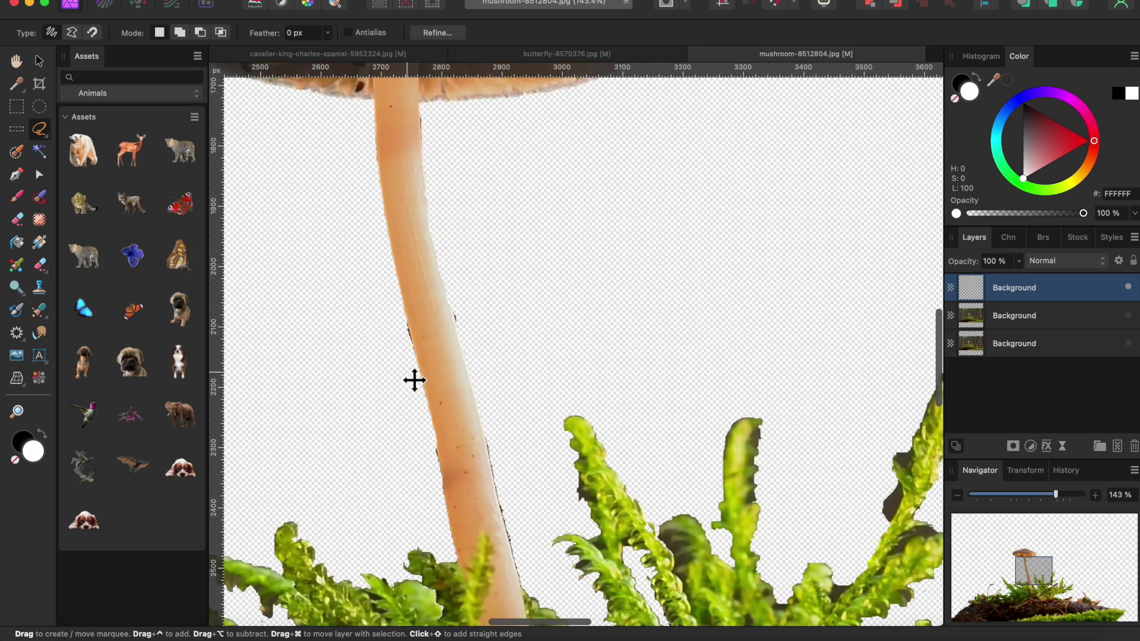
click(1127, 316)
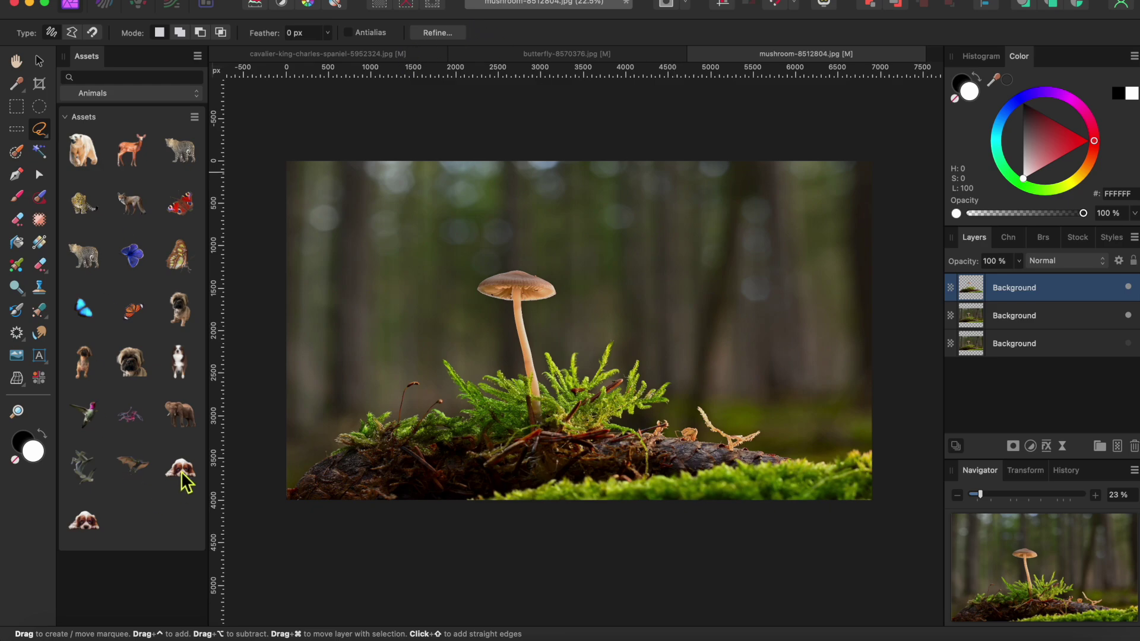
drag(82, 523, 536, 376)
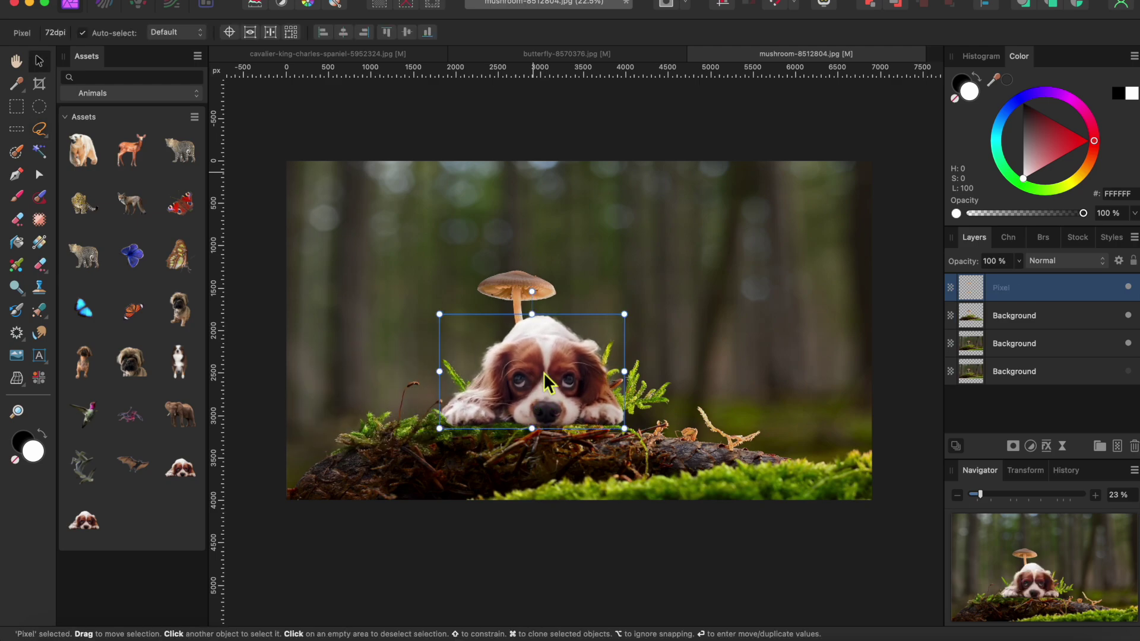
Enlarge the dog to about 4900 × 3025 px and move it over the log and mushroom
drag(627, 315, 832, 187)
drag(439, 428, 416, 444)
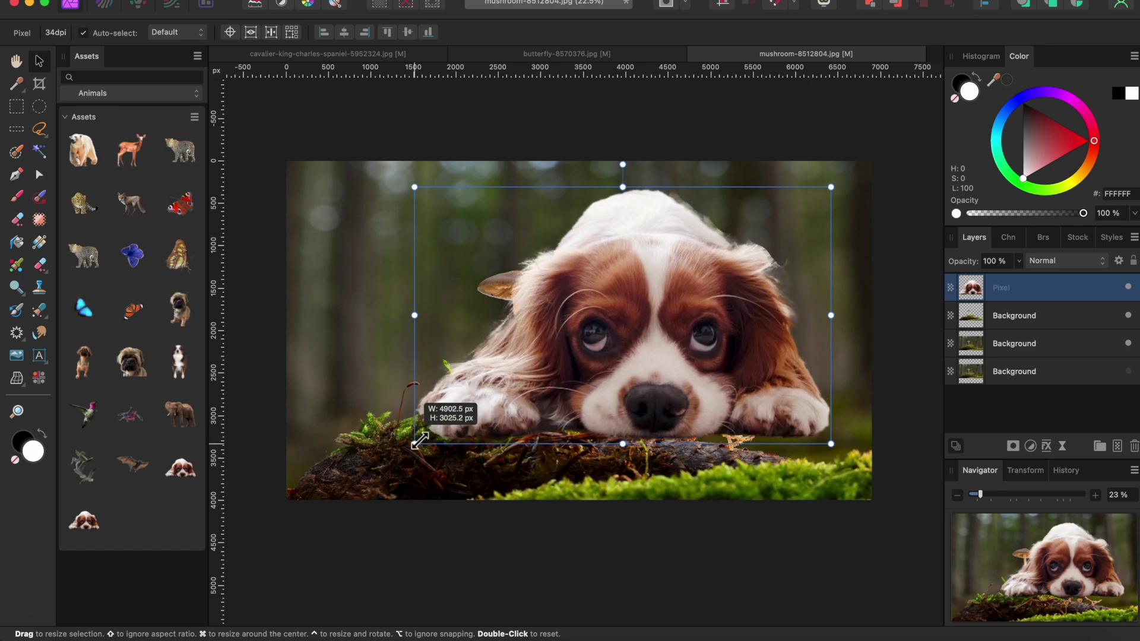
drag(756, 326, 677, 347)
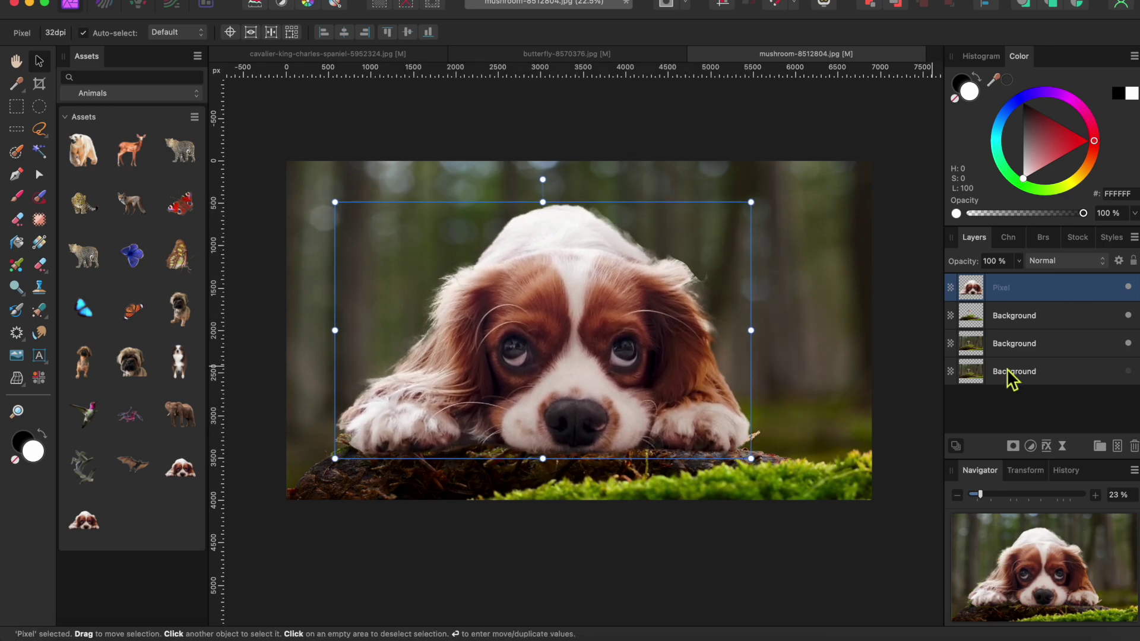
Stack the mushroom cut-out layer above the dog, and shrink and shift the dog so its eyes flank the stem
drag(1045, 329, 965, 290)
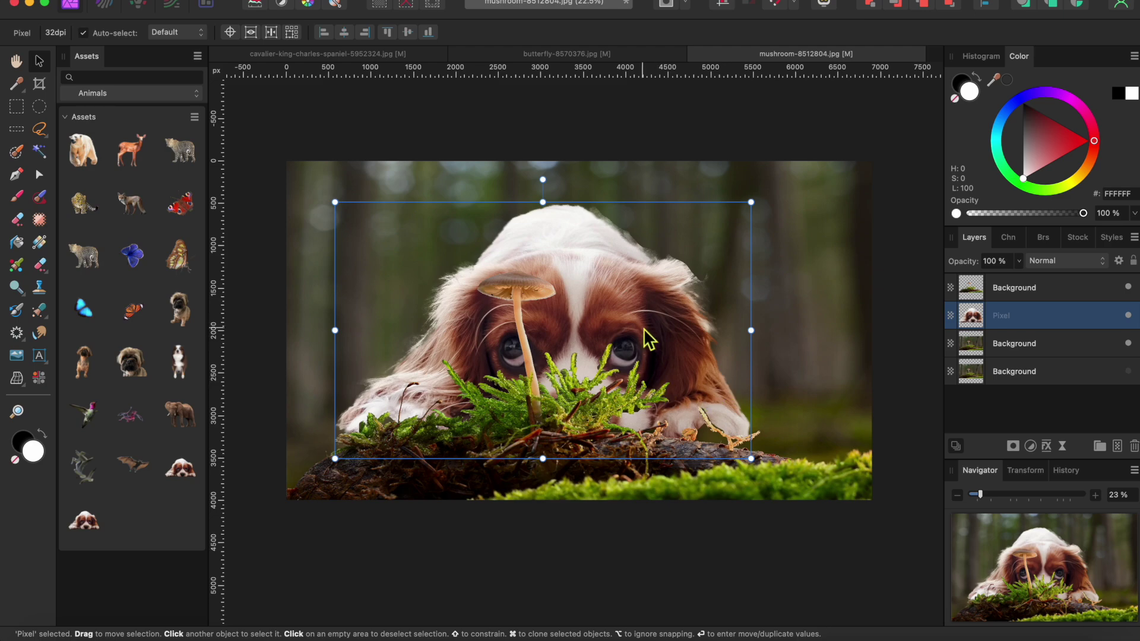
drag(644, 333, 604, 327)
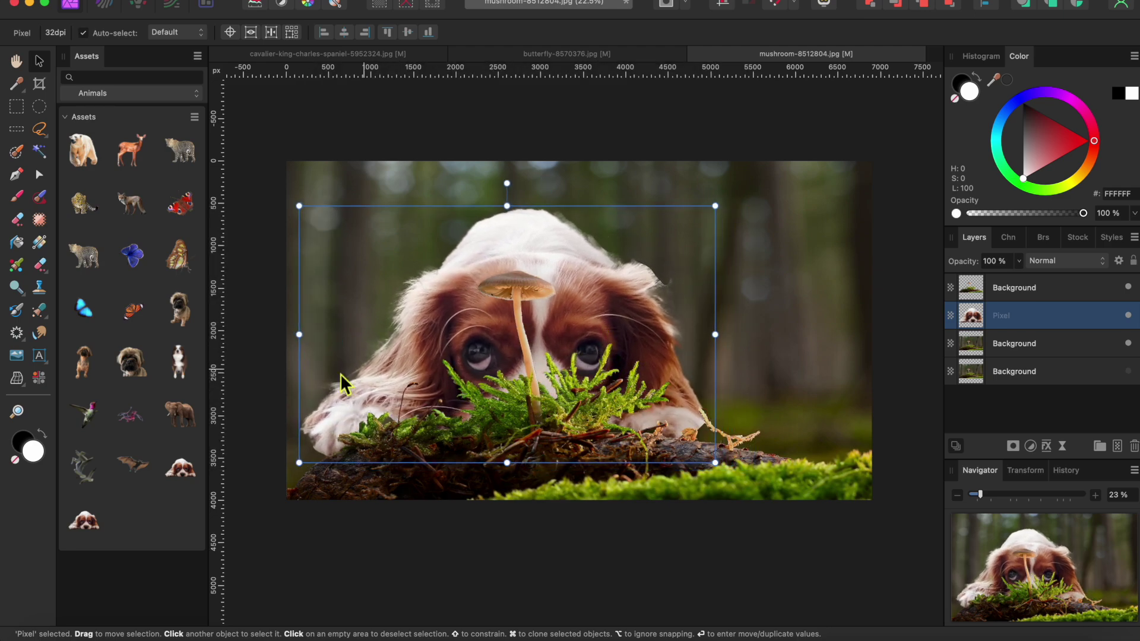
drag(299, 206, 337, 230)
drag(612, 258, 591, 248)
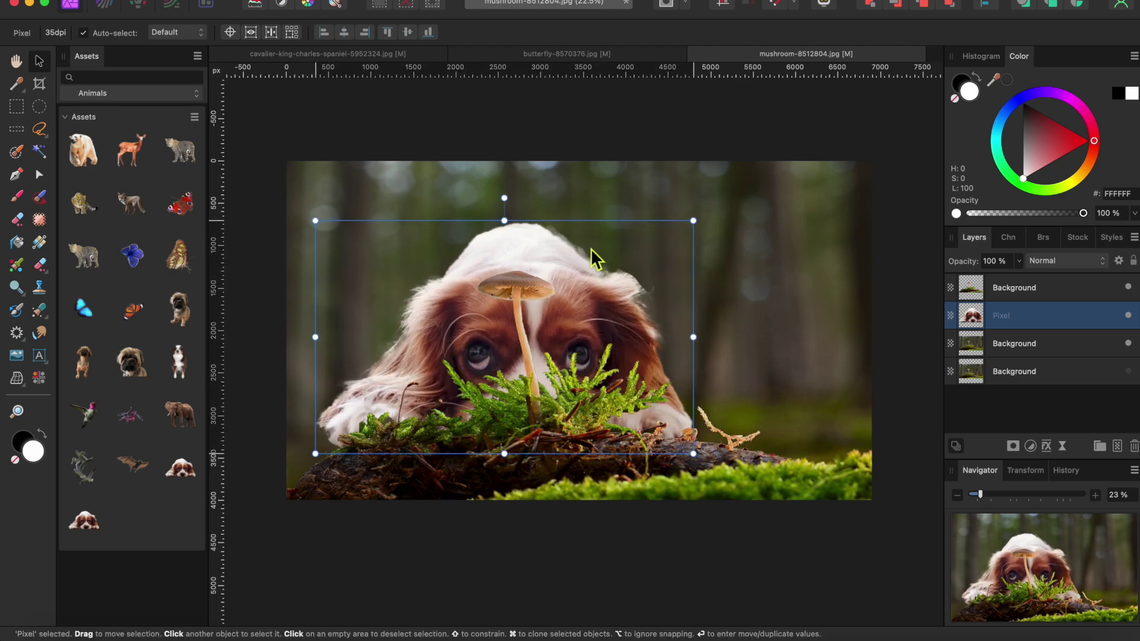
Place the brown and yellow butterfly cut-out from the Animals assets and bring its layer to the top of the stack
click(768, 273)
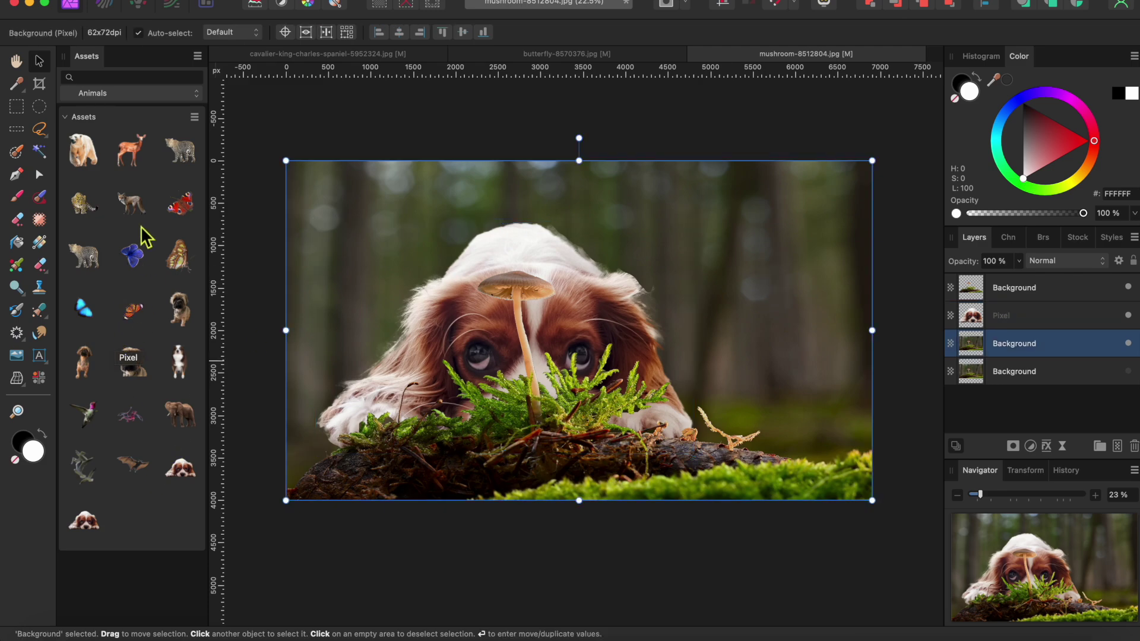
drag(183, 268, 500, 223)
drag(1051, 350, 966, 289)
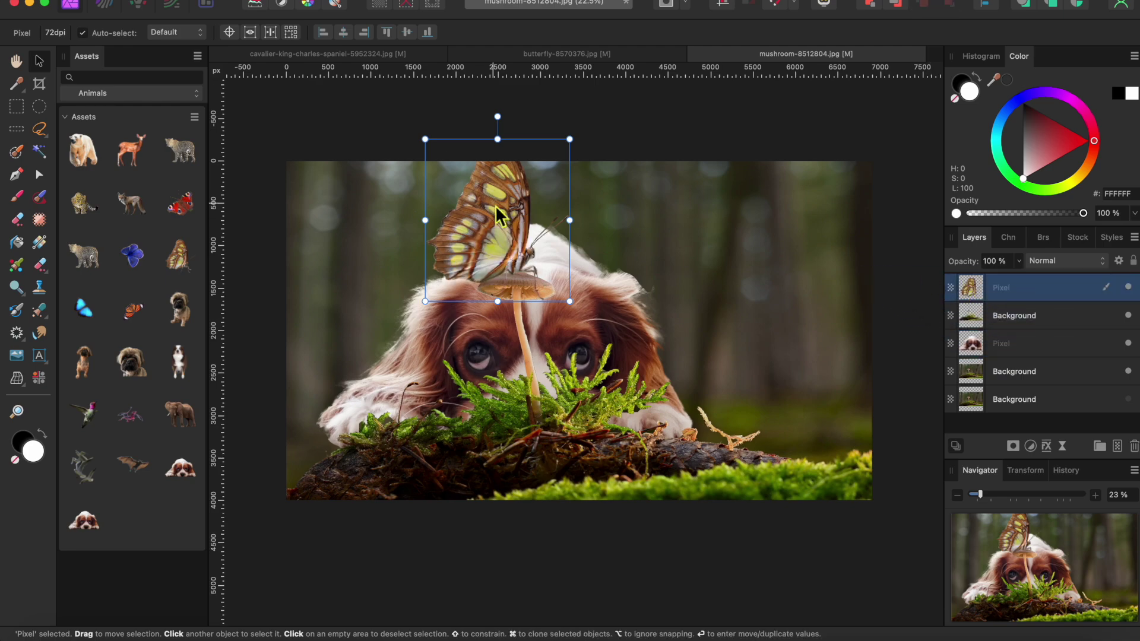
Shrink the butterfly and position it so its legs rest on top of the mushroom cap
drag(434, 144, 507, 225)
drag(532, 266, 504, 236)
scroll(517, 282, up, 5)
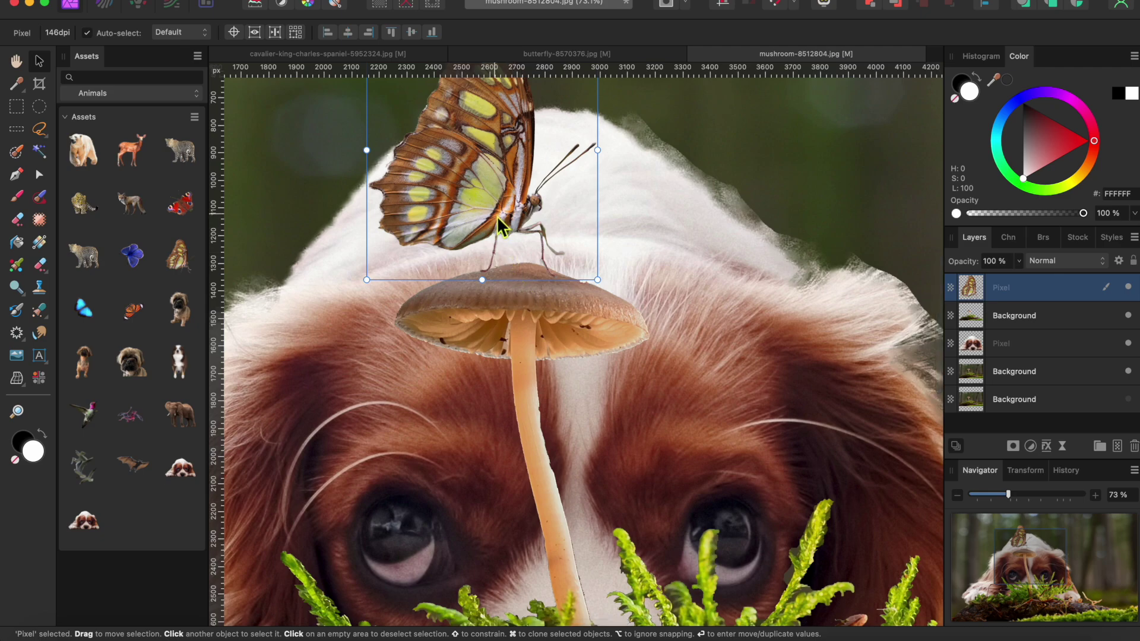
scroll(498, 225, down, 2)
mouse_move(497, 216)
mouse_down()
mouse_move(482, 201)
mouse_move(480, 231)
mouse_move(492, 221)
mouse_up()
scroll(546, 241, down, 3)
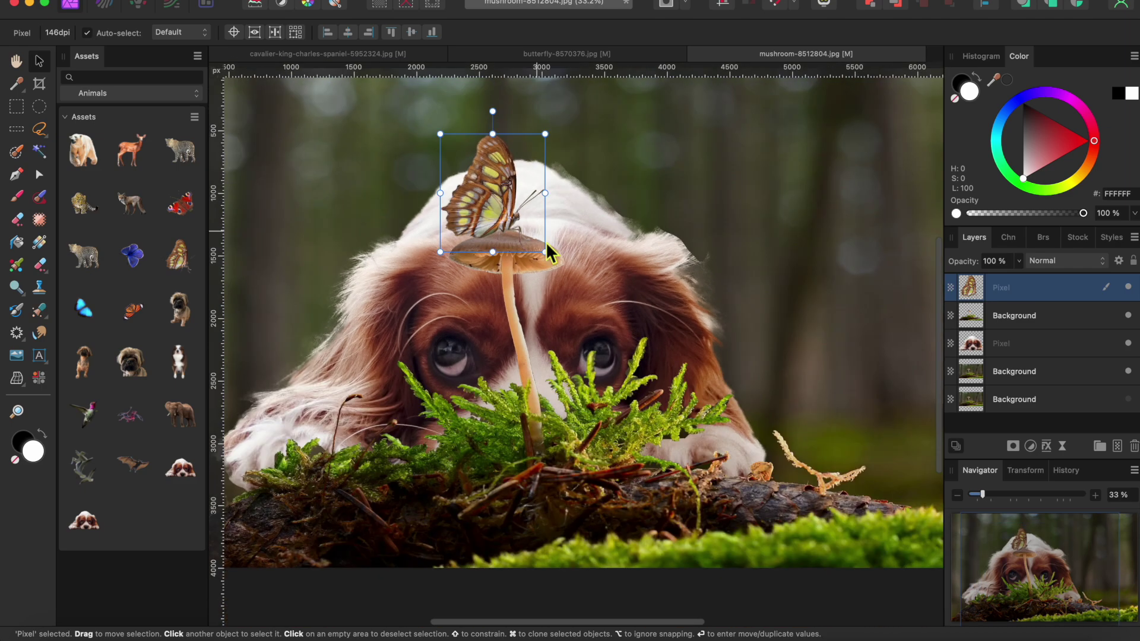
Clone bark texture over the log's bare left end using the Clone Brush at about 196 px width
scroll(587, 276, down, 2)
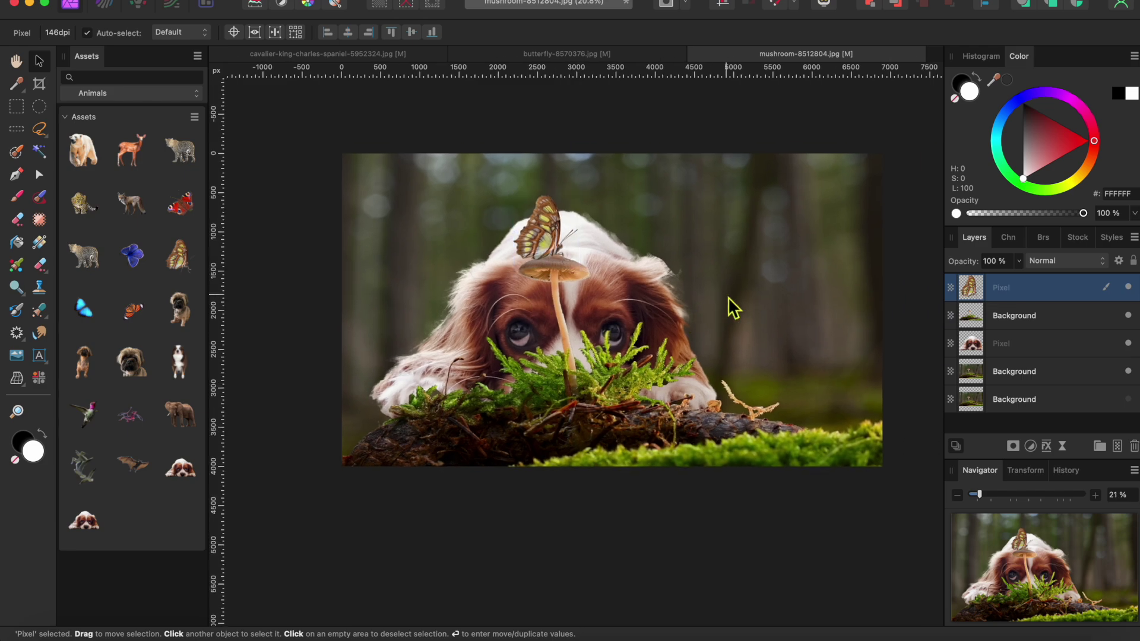
click(751, 269)
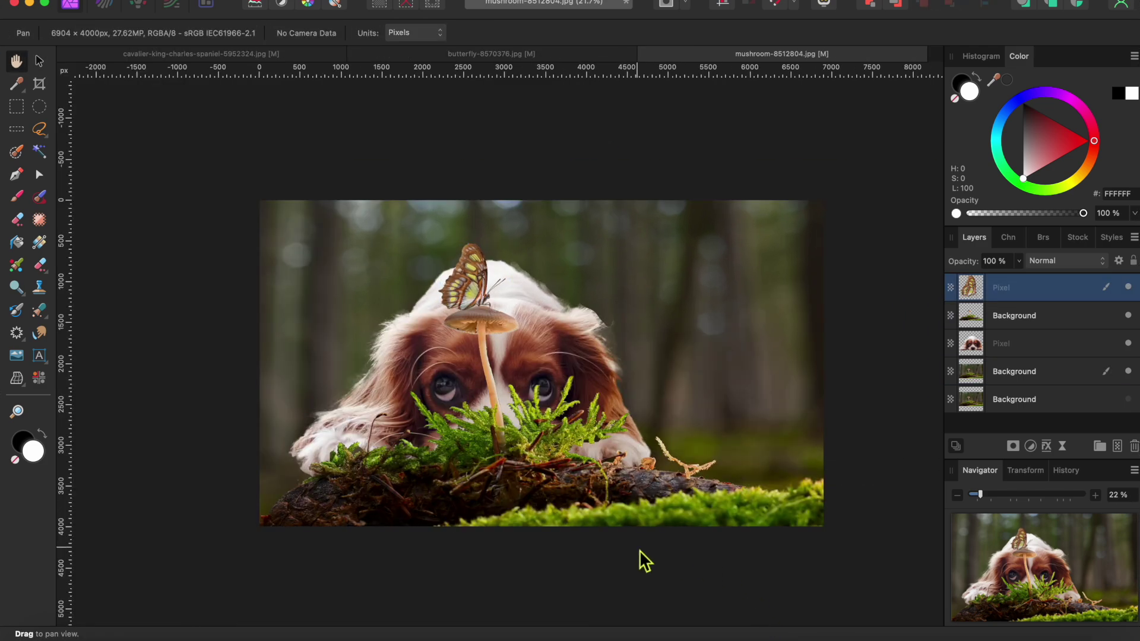
click(39, 287)
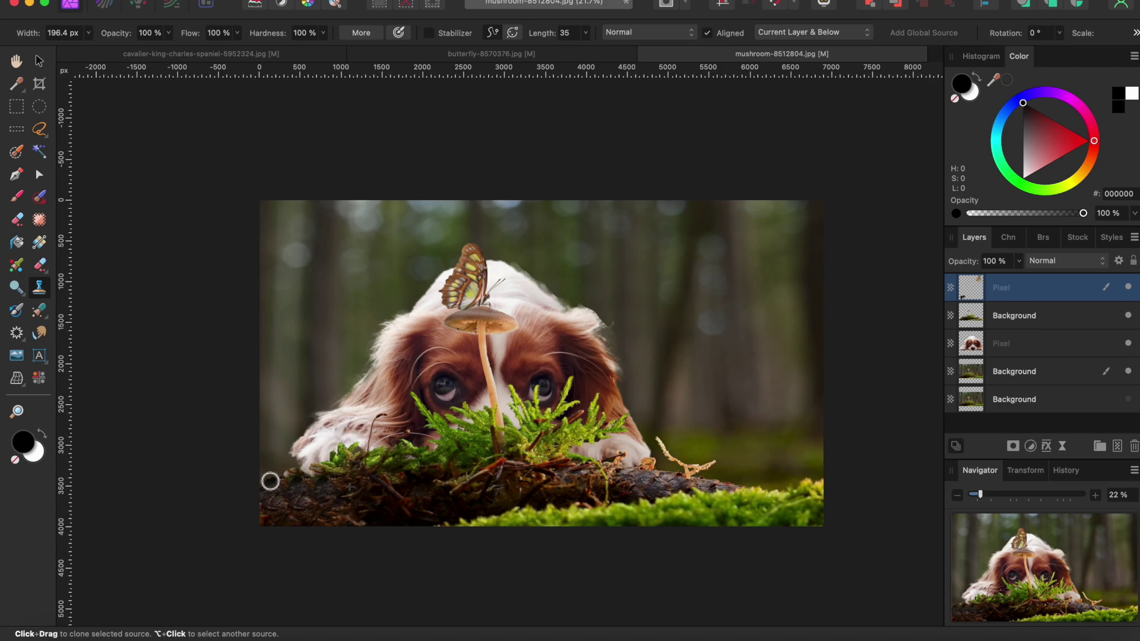
scroll(278, 476, up, 5)
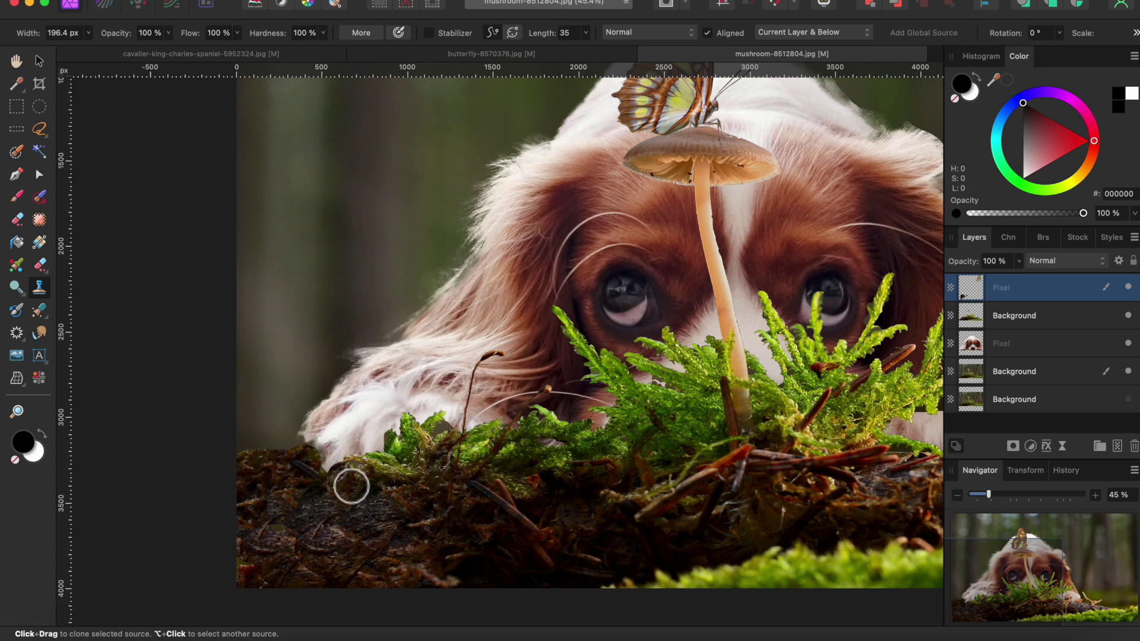
mouse_move(352, 486)
mouse_down()
mouse_move(308, 448)
mouse_move(290, 450)
mouse_move(287, 473)
mouse_move(262, 475)
mouse_move(301, 506)
mouse_up()
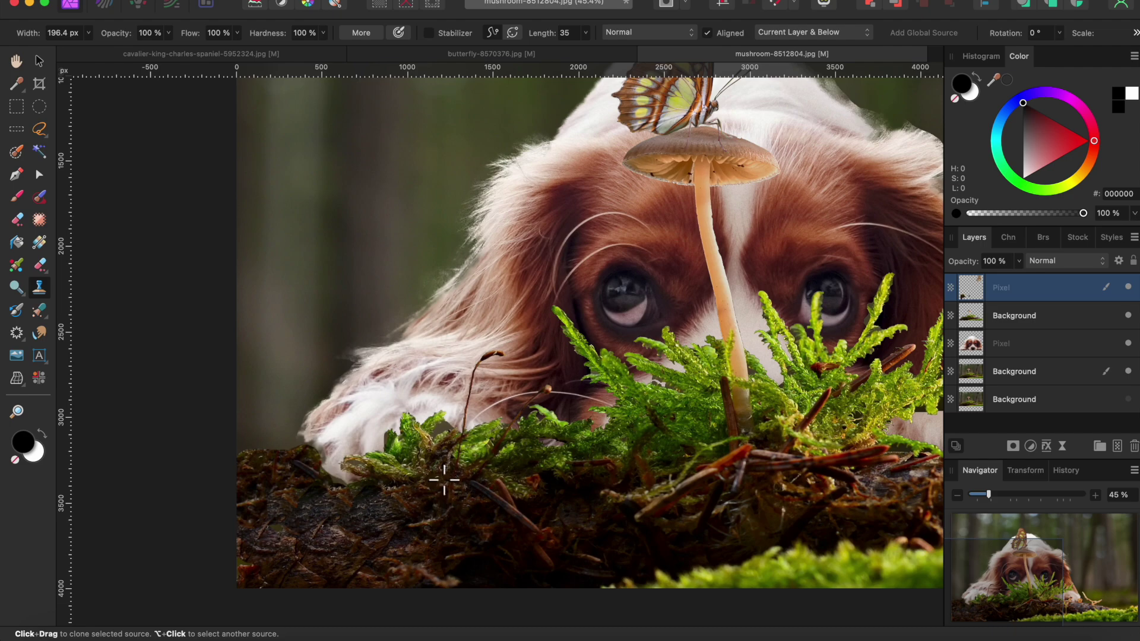
Clone green moss over the base of the dog's left-hand paw and along the log's top out to the image edge
drag(351, 486, 325, 455)
click(324, 446)
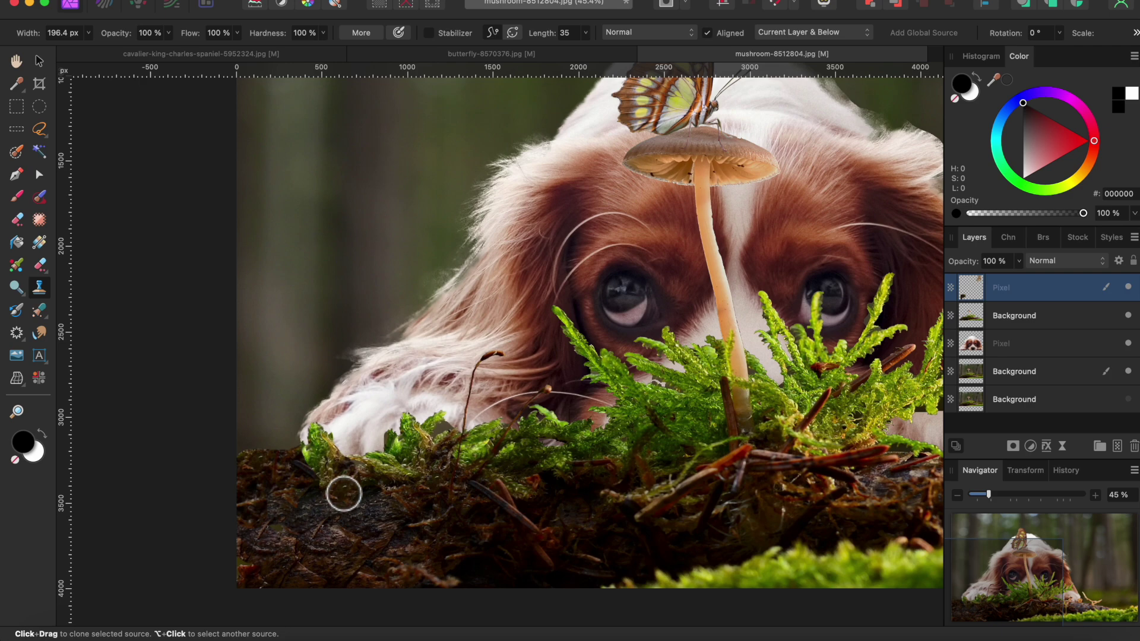
alt+click(409, 485)
drag(322, 483, 304, 449)
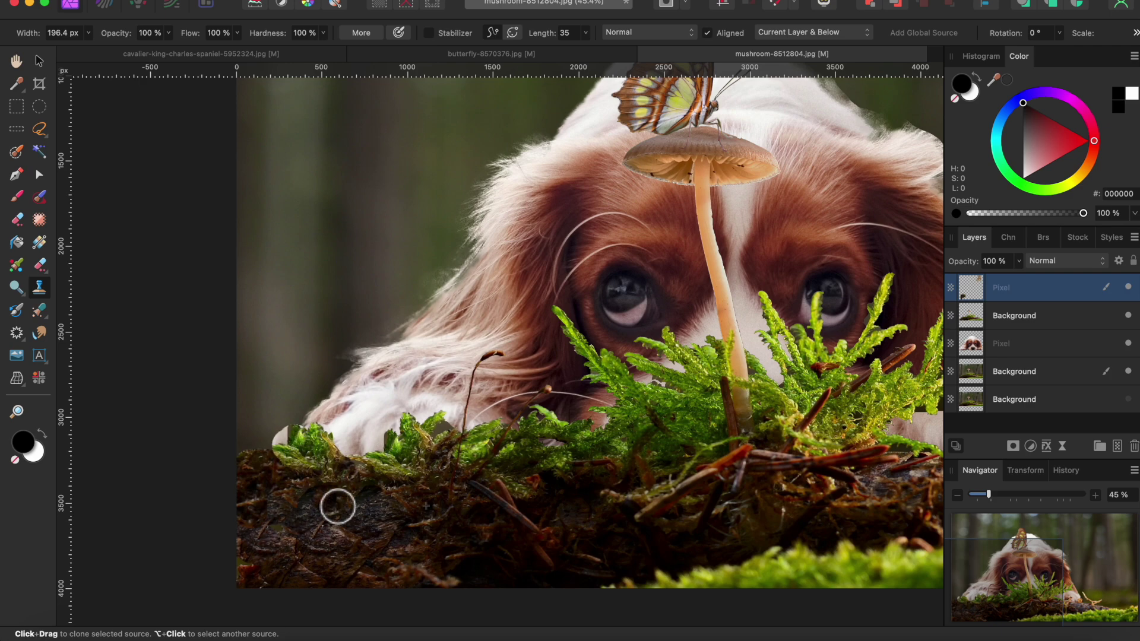
key(super+z)
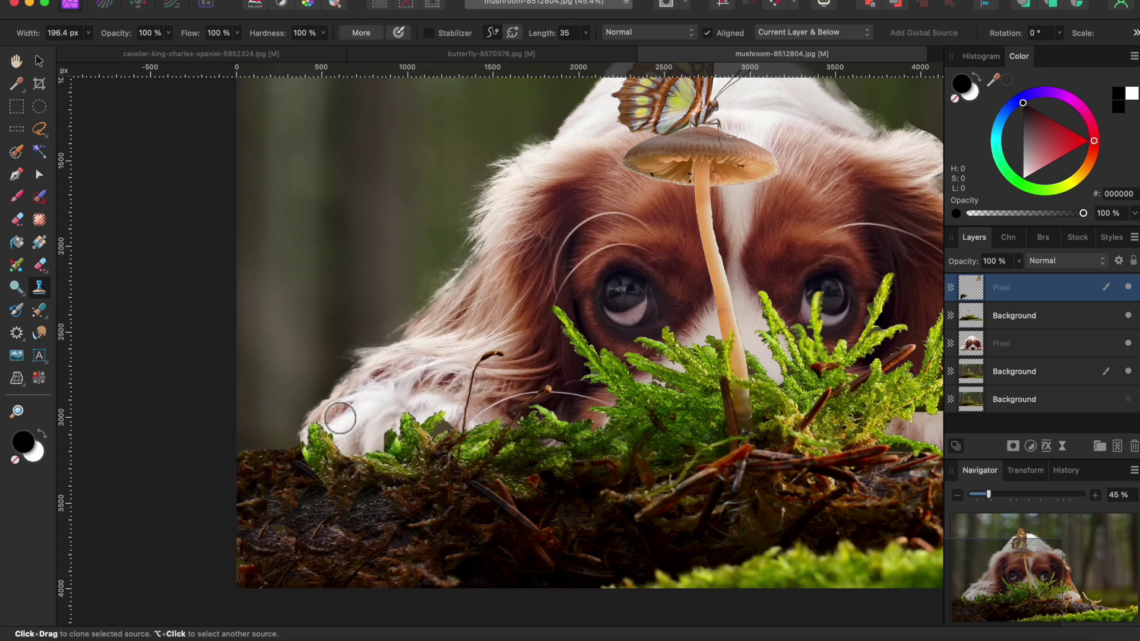
mouse_move(340, 419)
mouse_down()
mouse_move(302, 453)
mouse_move(274, 449)
mouse_move(266, 468)
mouse_move(251, 459)
mouse_move(246, 483)
mouse_up()
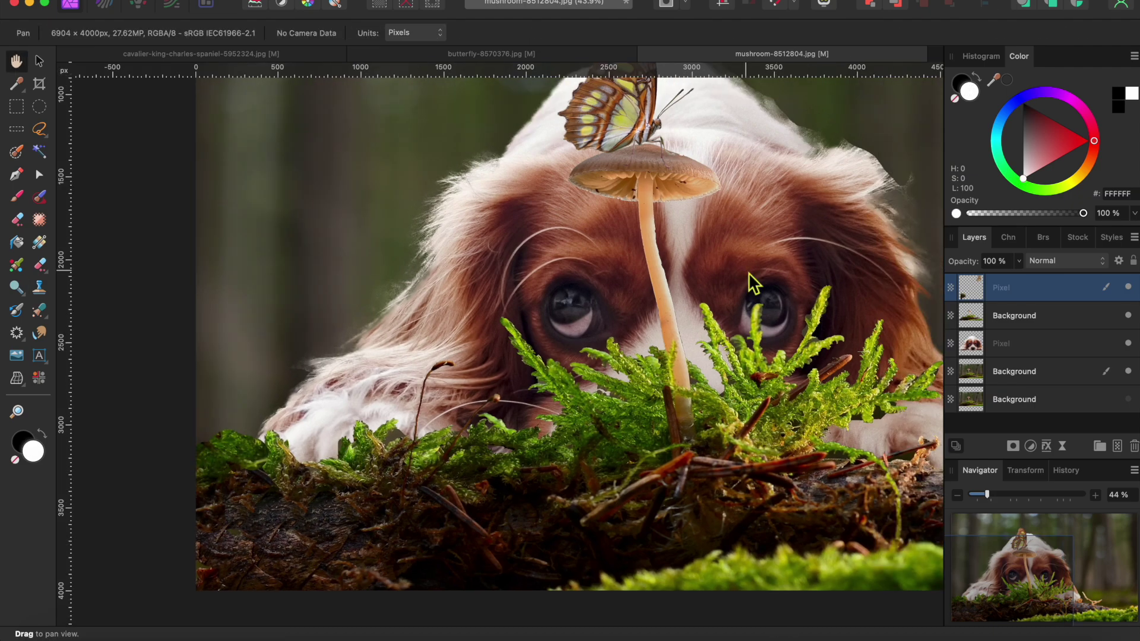
Set up the Erase Brush with the 32 px Round Soft Brush from the Basic category, enlarged to about 197 px
drag(749, 282, 623, 365)
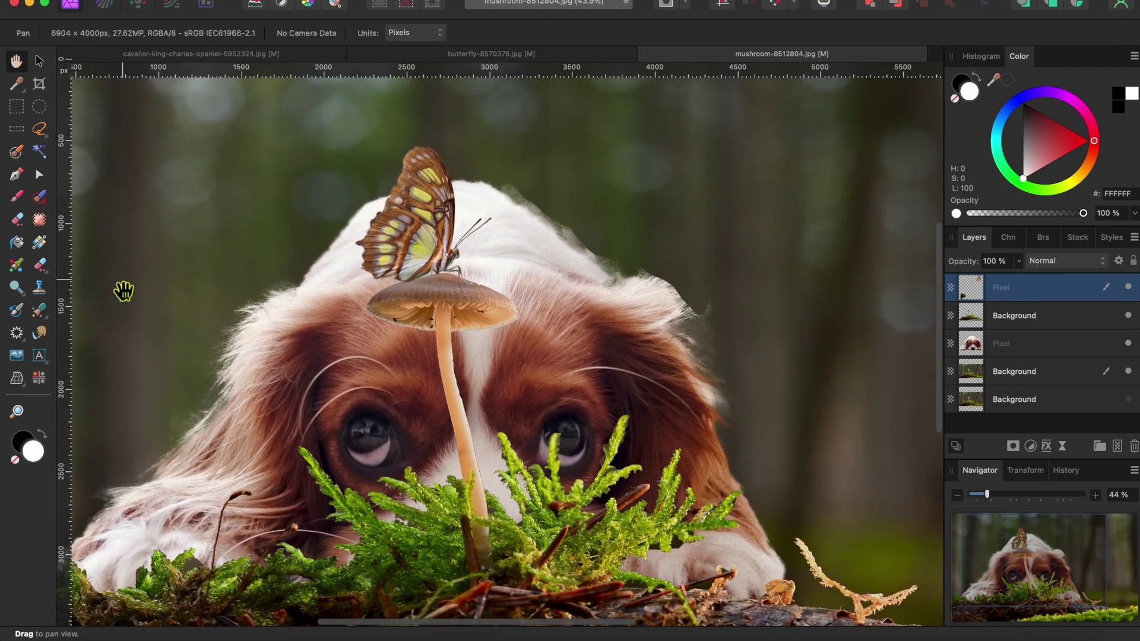
click(17, 219)
key(x)
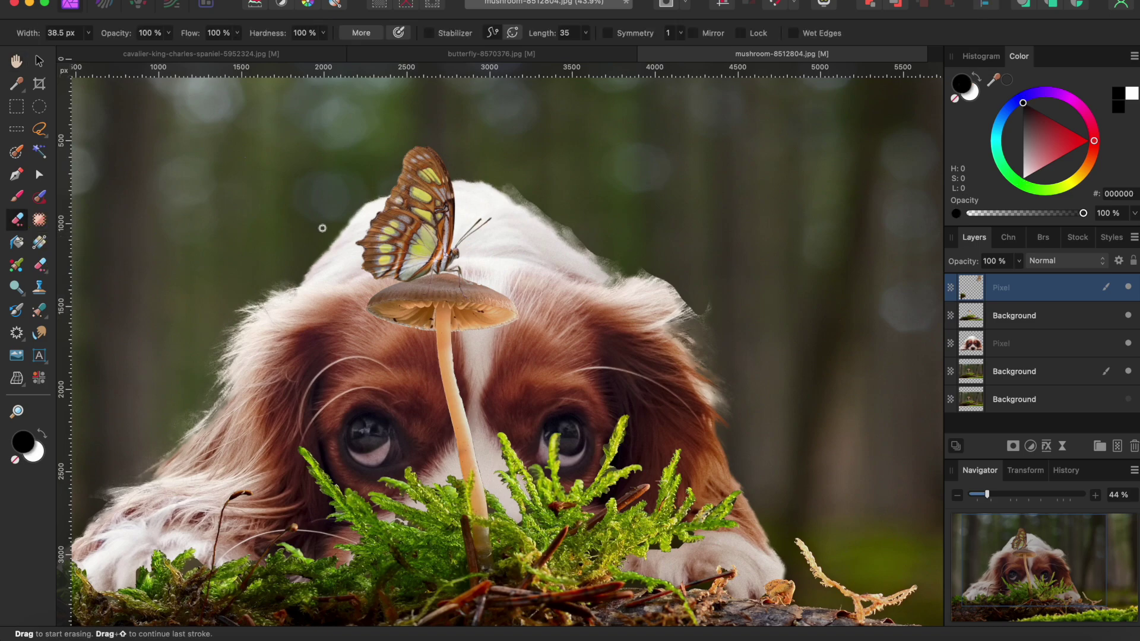
click(1045, 238)
click(1006, 257)
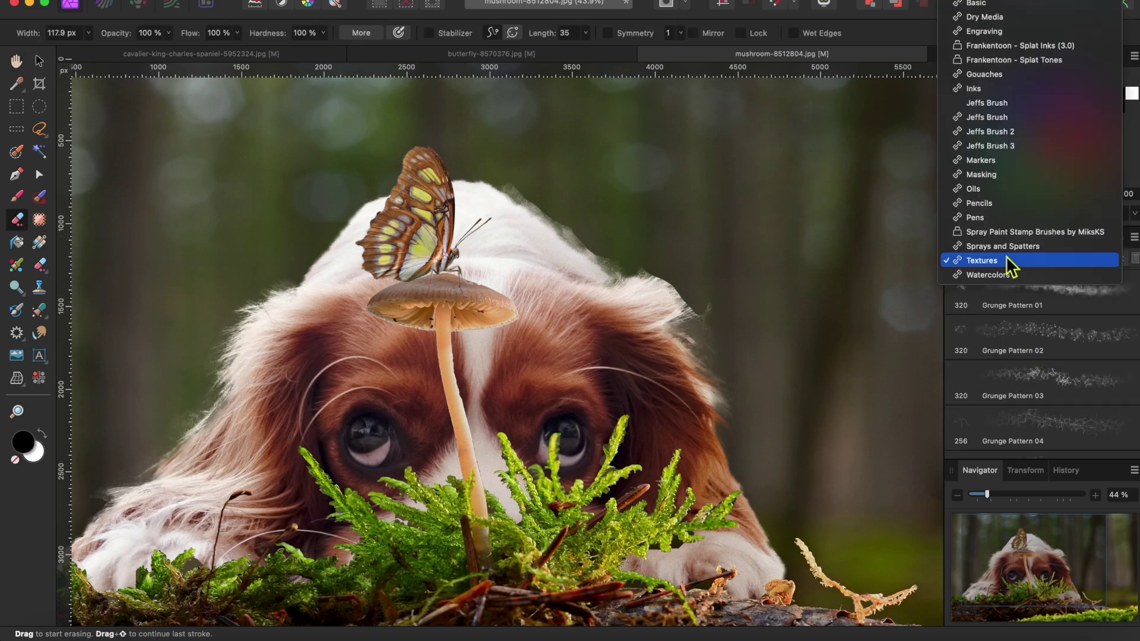
click(1010, 31)
scroll(1035, 389, down, 10)
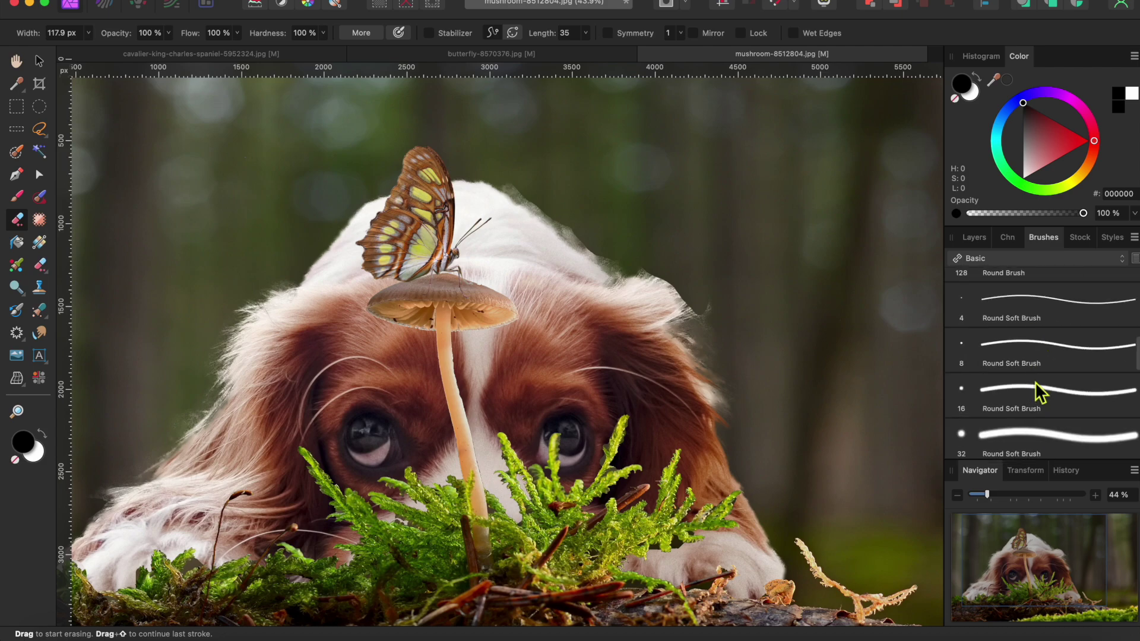
click(1048, 395)
key(])
key(])
key(])
key(])
key(])
key(])
key(])
key(])
key(])
key(])
key(])
key(])
key(])
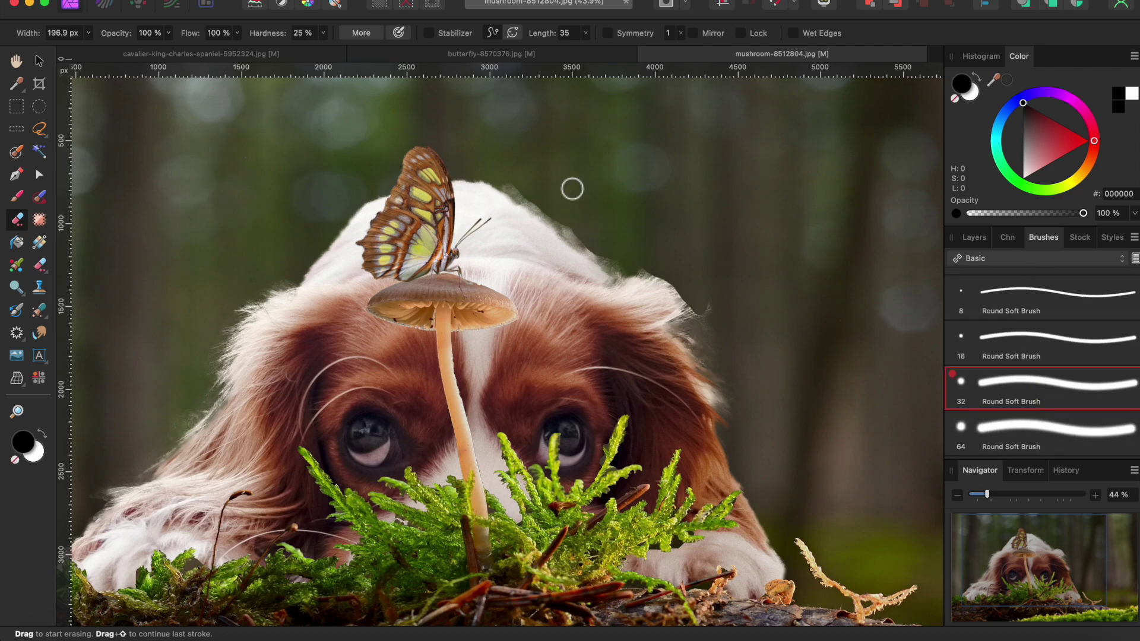
Select the dog layer and start erasing the stray fringe along the right slope of the dog's back
scroll(509, 205, up, 10)
click(975, 237)
click(1003, 344)
mouse_move(586, 188)
mouse_down()
mouse_move(560, 158)
mouse_move(675, 221)
mouse_move(747, 281)
mouse_move(712, 255)
mouse_up()
Lower the eraser to 66 % opacity and 77 % flow and soften the fringe along the dog's back
click(168, 33)
drag(175, 50, 126, 49)
click(236, 34)
drag(245, 53, 206, 50)
click(762, 287)
drag(748, 315, 592, 180)
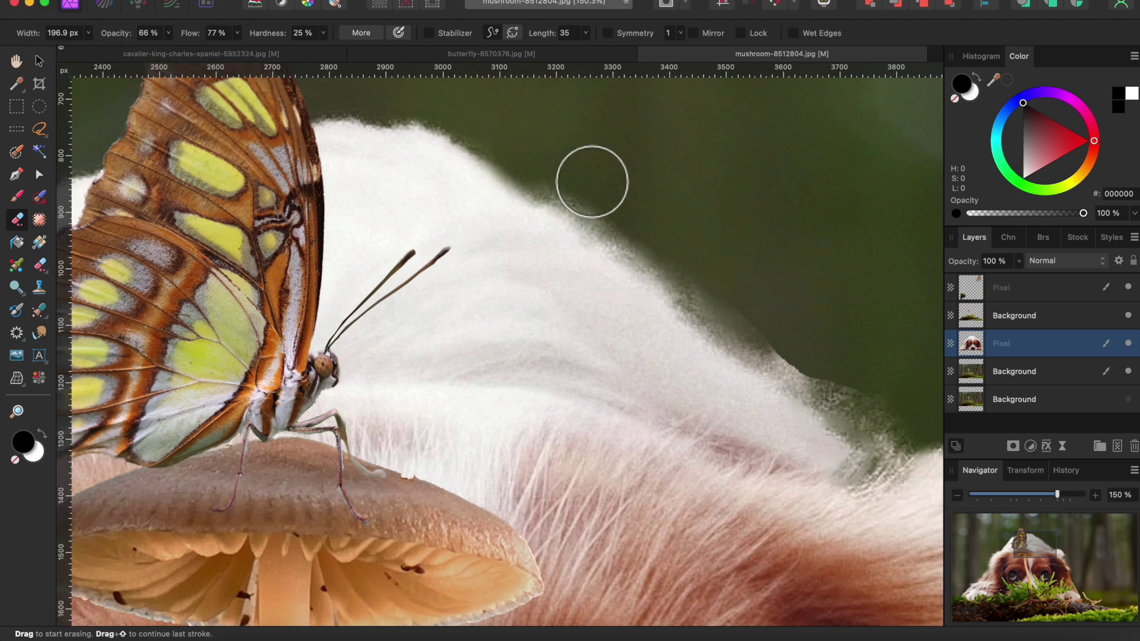
Erase the remaining fringe where the back slopes down to the ear, reducing the brush to about 103 px
scroll(807, 255, down, 2)
scroll(808, 256, right, 2)
mouse_move(857, 344)
mouse_down()
mouse_move(773, 316)
mouse_move(749, 282)
mouse_up()
key([)
key([)
key([)
key([)
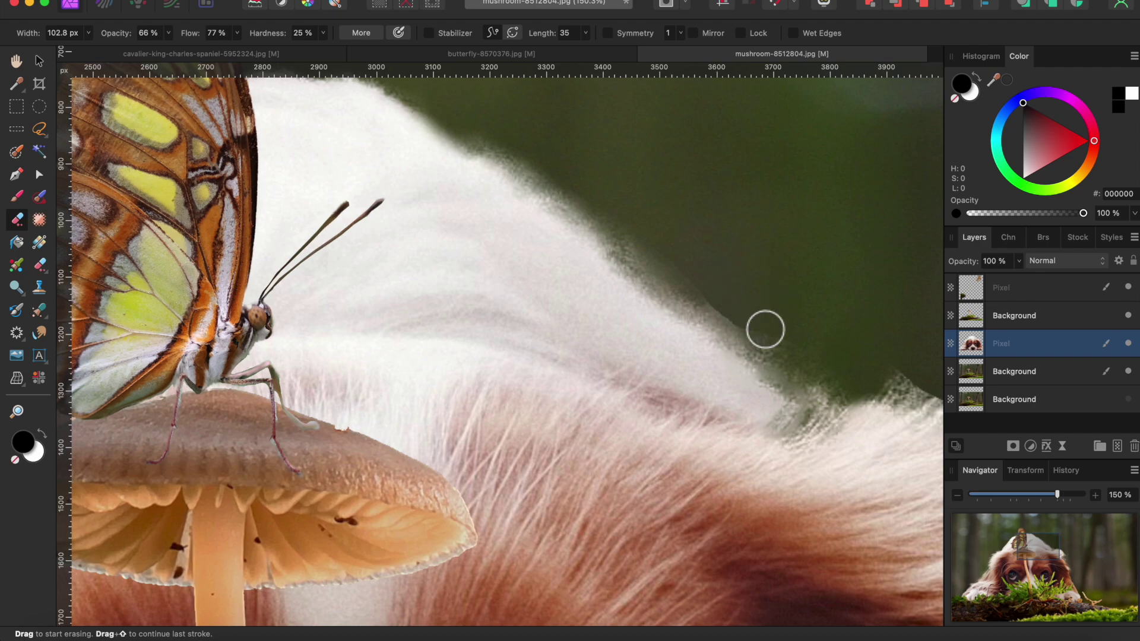
drag(765, 328, 739, 302)
drag(552, 166, 582, 194)
Erase the leftover halo around the top of the dog's right-hand ear, reducing the brush to about 46 px
scroll(699, 245, right, 8)
scroll(700, 245, down, 1)
mouse_move(593, 360)
mouse_down()
mouse_move(669, 345)
mouse_move(774, 401)
mouse_move(770, 391)
mouse_move(816, 399)
mouse_move(811, 428)
mouse_up()
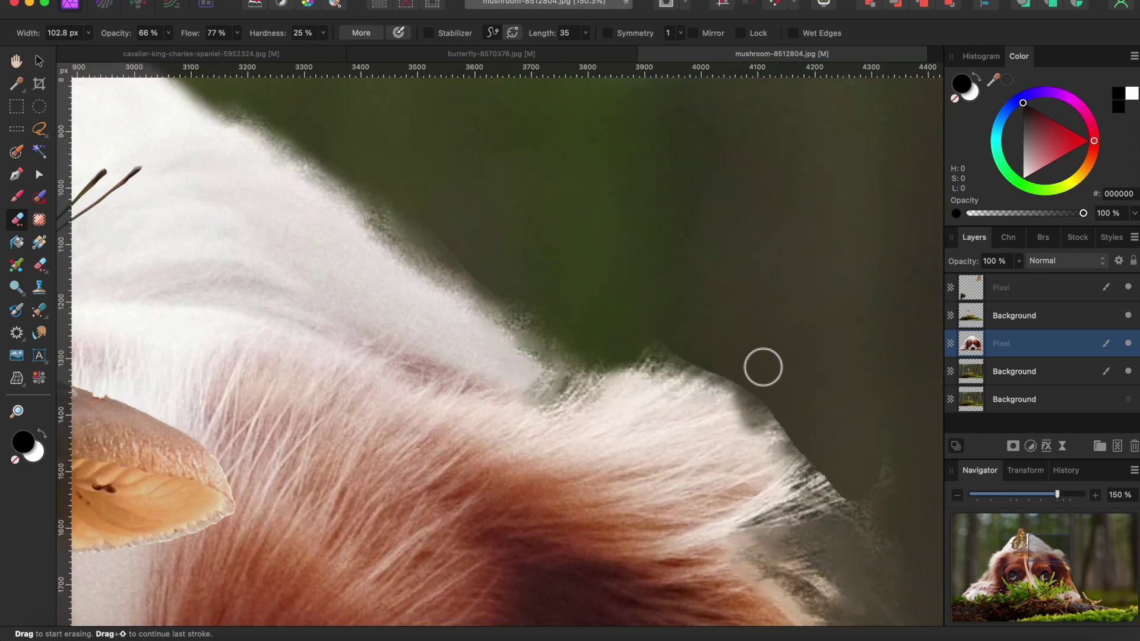
key(bracketleft)
key(bracketleft)
key(bracketleft)
mouse_move(722, 387)
mouse_down()
mouse_move(794, 421)
mouse_move(810, 449)
mouse_up()
drag(689, 367, 656, 354)
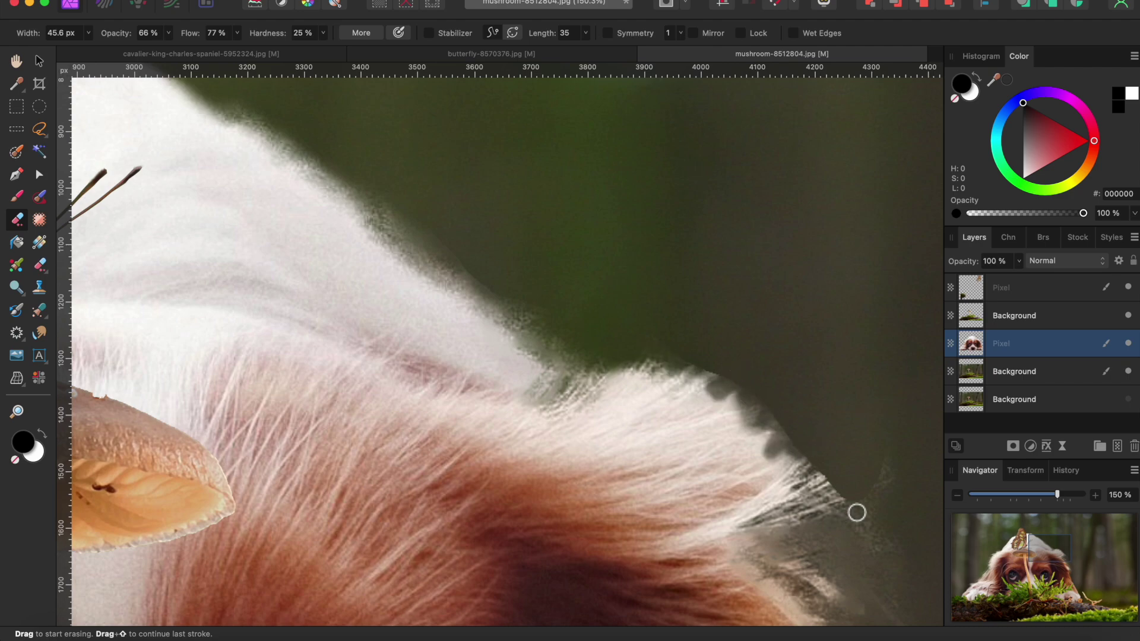
Break up the hard outer edge of the ear with short inward eraser strokes into the fur
drag(843, 493, 782, 512)
drag(790, 437, 751, 465)
drag(734, 380, 705, 399)
Enlarge the eraser to about 105 px and examine the rest of the dog's outline for leftover fringe
scroll(792, 430, down, 3)
scroll(792, 431, right, 4)
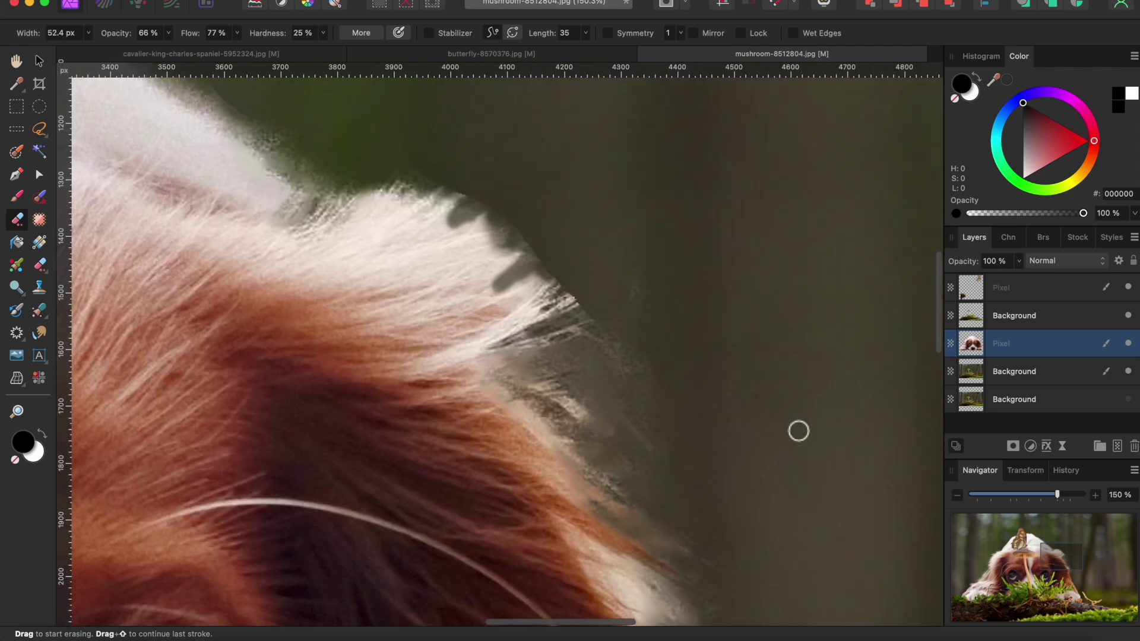
key(bracketright)
key(bracketright)
key(bracketright)
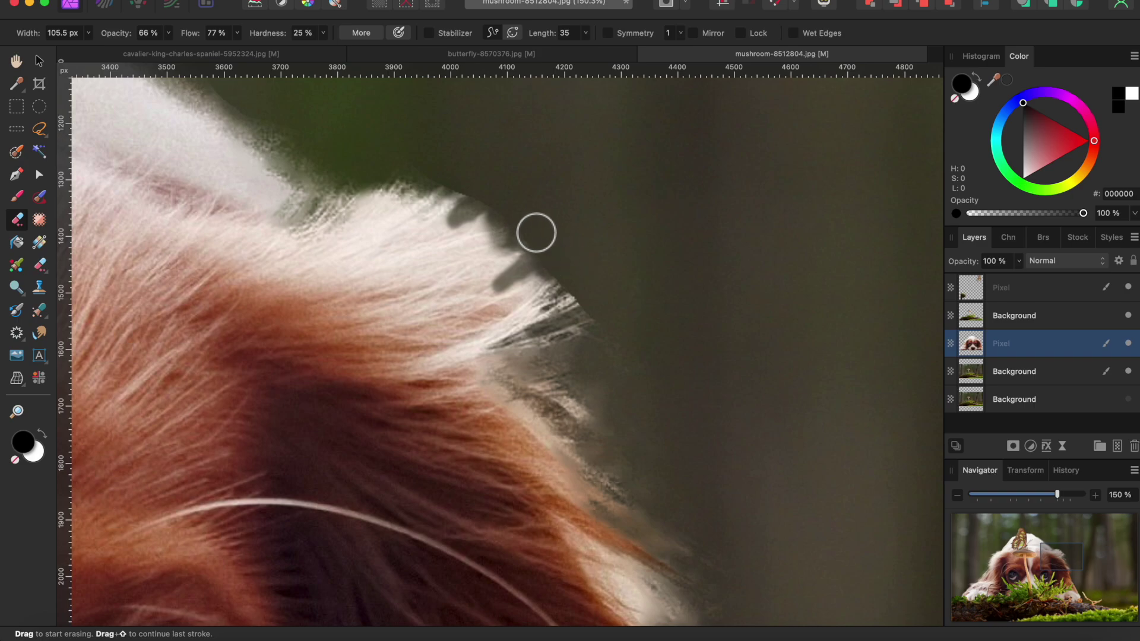
scroll(674, 326, down, 3)
scroll(675, 326, right, 1)
scroll(735, 430, down, 10)
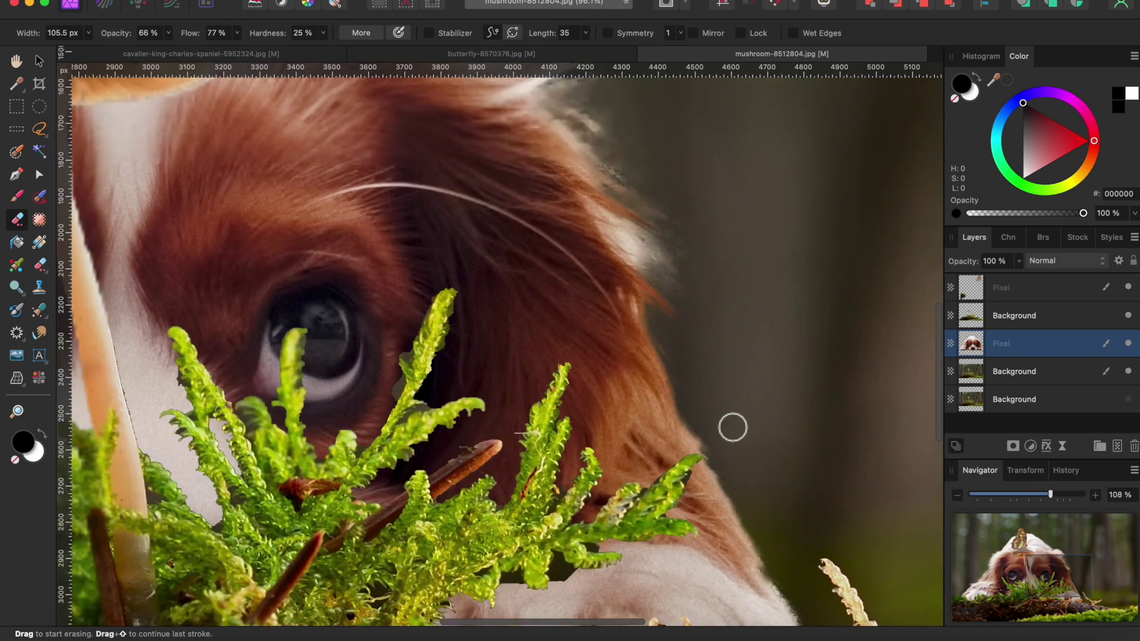
scroll(571, 422, left, 3)
scroll(571, 421, down, 1)
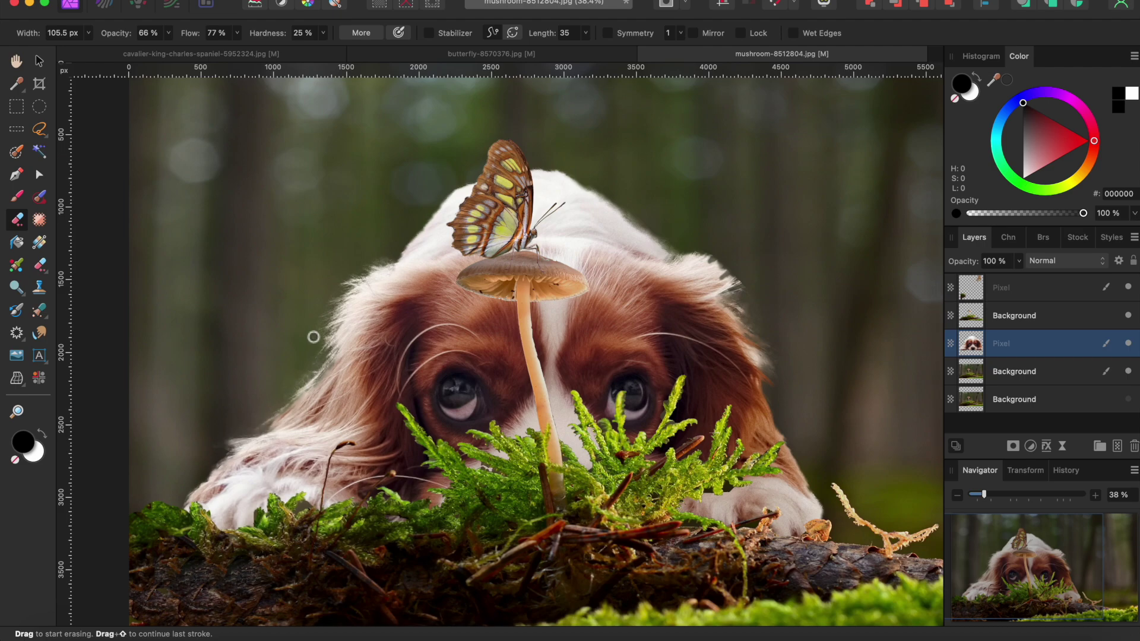
scroll(416, 277, down, 4)
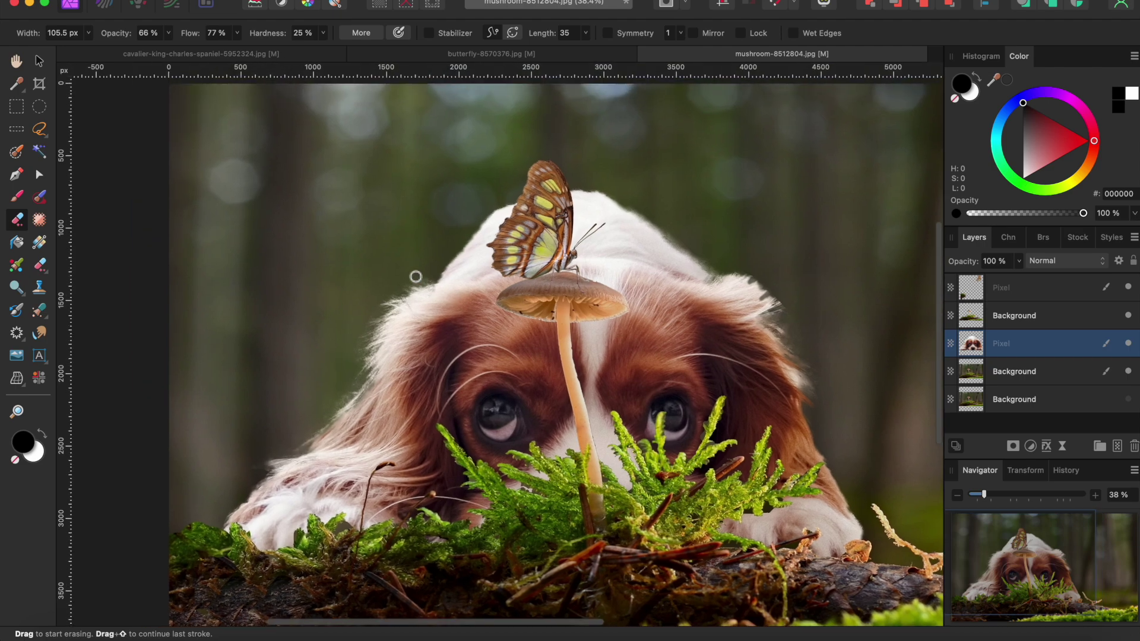
scroll(416, 277, right, 3)
scroll(416, 276, up, 1)
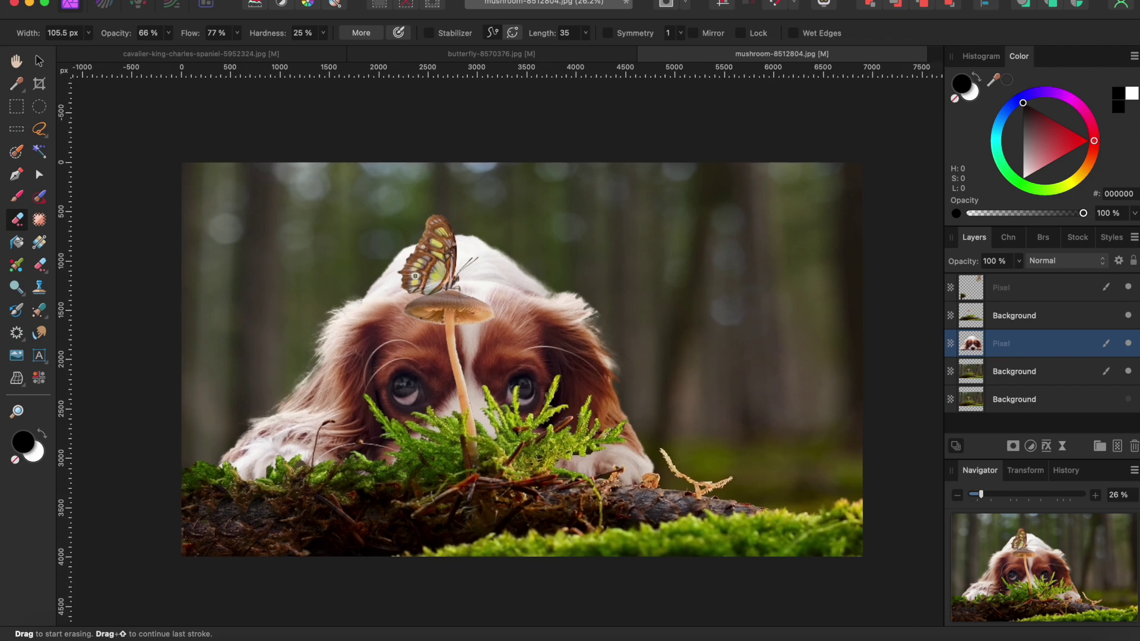
Crop the empty forest off the image's right side, reducing the canvas to about 5725 × 4000 px
click(40, 85)
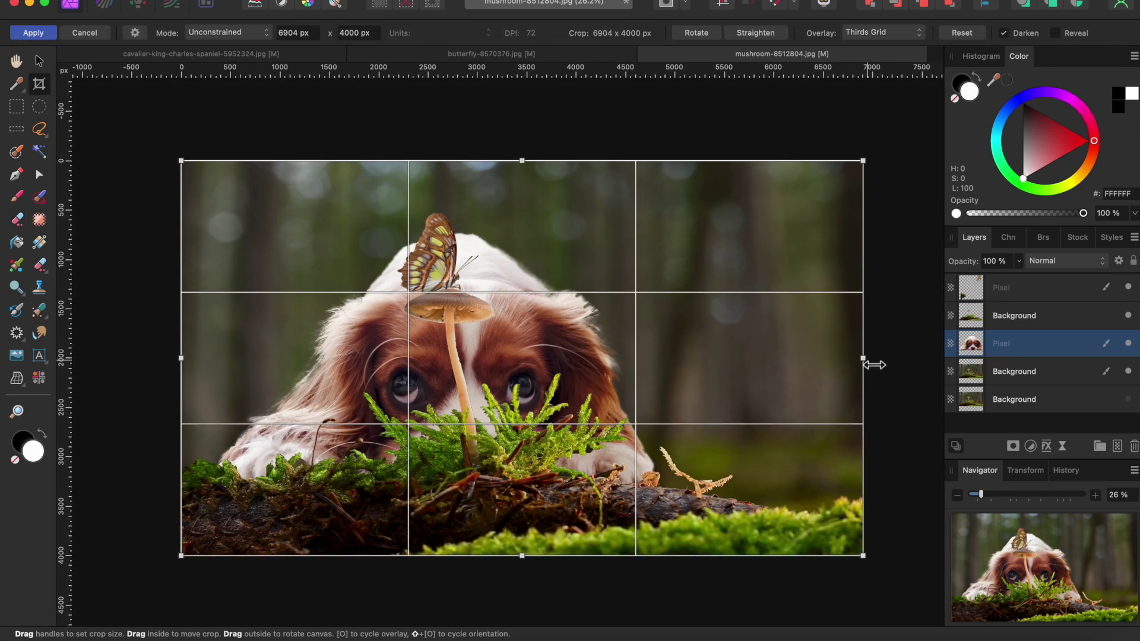
drag(872, 364, 758, 373)
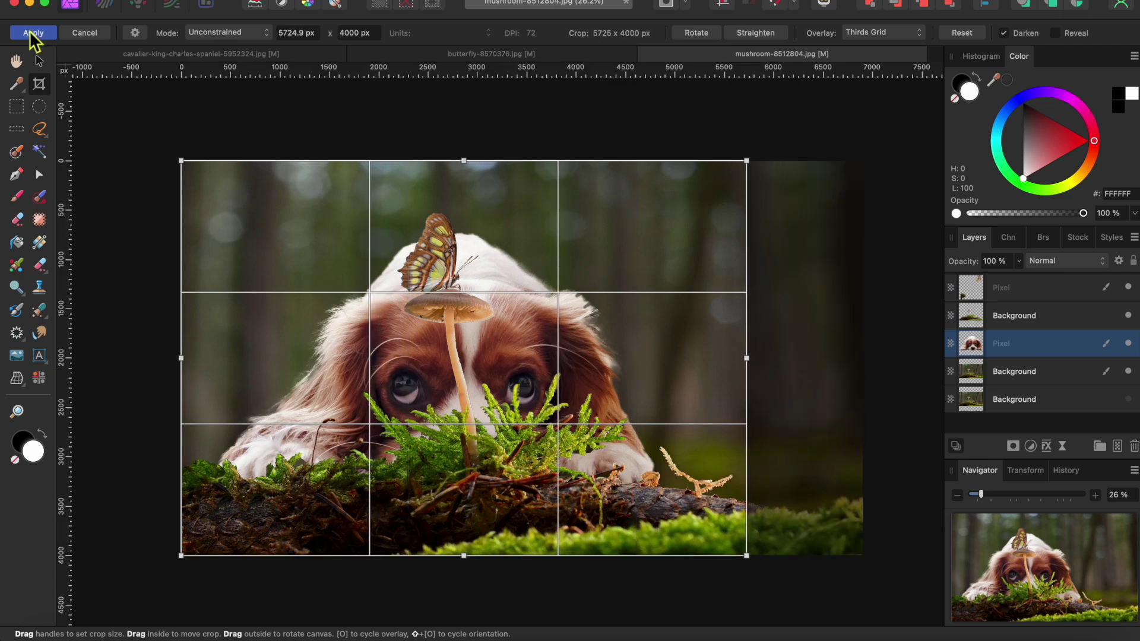
click(32, 34)
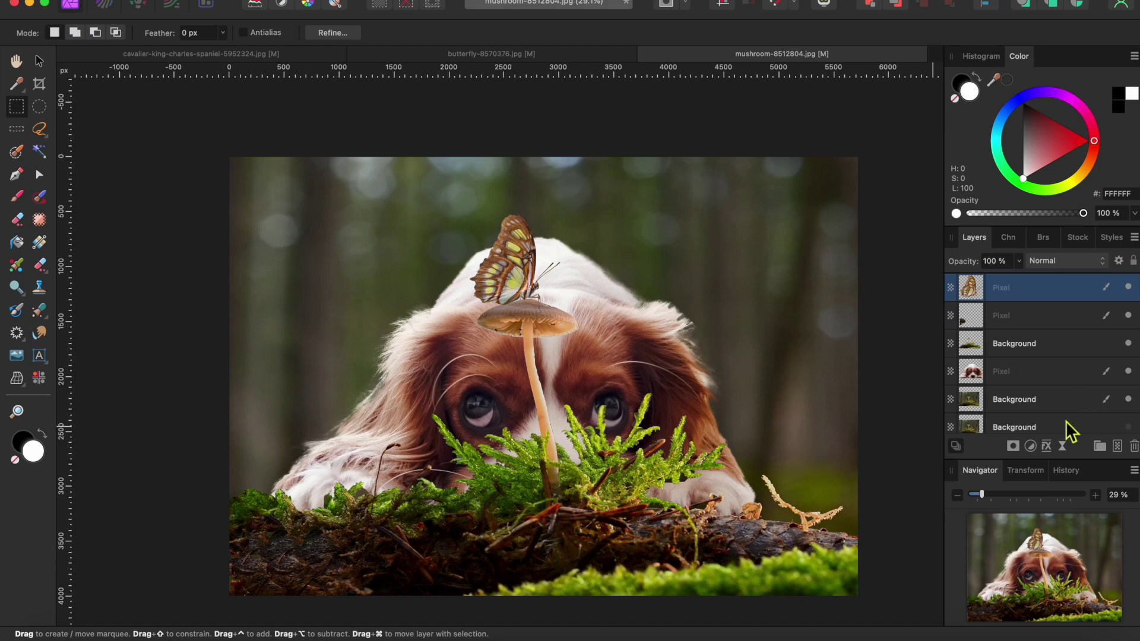
Add an HSL adjustment and nest it inside the butterfly layer so it affects only the butterfly
click(1031, 447)
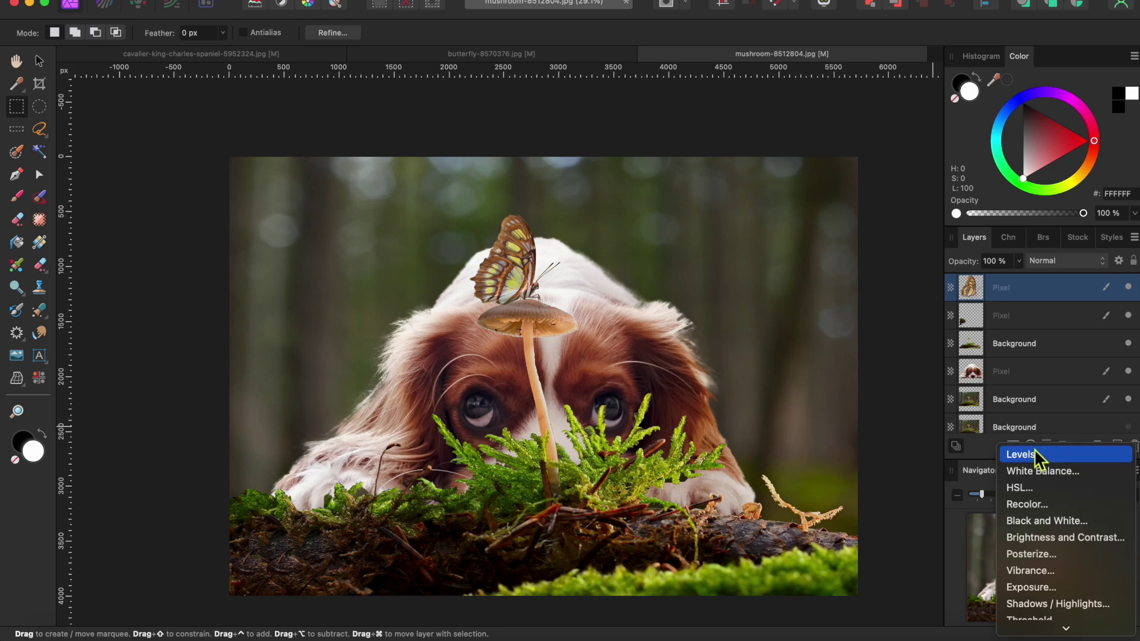
click(1027, 488)
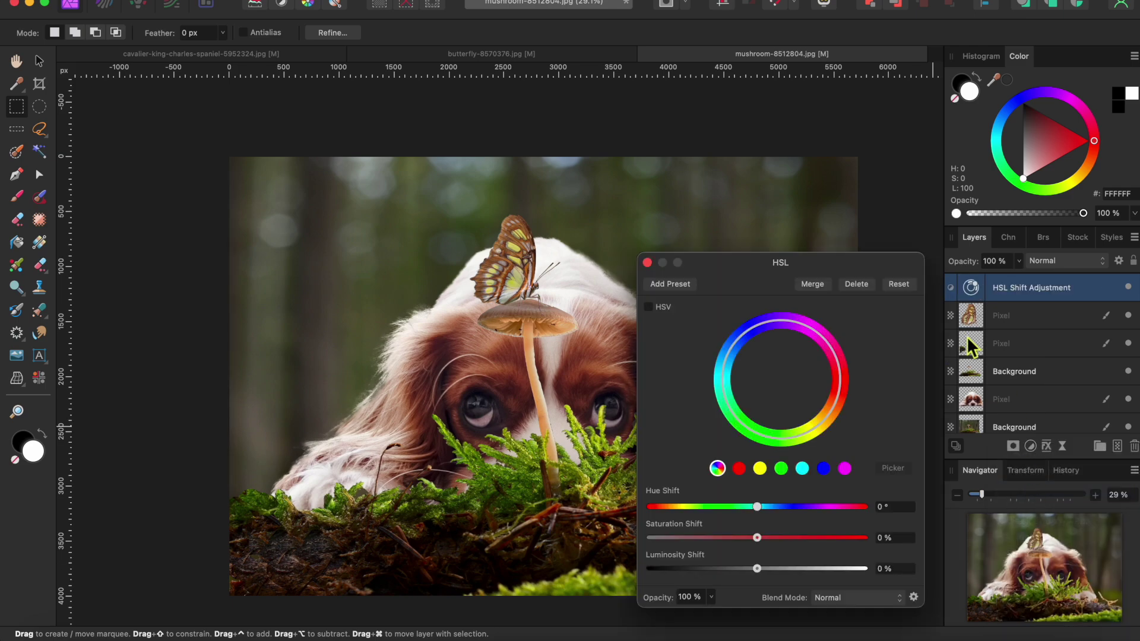
drag(1017, 290, 1032, 319)
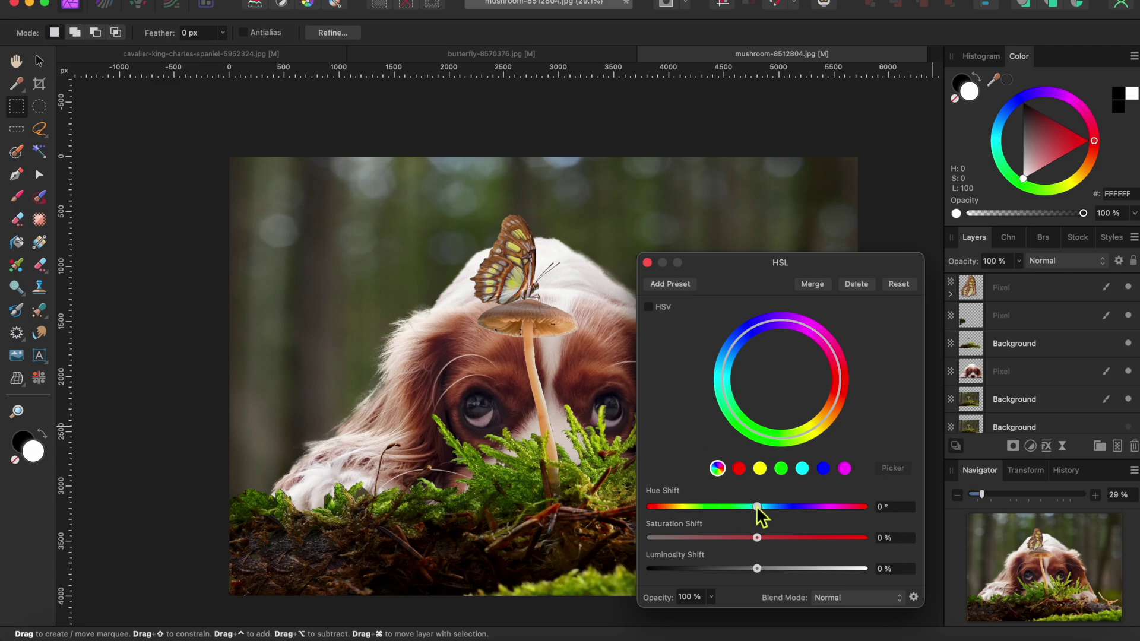
Recolour the butterfly purple with a hue shift of 116.7°, saturation 23 % and luminosity 3 %
drag(757, 506, 826, 537)
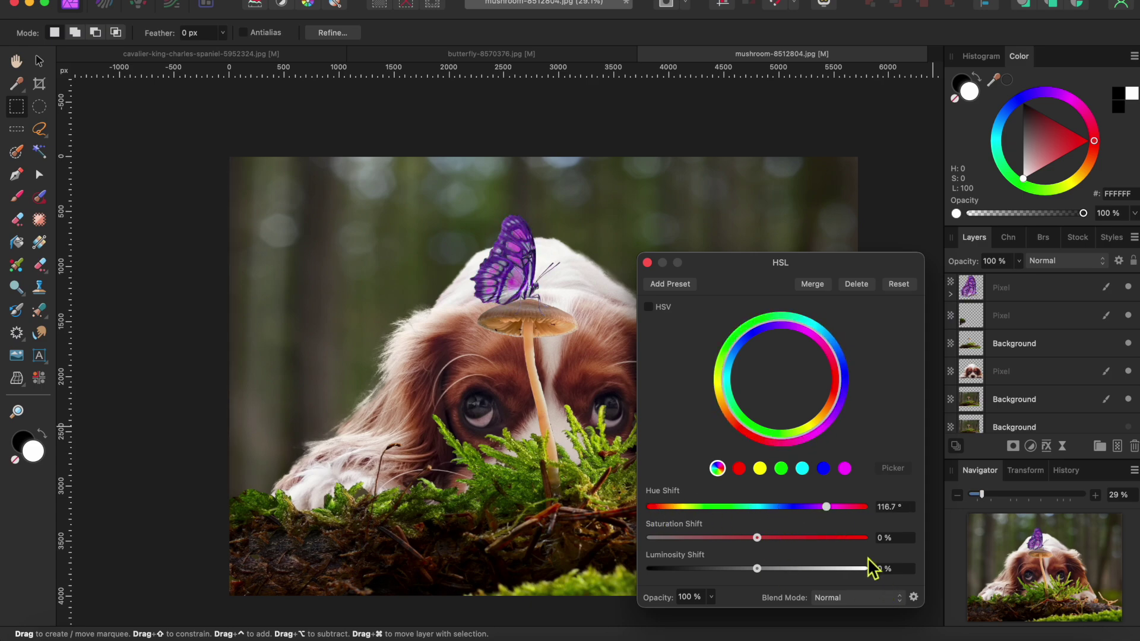
drag(762, 568, 782, 537)
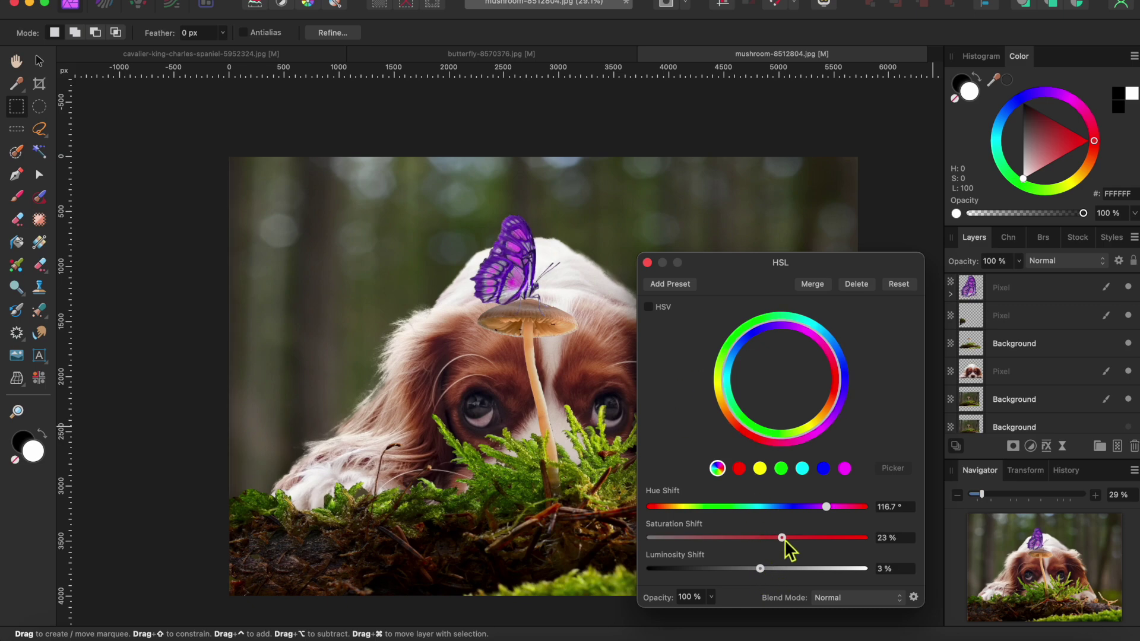
click(647, 263)
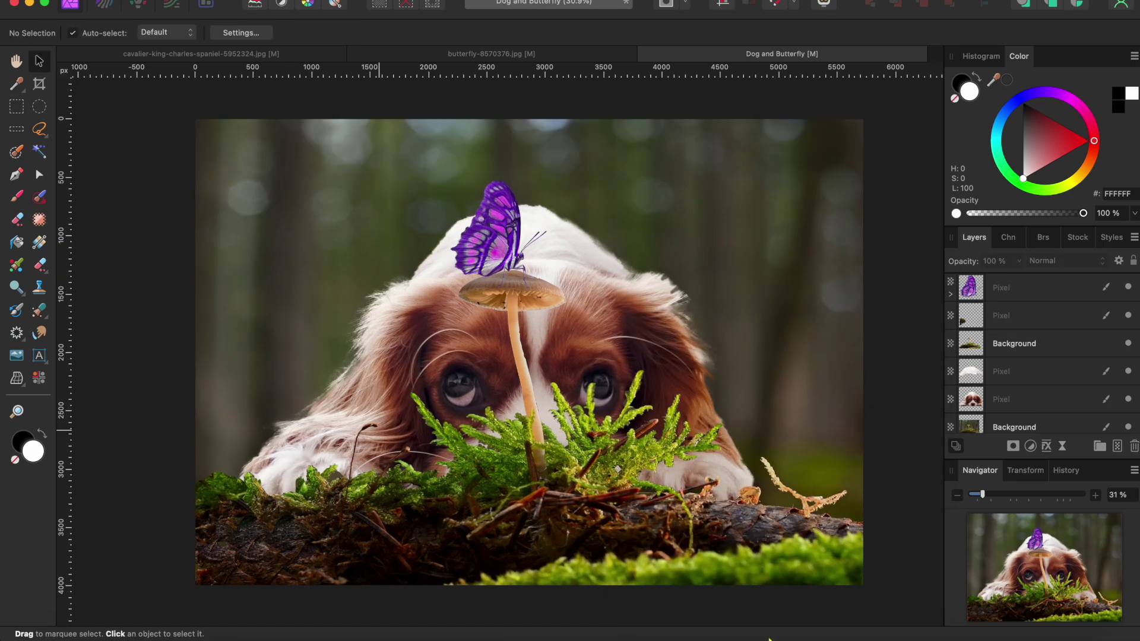
Copy the purple butterfly layer and paste a duplicate of it into the composite
click(1016, 291)
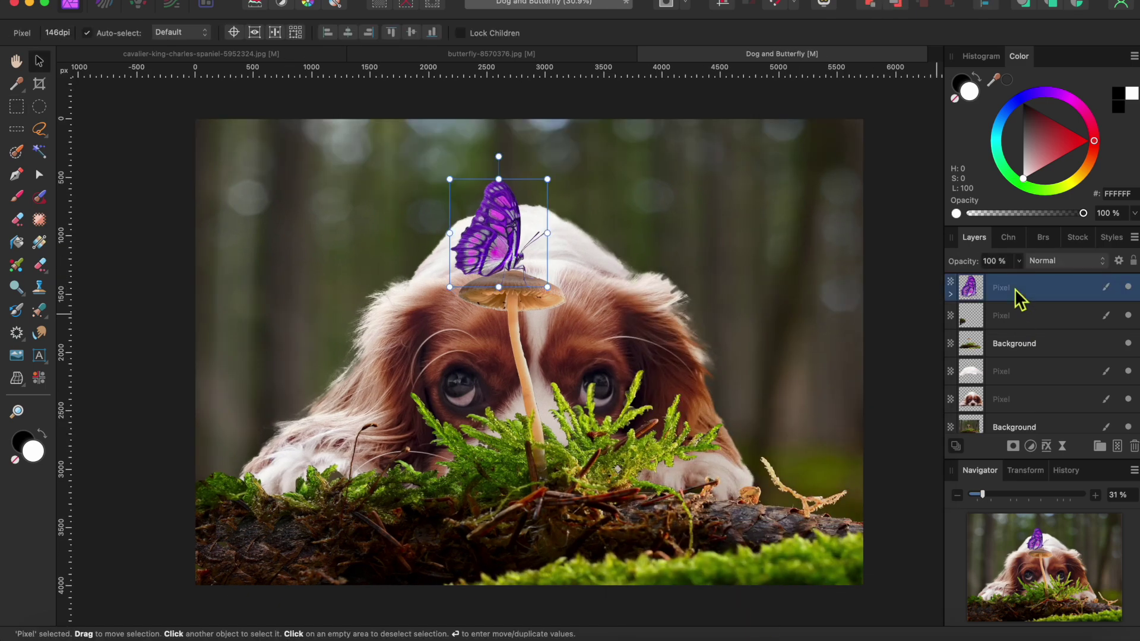
click(170, 1)
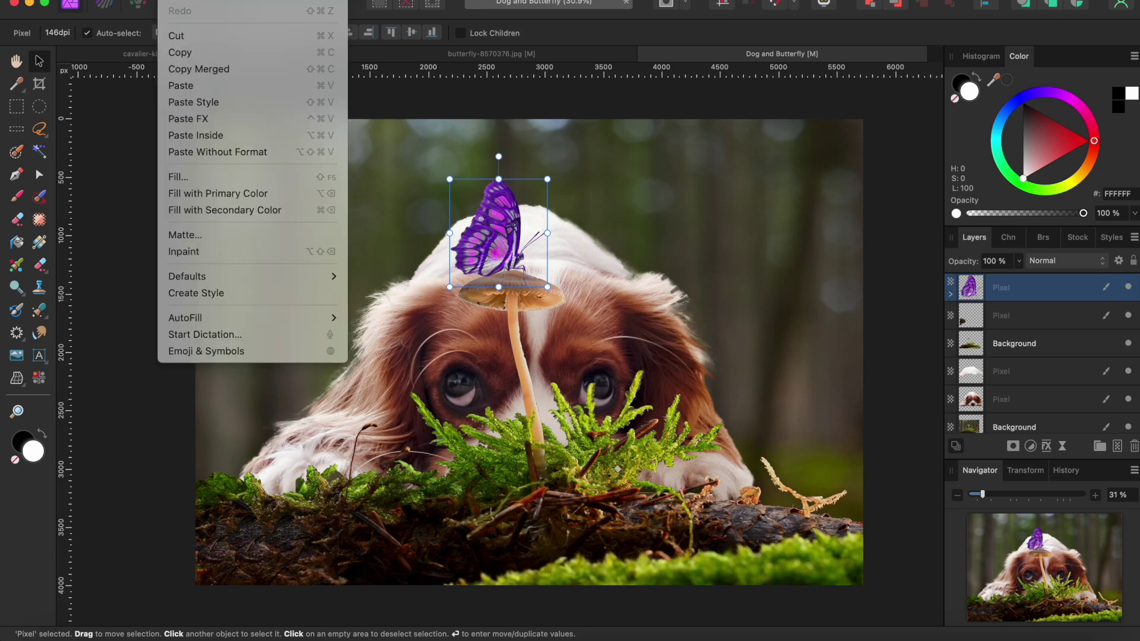
click(196, 55)
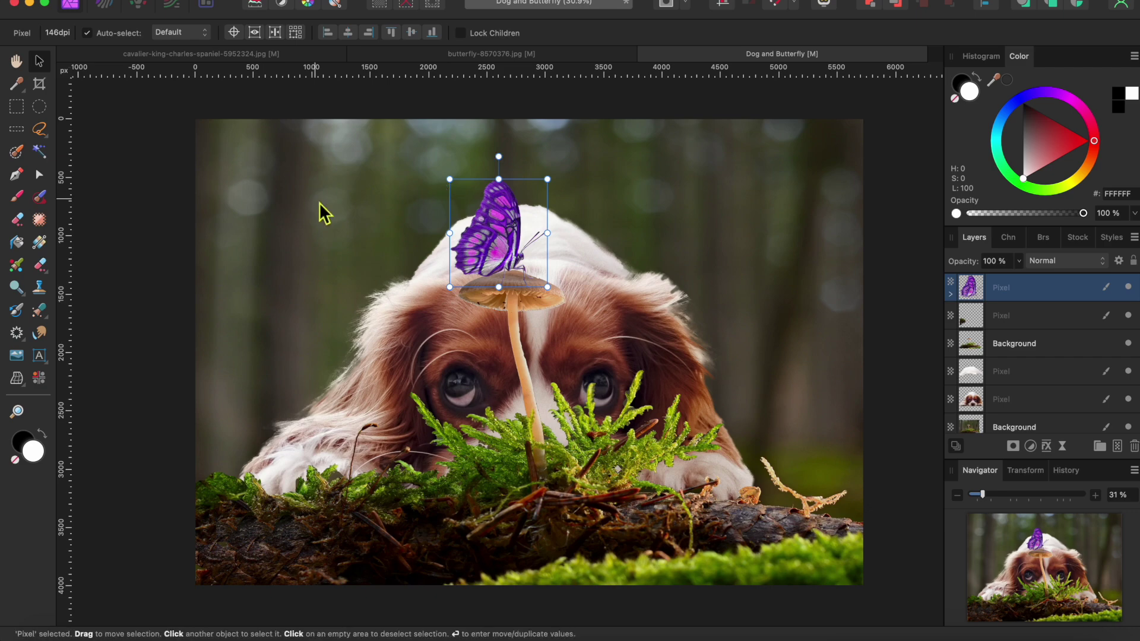
click(175, 1)
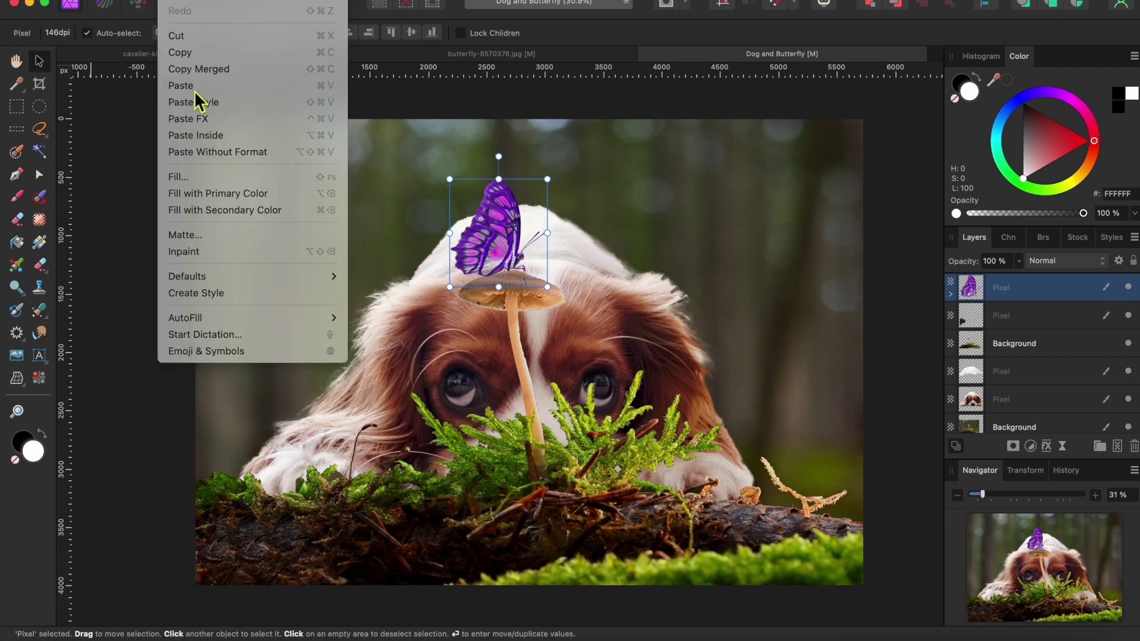
click(196, 84)
Move the duplicate butterfly onto the pupil of the dog's eye left of the mushroom stem and shrink it to about 130 px wide
drag(504, 230, 401, 337)
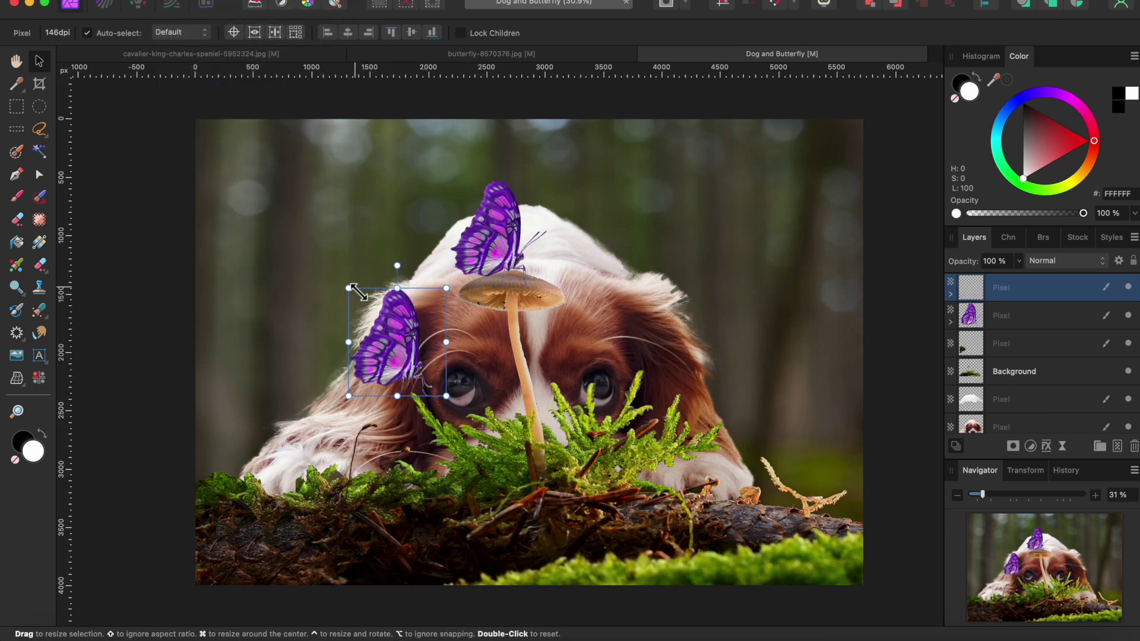
drag(352, 286, 538, 371)
scroll(423, 395, up, 5)
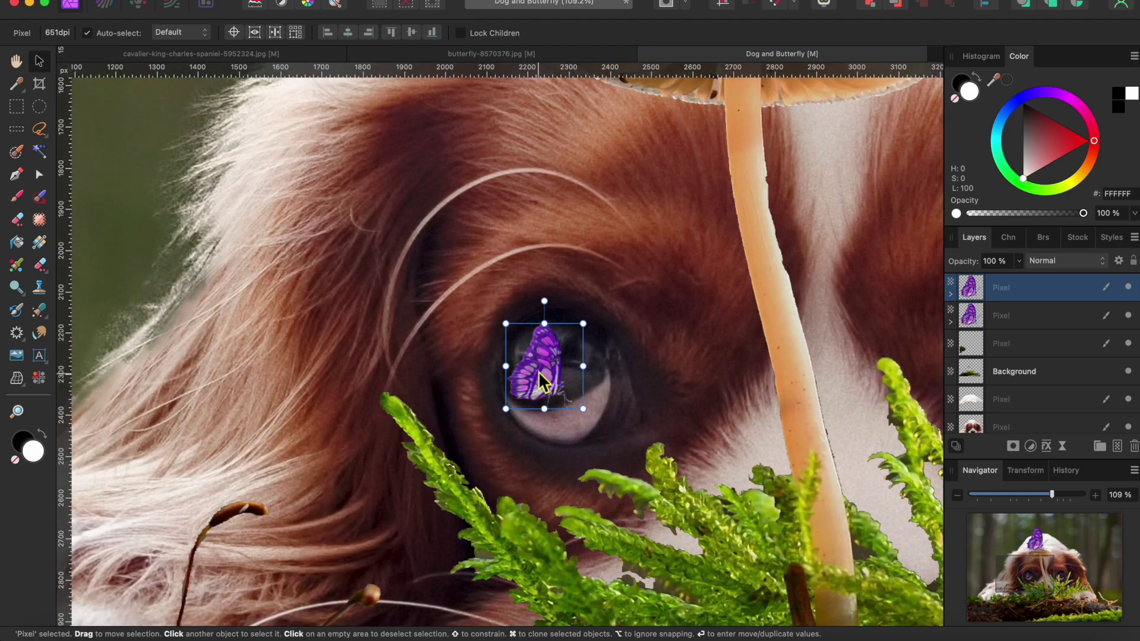
drag(508, 326, 552, 358)
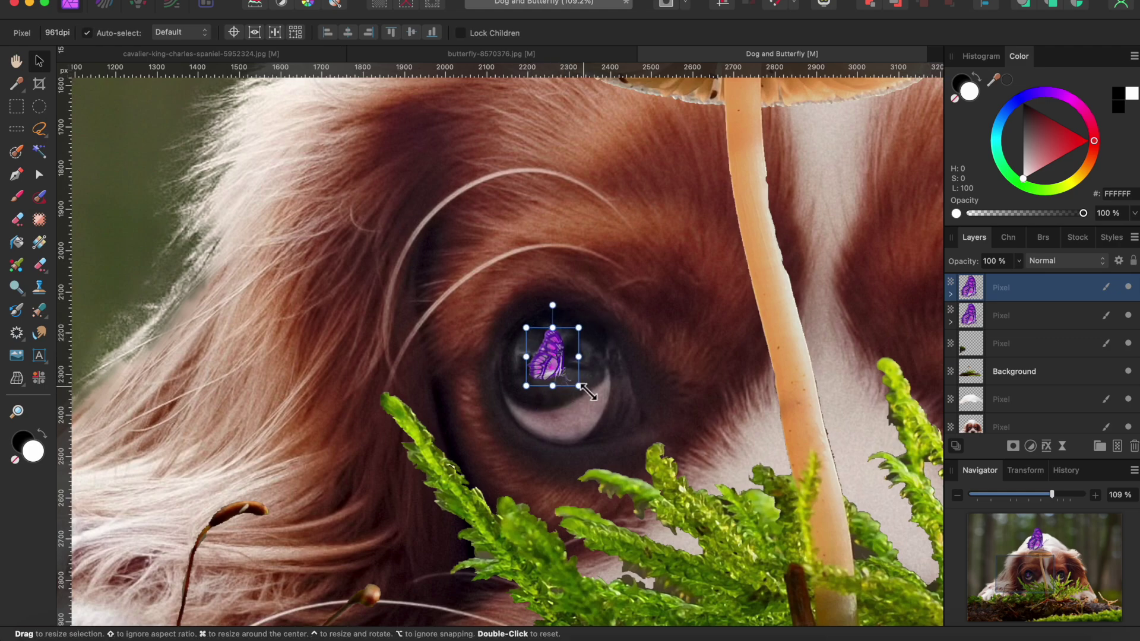
click(606, 399)
Duplicate the small butterfly and place the copy on the pupil of the dog's other eye, right of the mushroom stem
scroll(608, 408, down, 5)
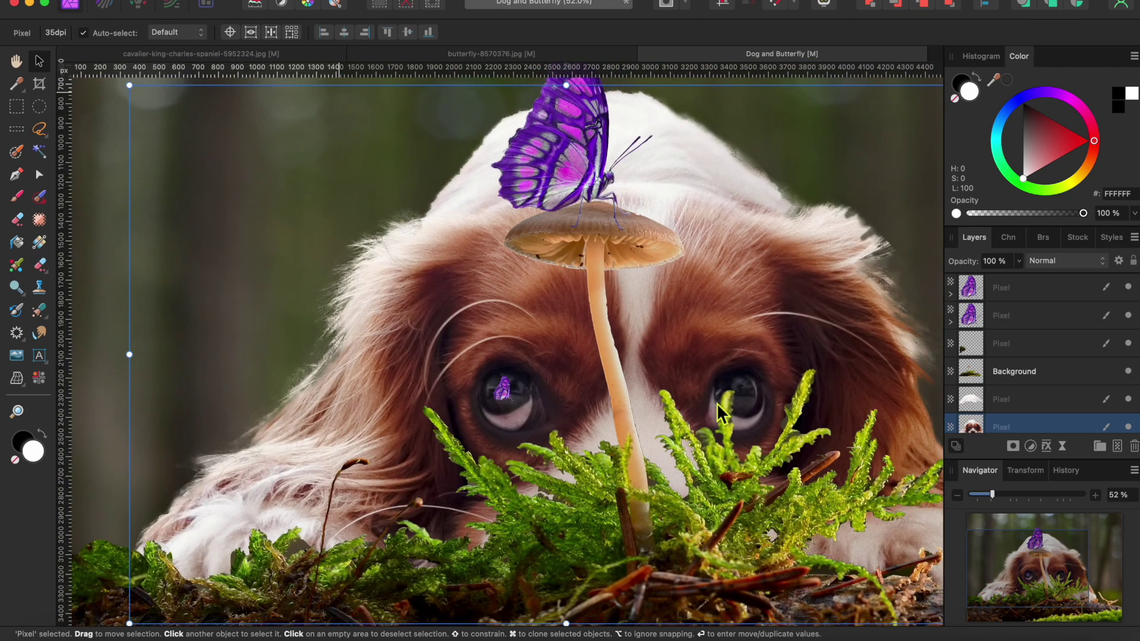
click(514, 408)
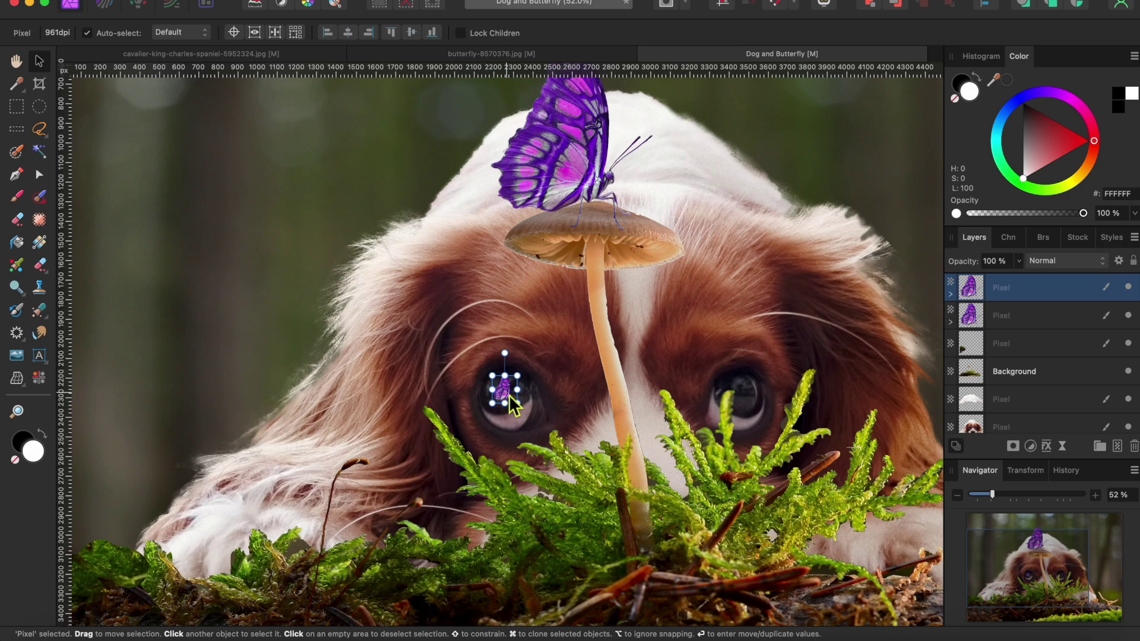
drag(514, 407, 751, 408)
scroll(751, 408, up, 5)
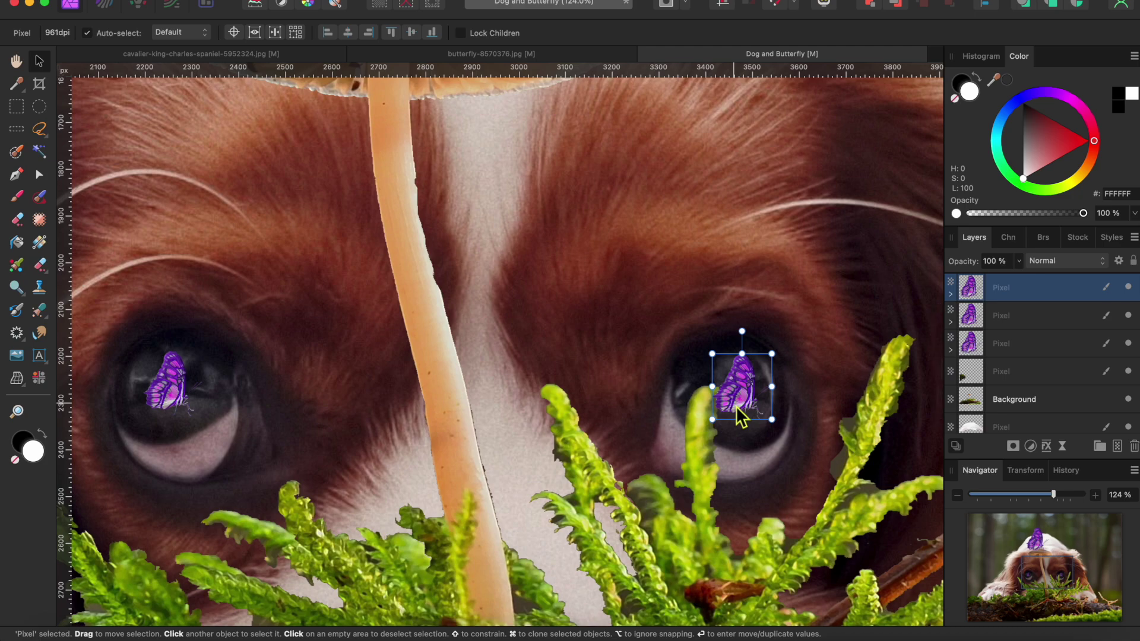
Set the blend mode of the small butterfly in the eye left of the mushroom stem to Soft Light
scroll(735, 405, down, 5)
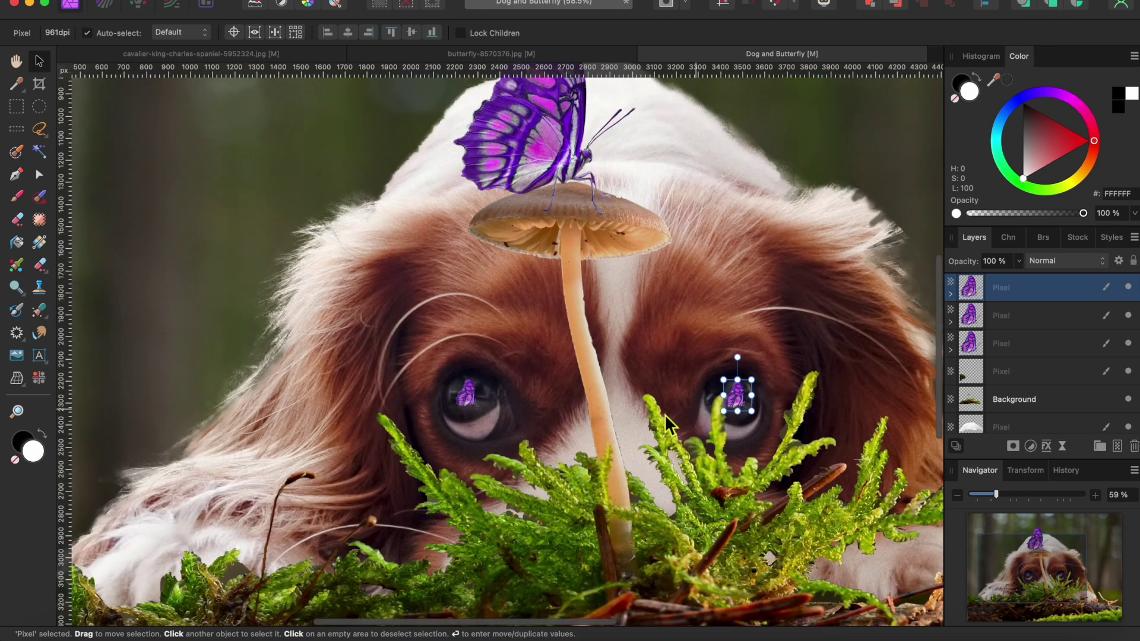
click(478, 404)
click(1063, 261)
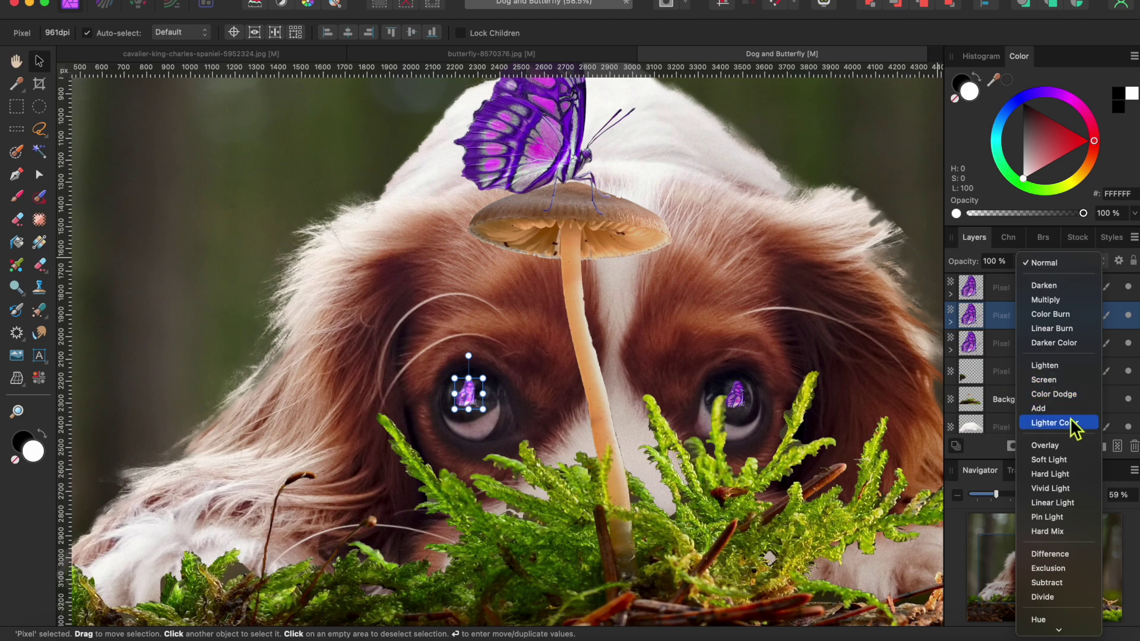
click(1071, 464)
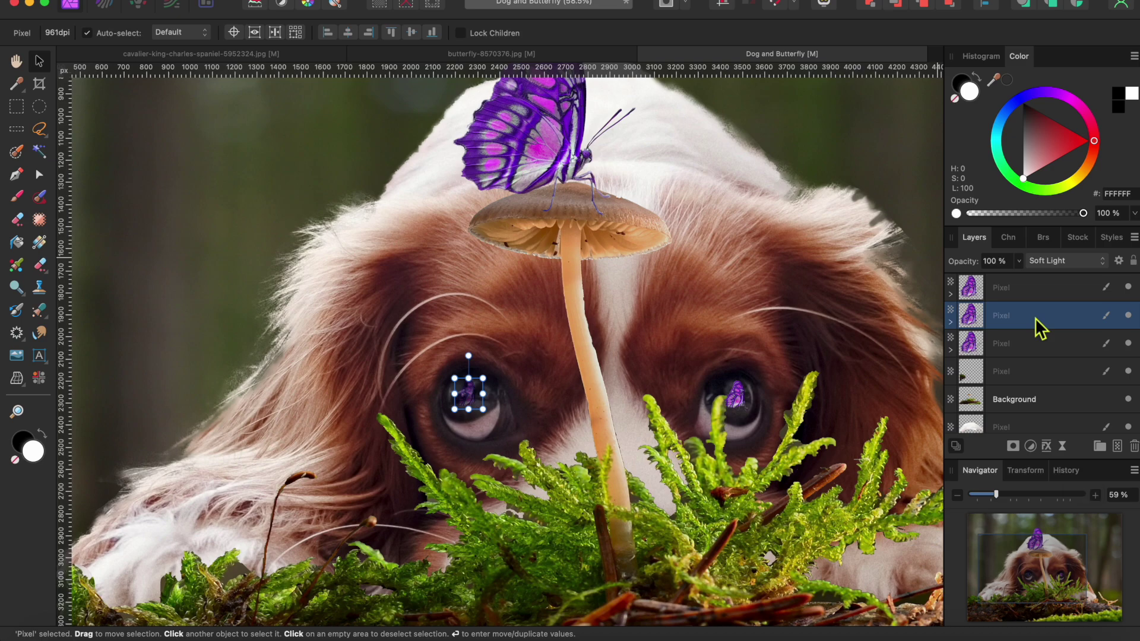
Open the blend mode choices for the small butterfly in the eye right of the mushroom stem
click(742, 400)
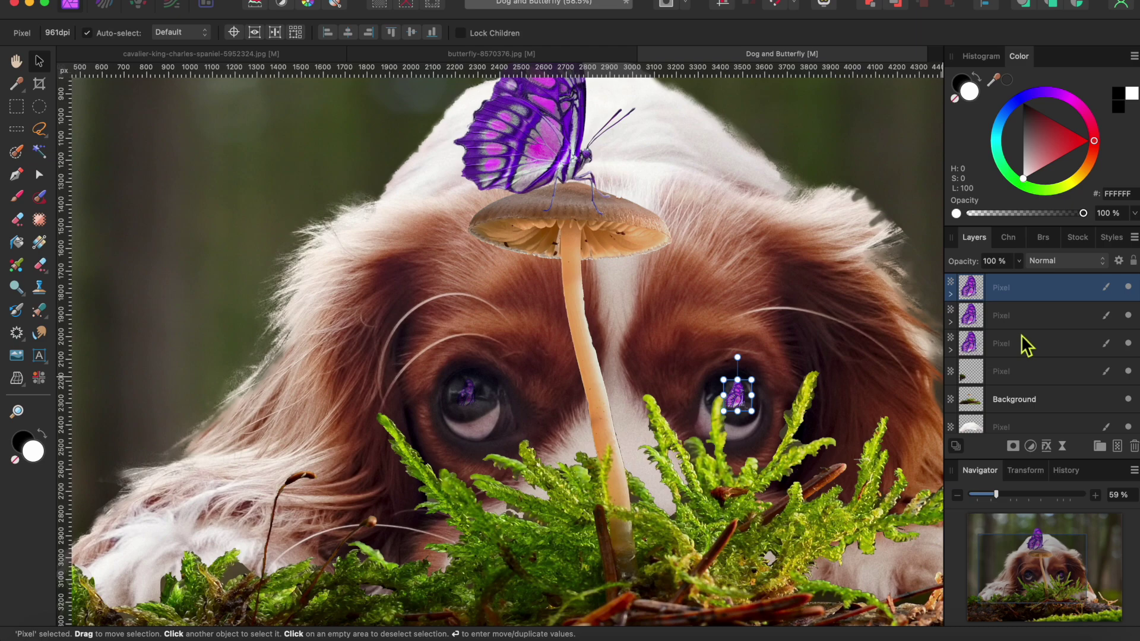
click(1042, 264)
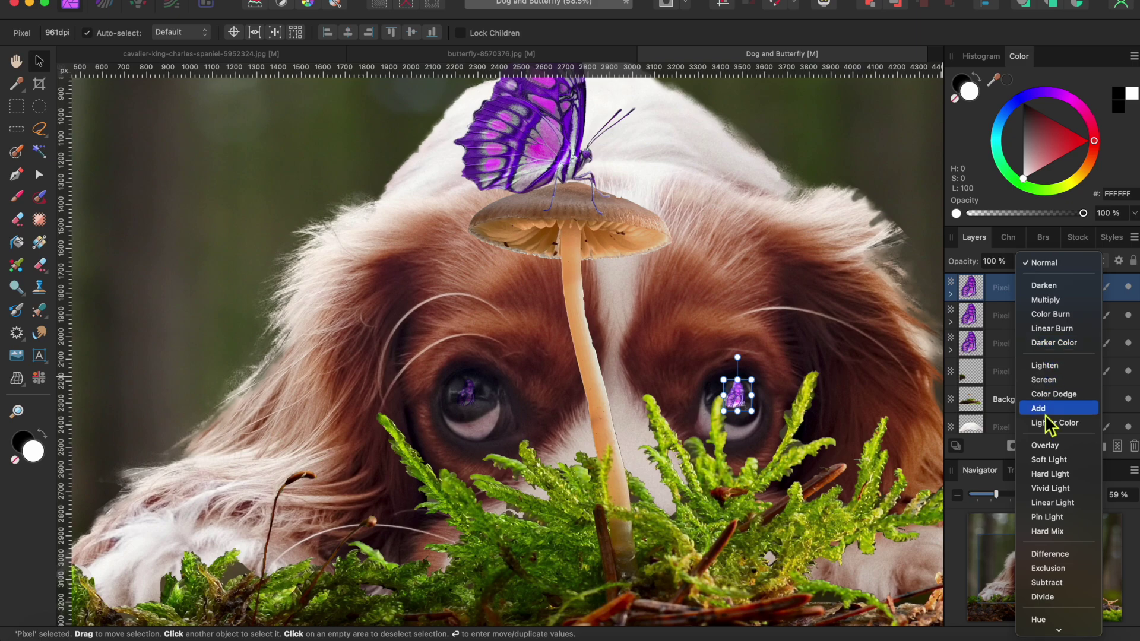